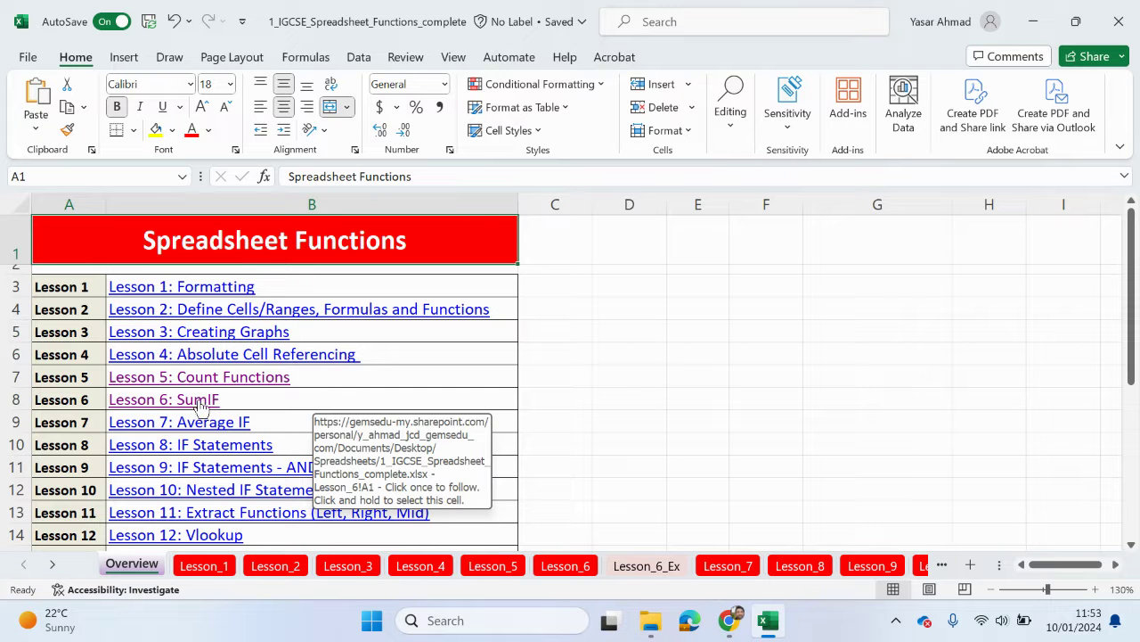
Jump from the Overview list to the 'Lesson 6: SumIF' sheet.
{"action": "left_click", "coordinate": [202, 403]}
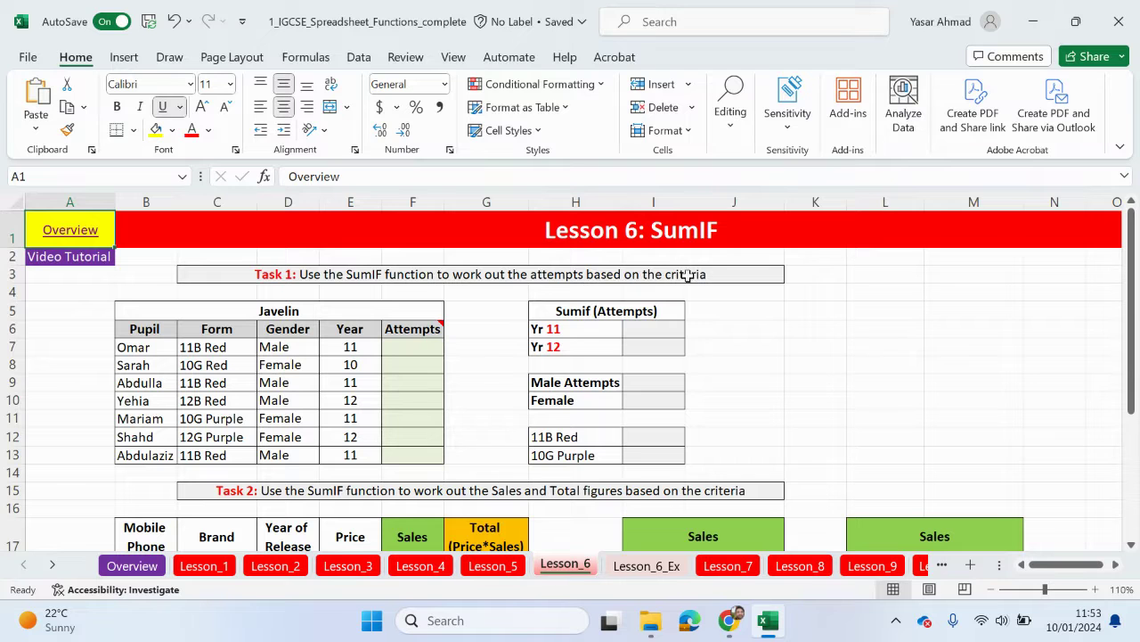
Enter attempts 2 and 5 in F7 and F8 of the Javelin table.
{"action": "mouse_move", "coordinate": [436, 329]}
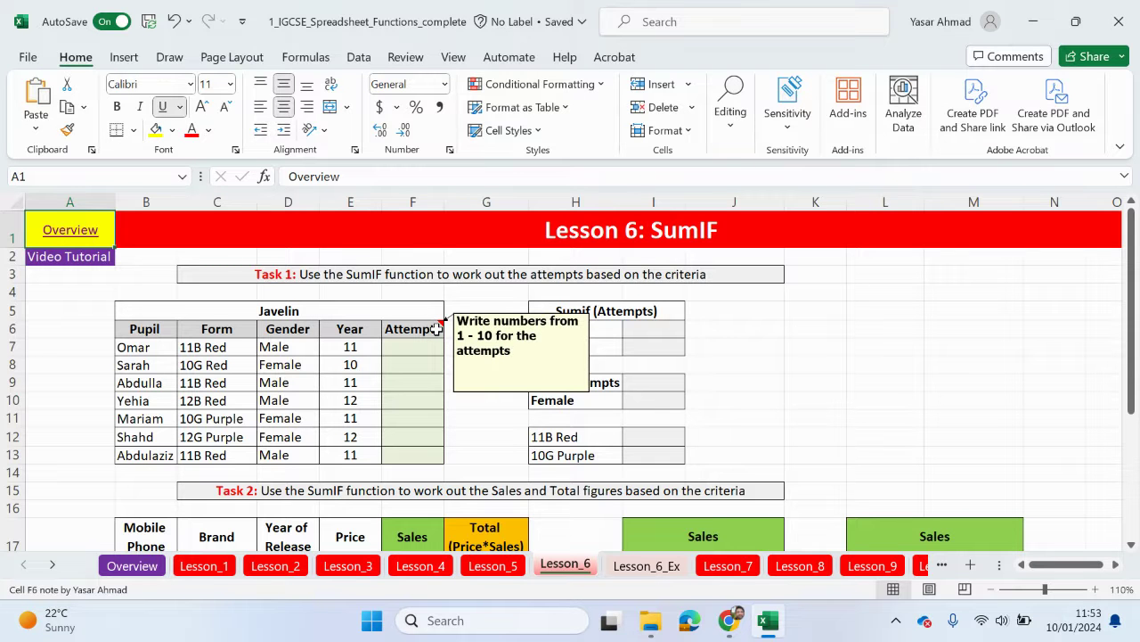
{"action": "left_click", "coordinate": [300, 312]}
{"action": "left_click", "coordinate": [397, 347]}
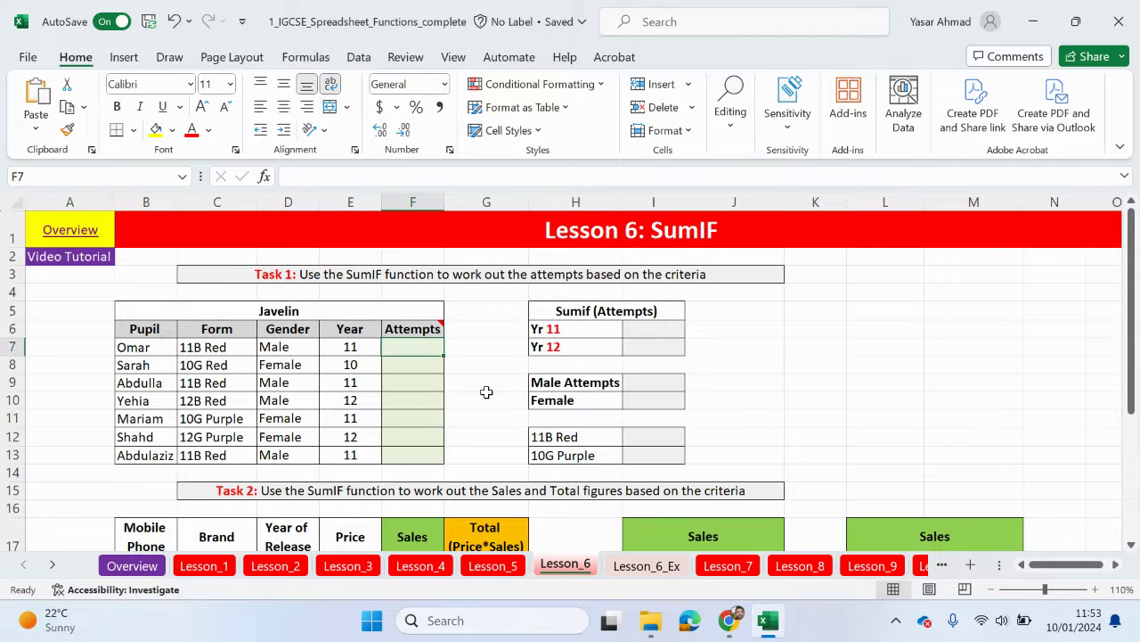
{"action": "type", "text": "23"}
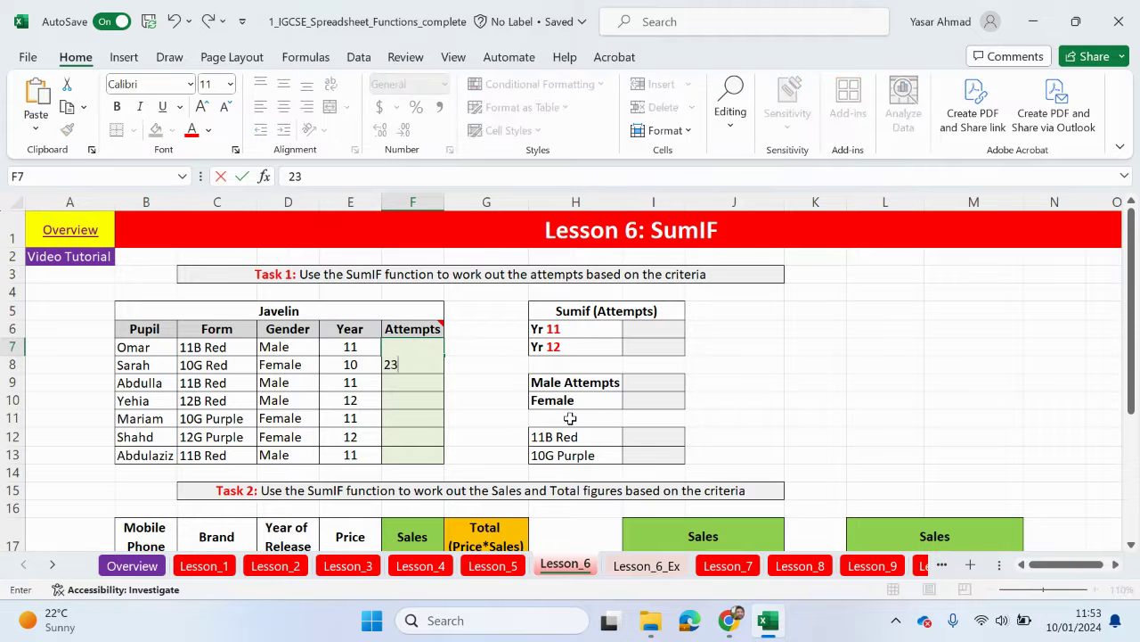
{"action": "left_click", "coordinate": [553, 438]}
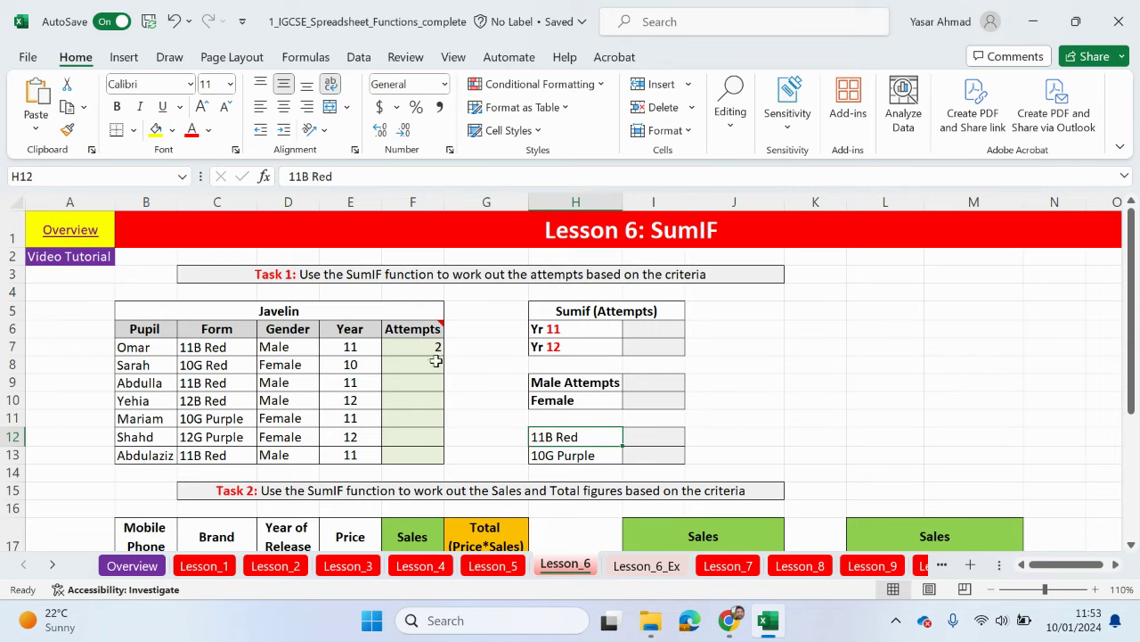
{"action": "left_click", "coordinate": [434, 366]}
{"action": "type", "text": "5"}
{"action": "key", "text": "Return"}
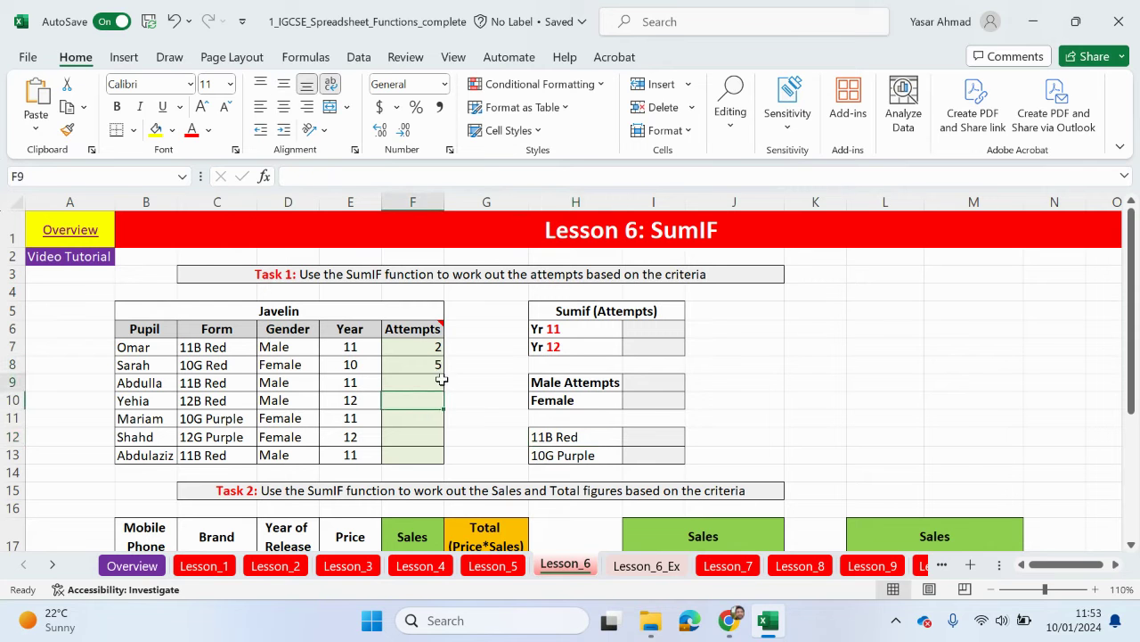
Enter the remaining attempts 7, 8, 9, 3 and 5 in F9:F13.
{"action": "type", "text": "7"}
{"action": "key", "text": "Return"}
{"action": "type", "text": "8"}
{"action": "key", "text": "Return"}
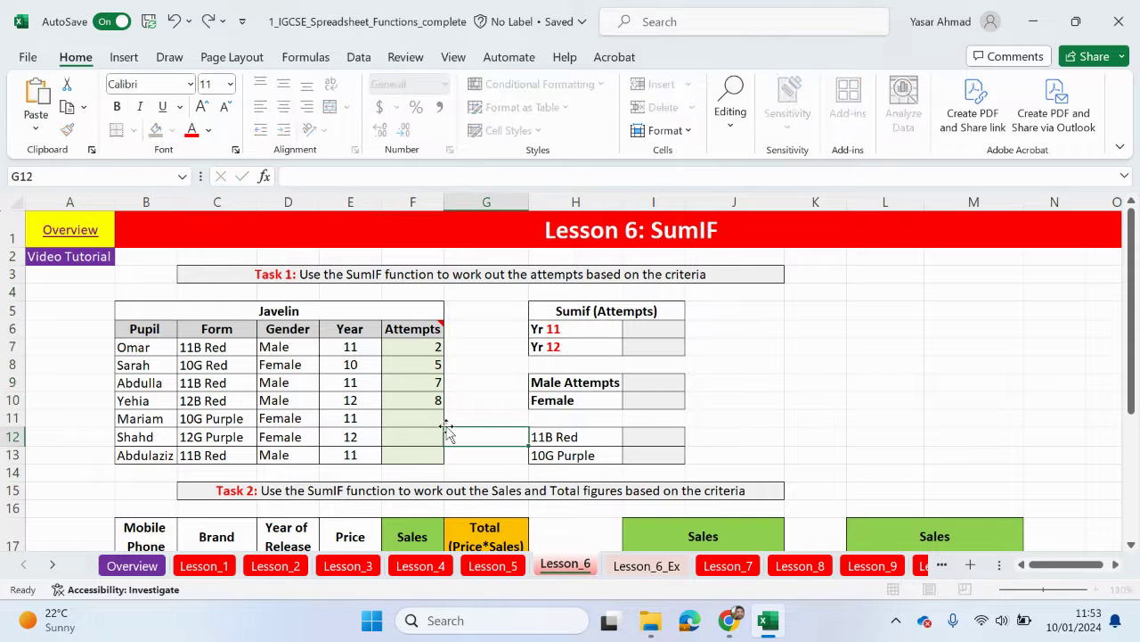
{"action": "type", "text": "9"}
{"action": "key", "text": "Return"}
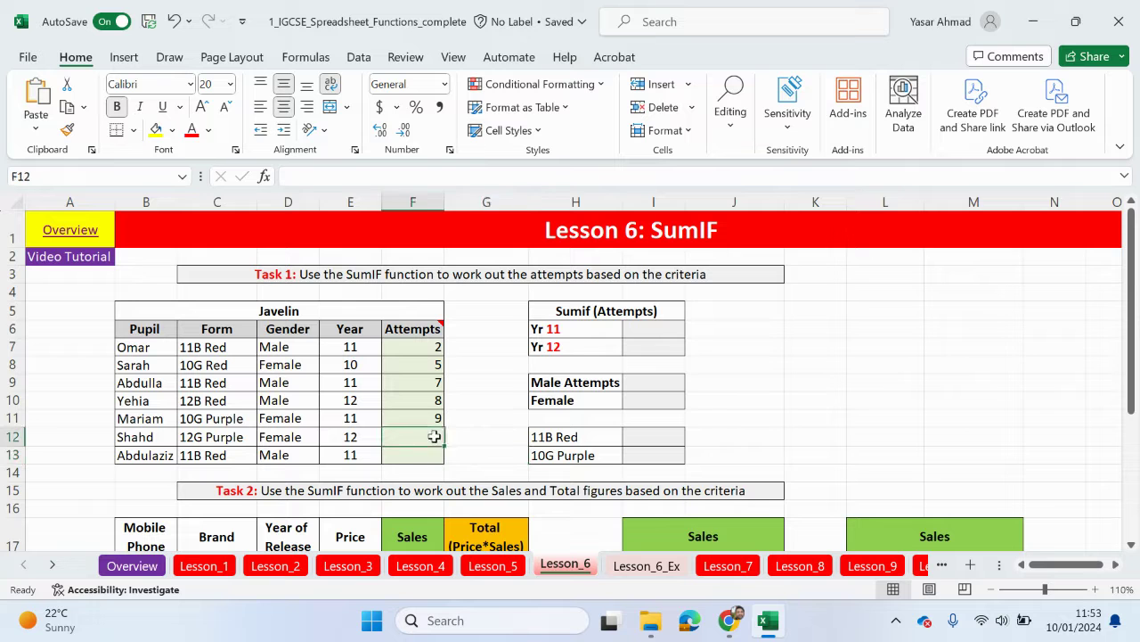
{"action": "type", "text": "3"}
{"action": "left_click", "coordinate": [482, 437]}
{"action": "key", "text": "Left"}
{"action": "key", "text": "Down"}
{"action": "type", "text": "5"}
{"action": "key", "text": "Tab"}
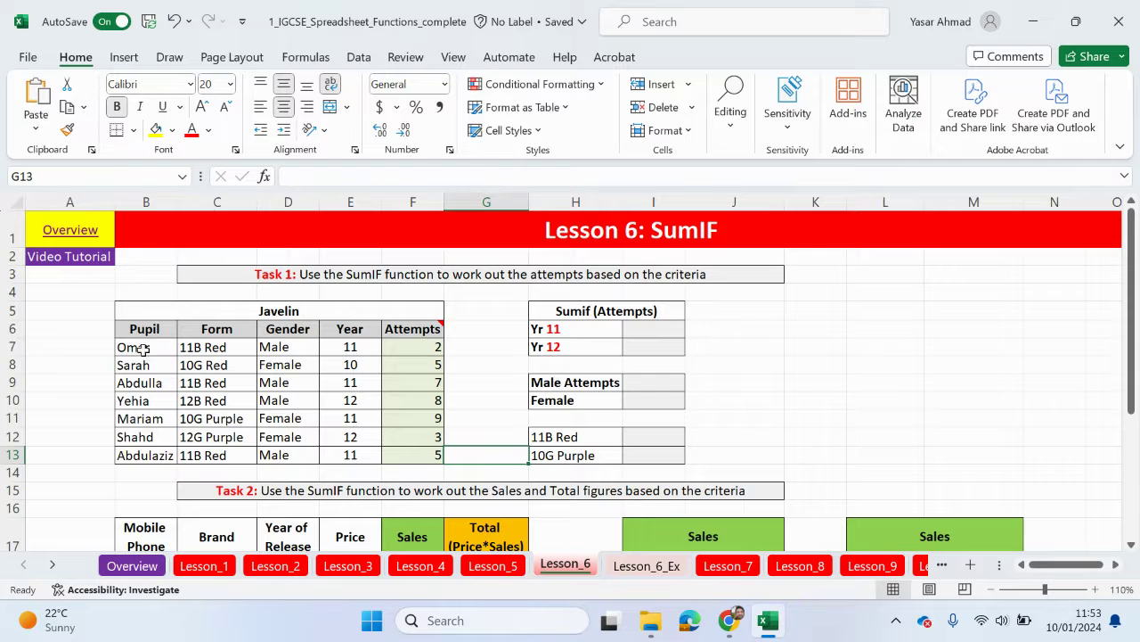
Centre-align the Attempts values in F7:F13.
{"action": "left_click_drag", "start_coordinate": [139, 349], "coordinate": [133, 446]}
{"action": "left_click_drag", "start_coordinate": [205, 348], "coordinate": [204, 456]}
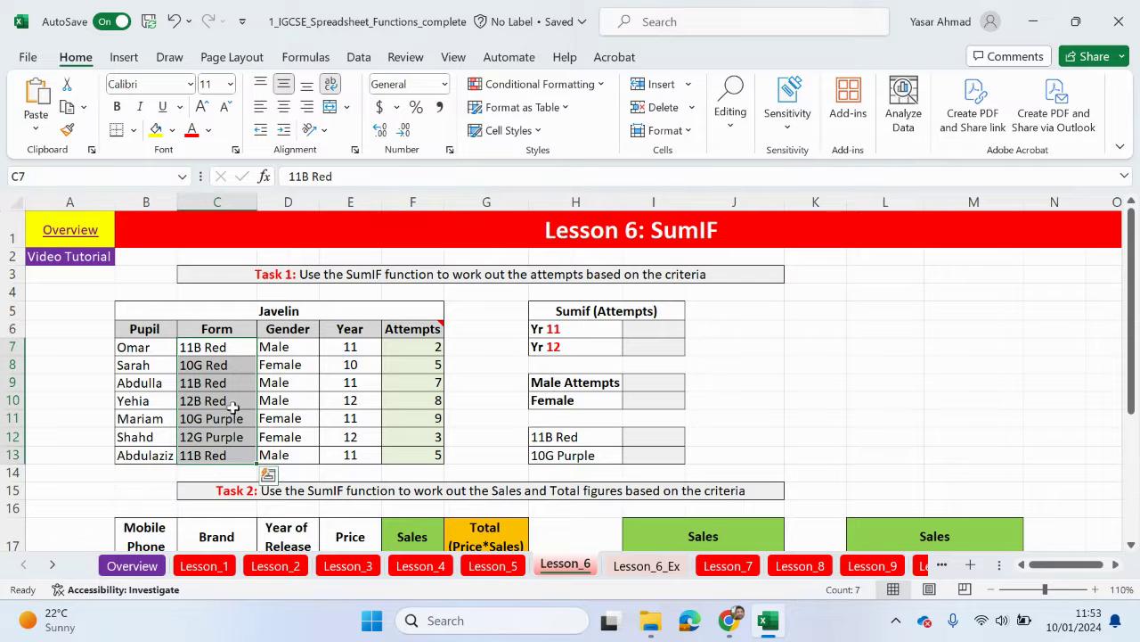
{"action": "left_click_drag", "start_coordinate": [288, 348], "coordinate": [272, 441]}
{"action": "left_click_drag", "start_coordinate": [356, 349], "coordinate": [325, 449]}
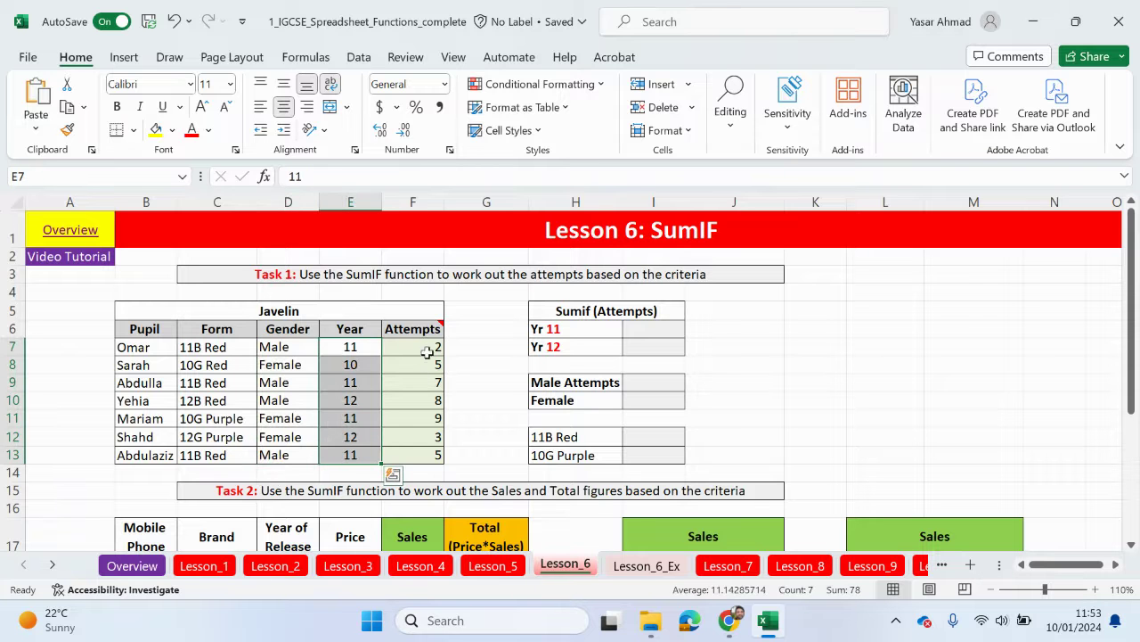
{"action": "left_click_drag", "start_coordinate": [433, 351], "coordinate": [413, 457]}
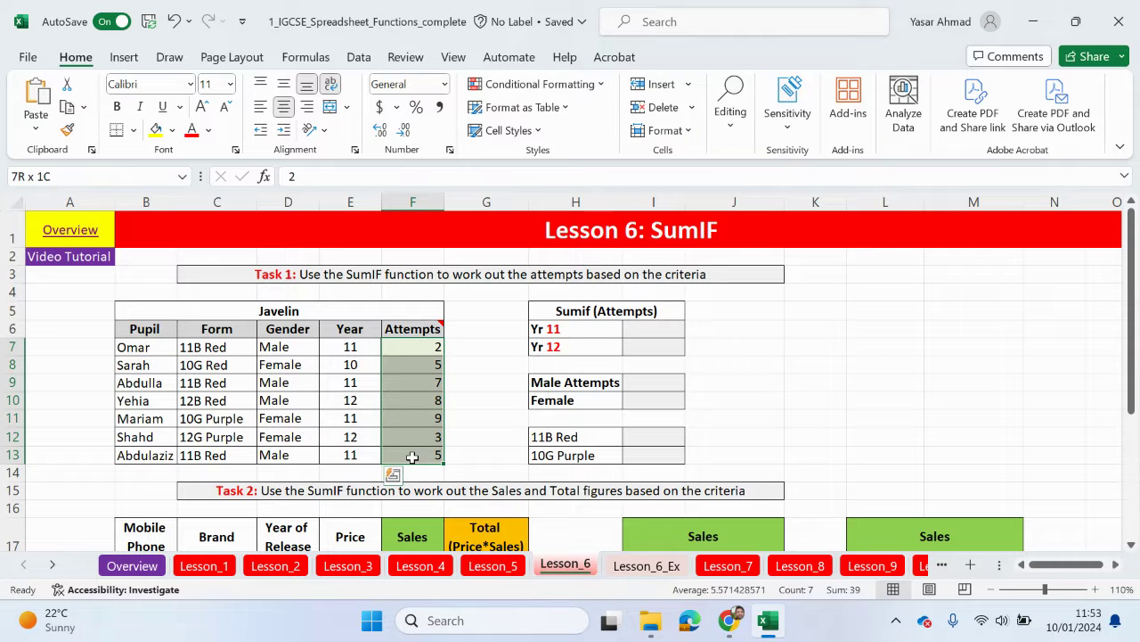
{"action": "left_click", "coordinate": [284, 108]}
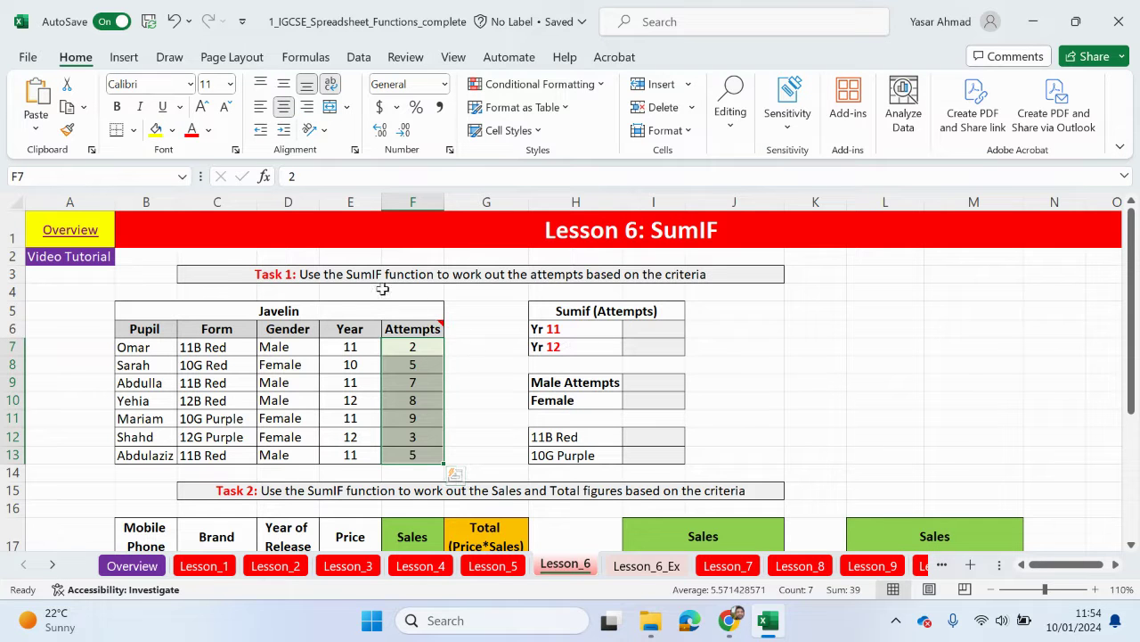
{"action": "left_click", "coordinate": [818, 311]}
{"action": "type", "text": "54"}
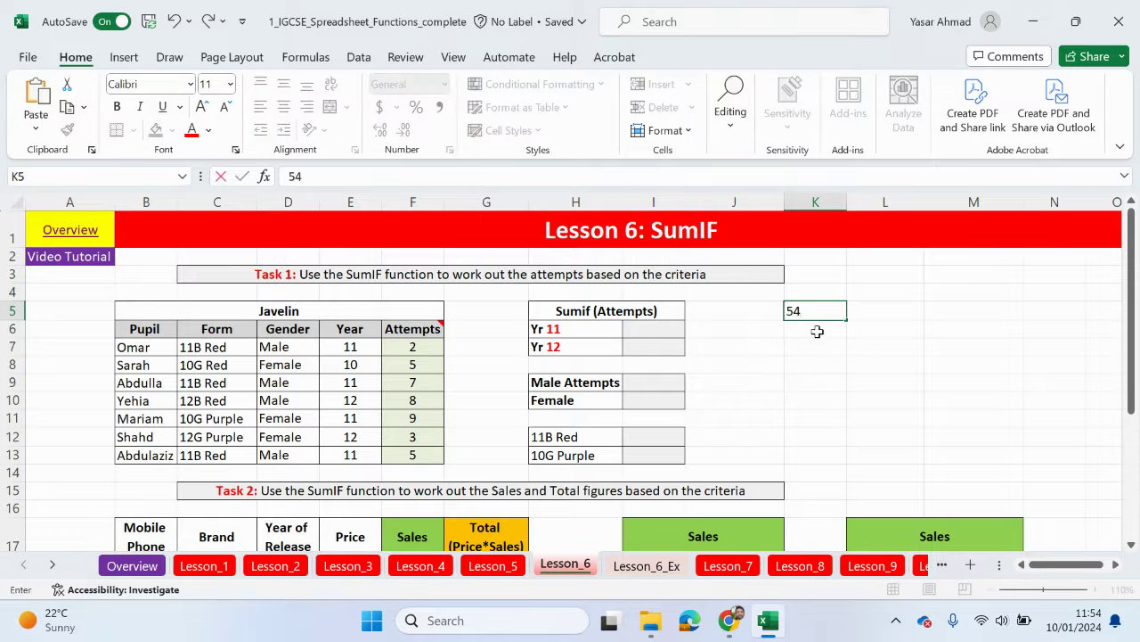
{"action": "key", "text": "Return"}
{"action": "type", "text": "63"}
{"action": "key", "text": "Return"}
{"action": "type", "text": "6"}
{"action": "key", "text": "Return"}
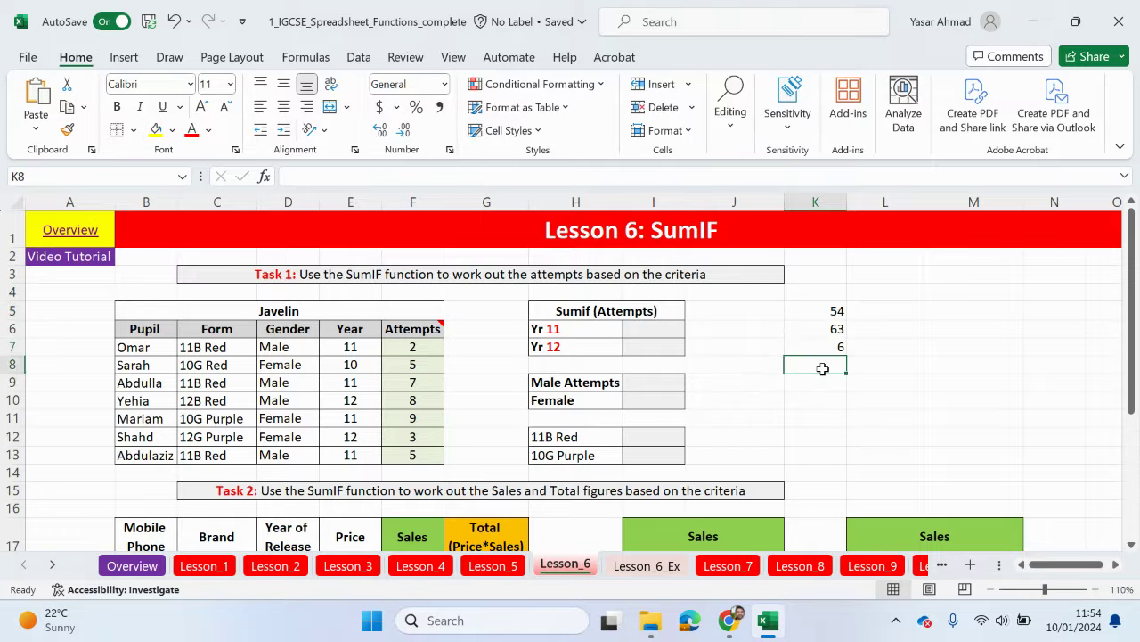
{"action": "type", "text": "=sum"}
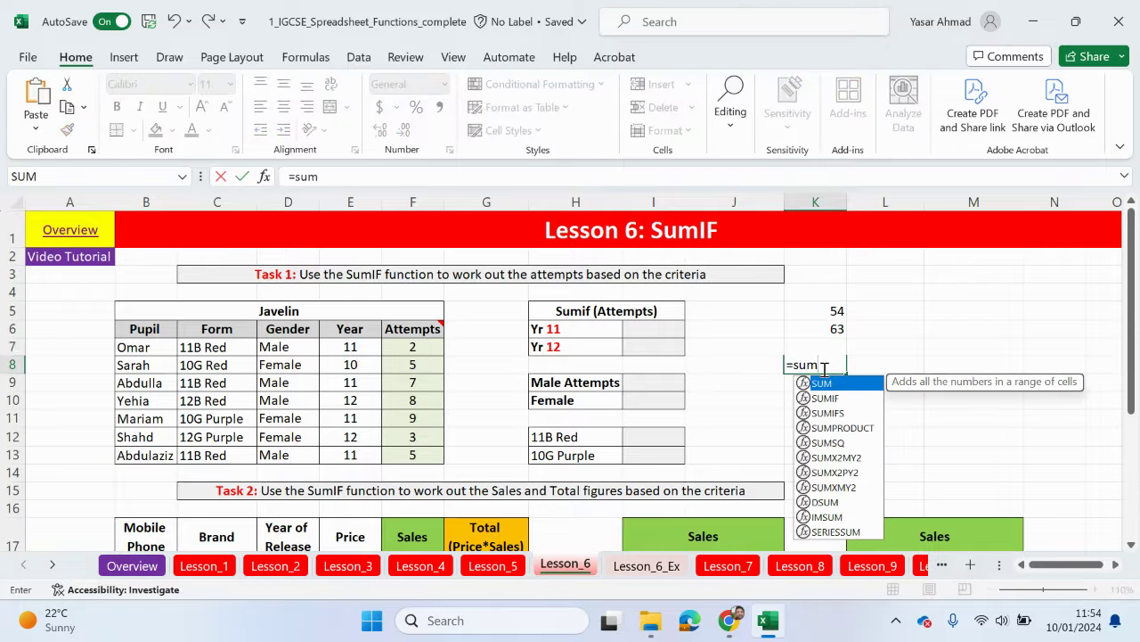
{"action": "double_click", "coordinate": [830, 385]}
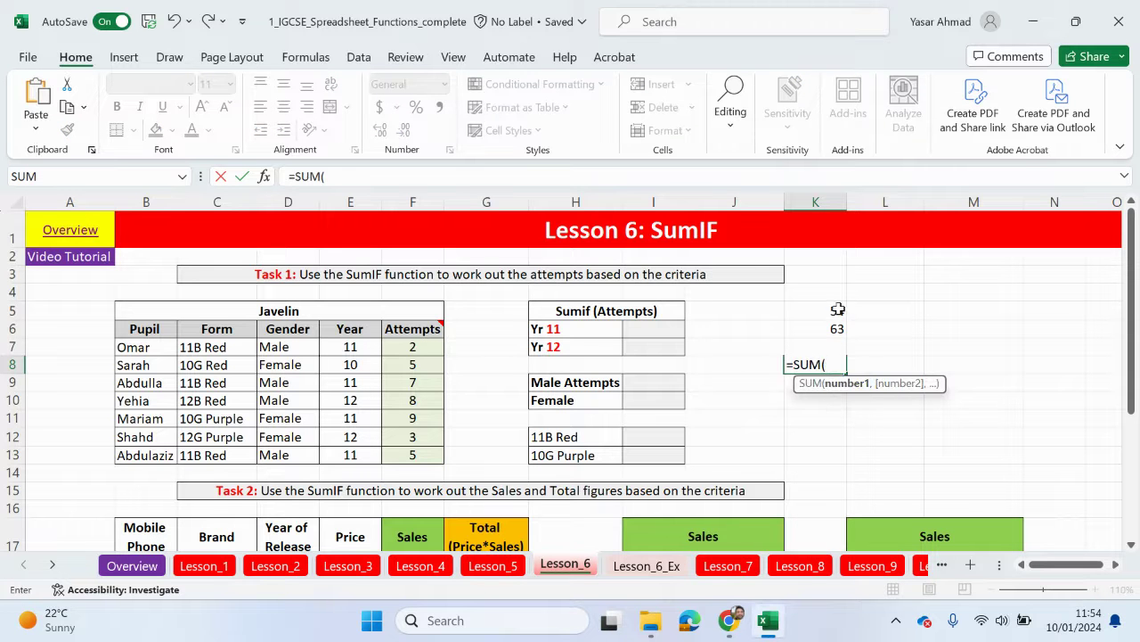
{"action": "left_click_drag", "start_coordinate": [838, 309], "coordinate": [833, 346]}
{"action": "key", "text": "Return"}
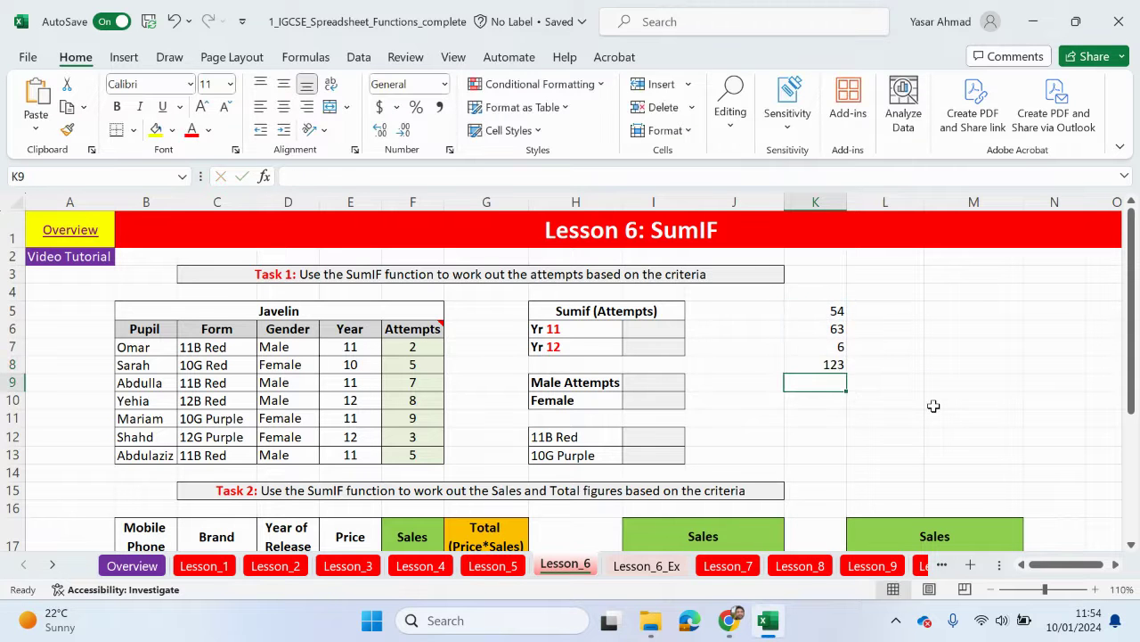
{"action": "double_click", "coordinate": [833, 365]}
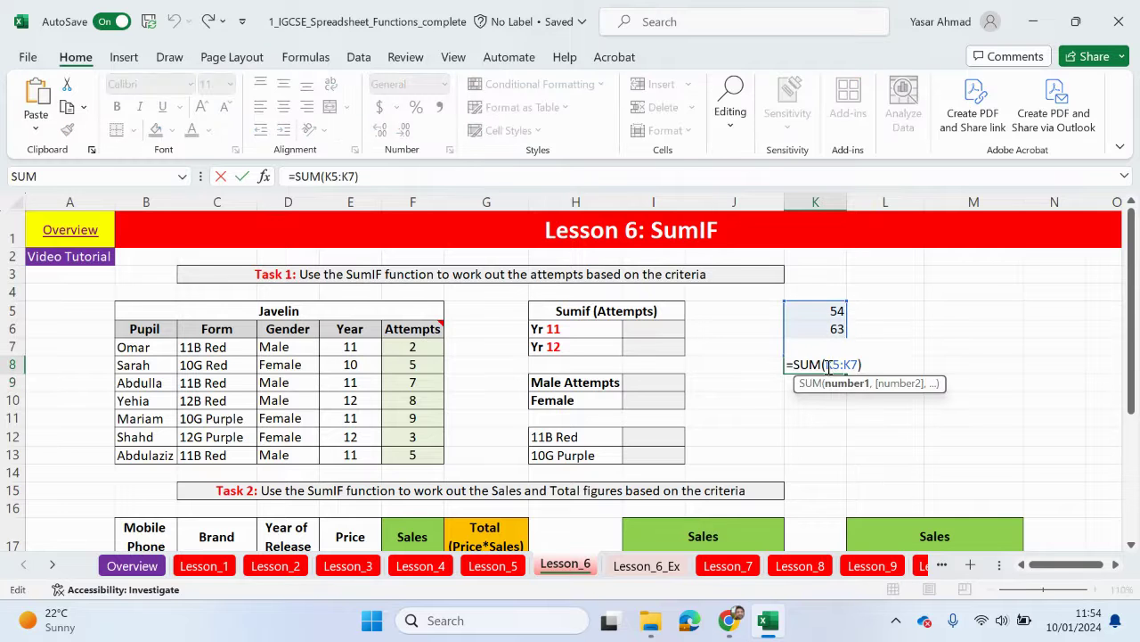
{"action": "left_click_drag", "start_coordinate": [864, 363], "coordinate": [725, 354]}
{"action": "key", "text": "Delete"}
{"action": "left_click", "coordinate": [829, 402]}
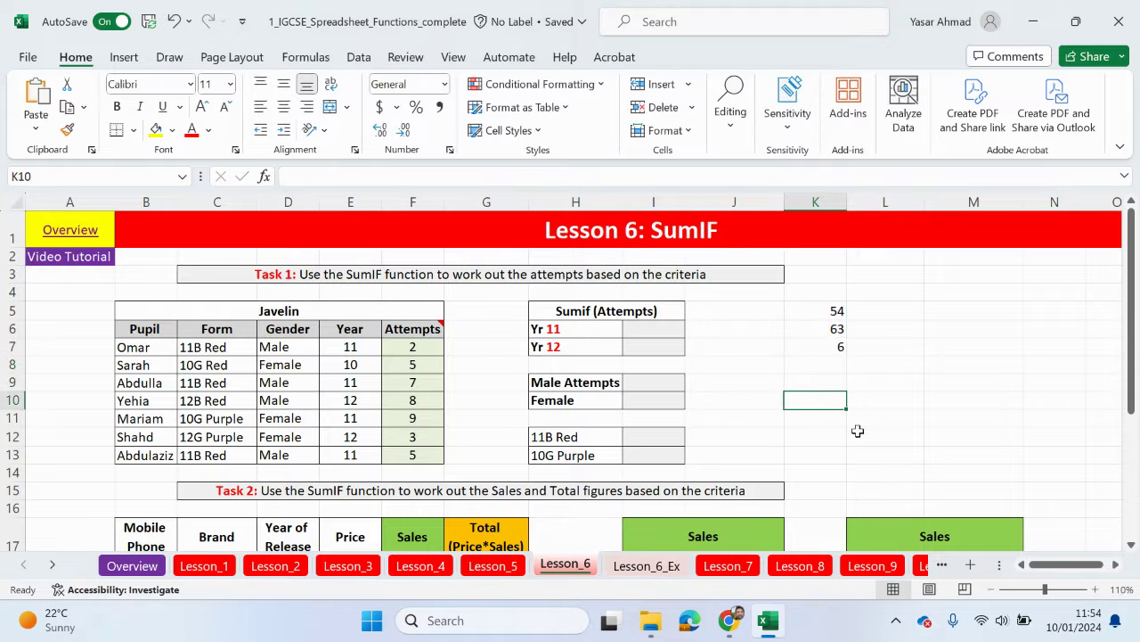
{"action": "left_click", "coordinate": [838, 293]}
{"action": "left_click_drag", "start_coordinate": [847, 302], "coordinate": [832, 365]}
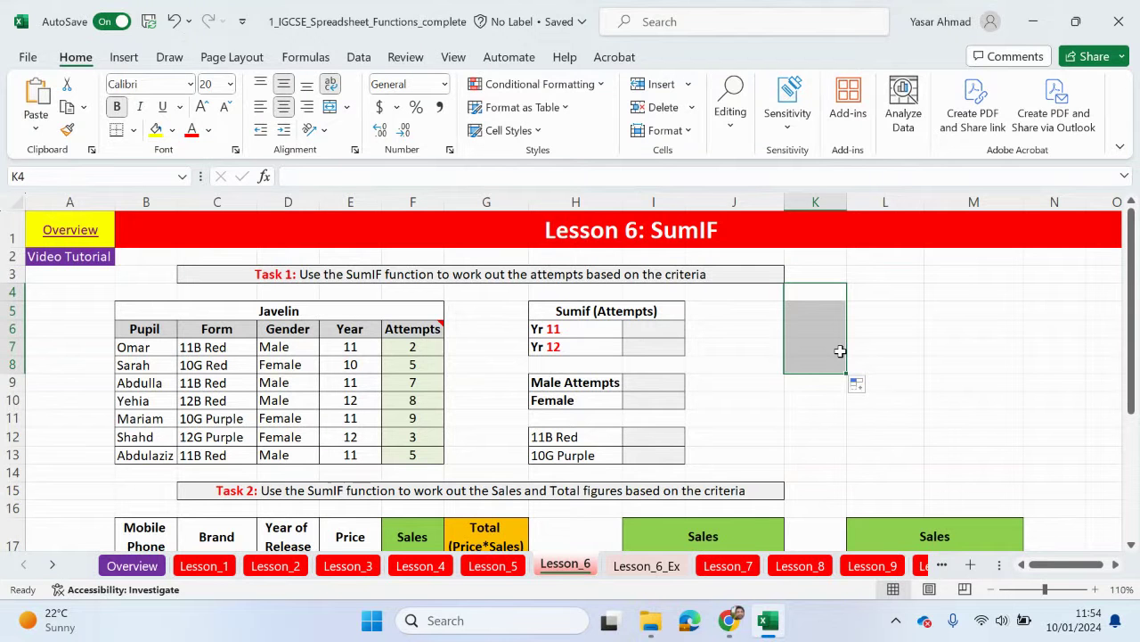
{"action": "left_click", "coordinate": [665, 329]}
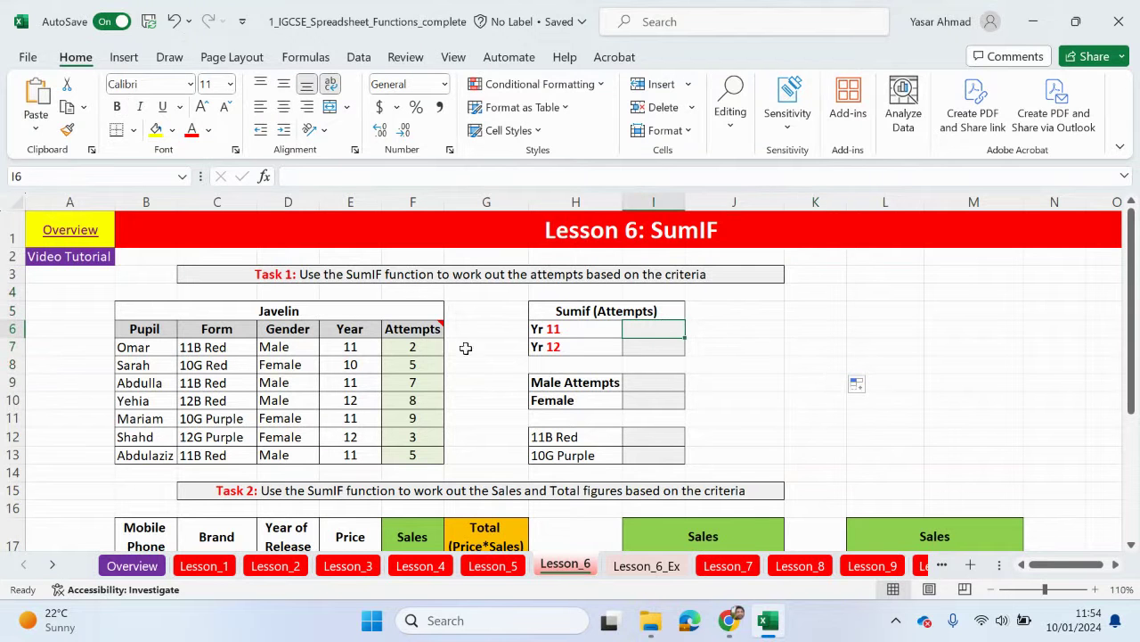
{"action": "left_click", "coordinate": [346, 381]}
{"action": "left_click", "coordinate": [354, 346]}
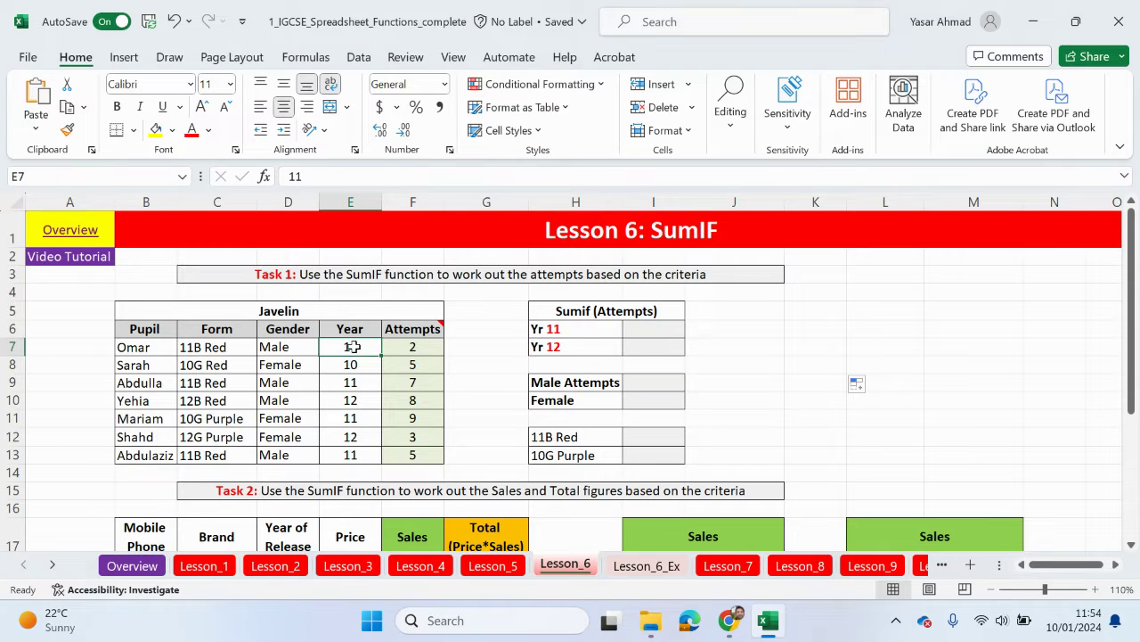
{"action": "left_click", "coordinate": [353, 379]}
{"action": "left_click", "coordinate": [358, 418]}
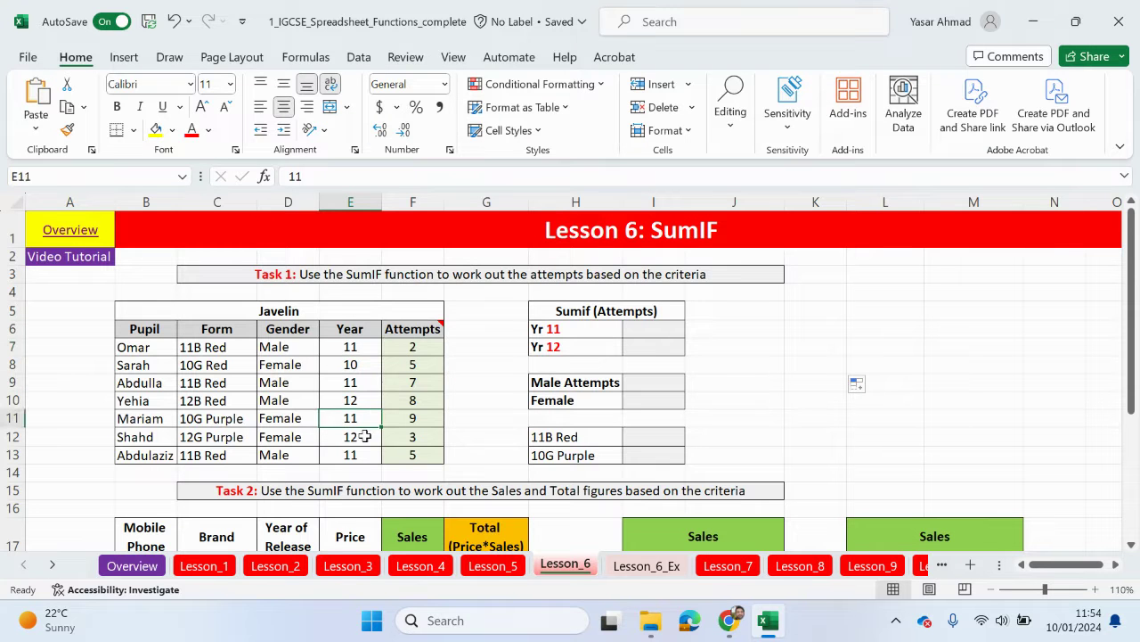
{"action": "left_click", "coordinate": [577, 349]}
{"action": "left_click", "coordinate": [367, 400]}
{"action": "left_click_drag", "start_coordinate": [369, 400], "coordinate": [413, 400]}
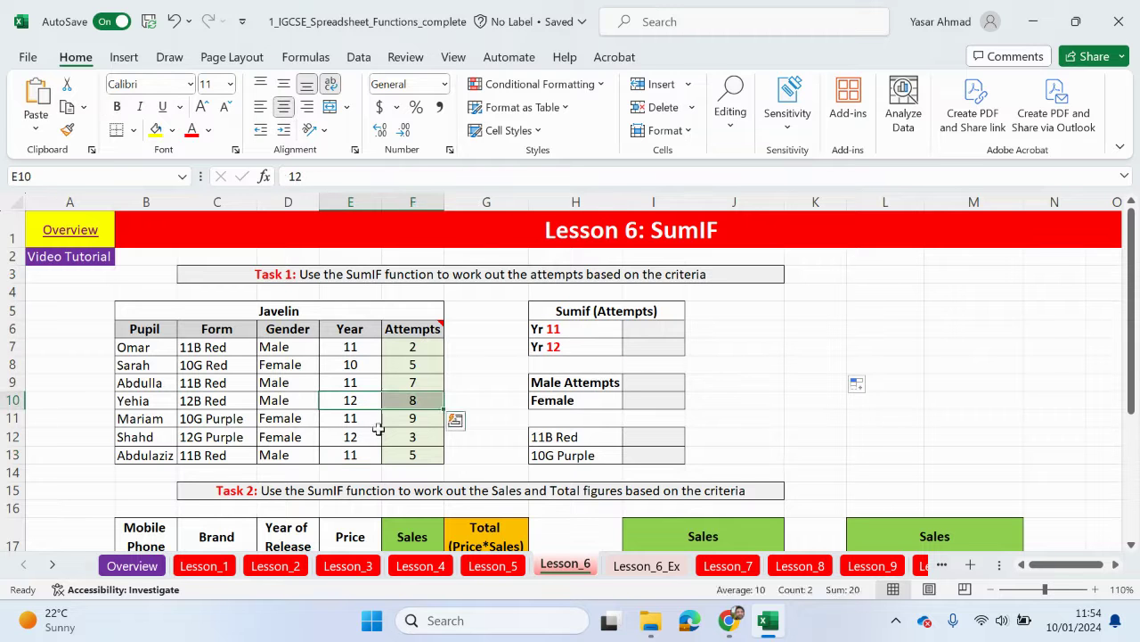
{"action": "left_click", "coordinate": [360, 439]}
{"action": "left_click_drag", "start_coordinate": [361, 439], "coordinate": [395, 437]}
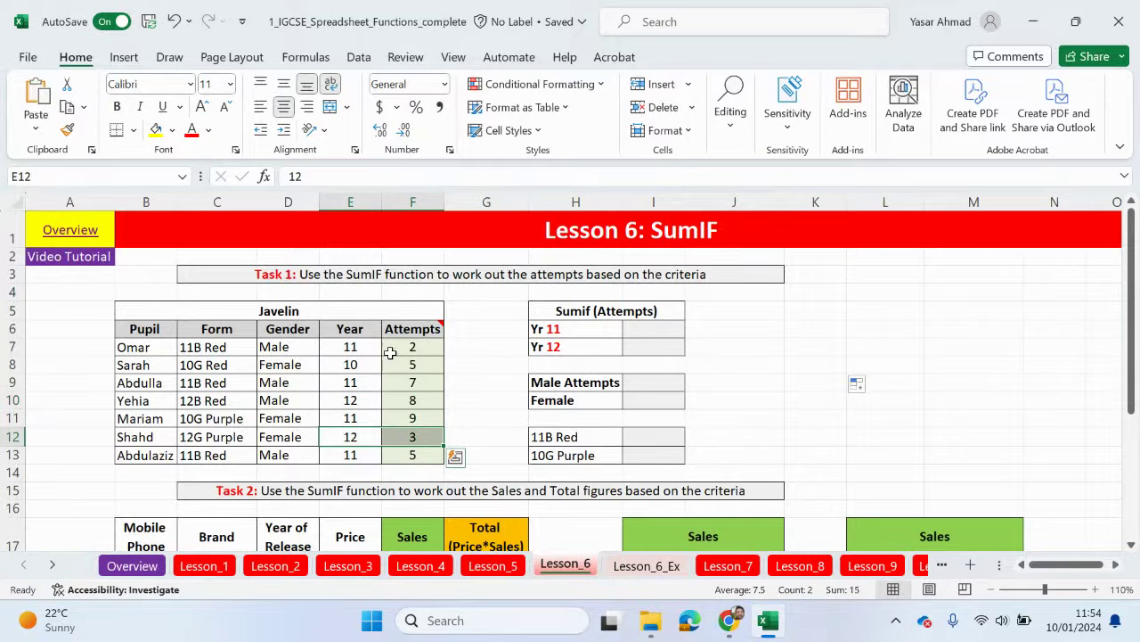
{"action": "left_click_drag", "start_coordinate": [350, 344], "coordinate": [414, 346]}
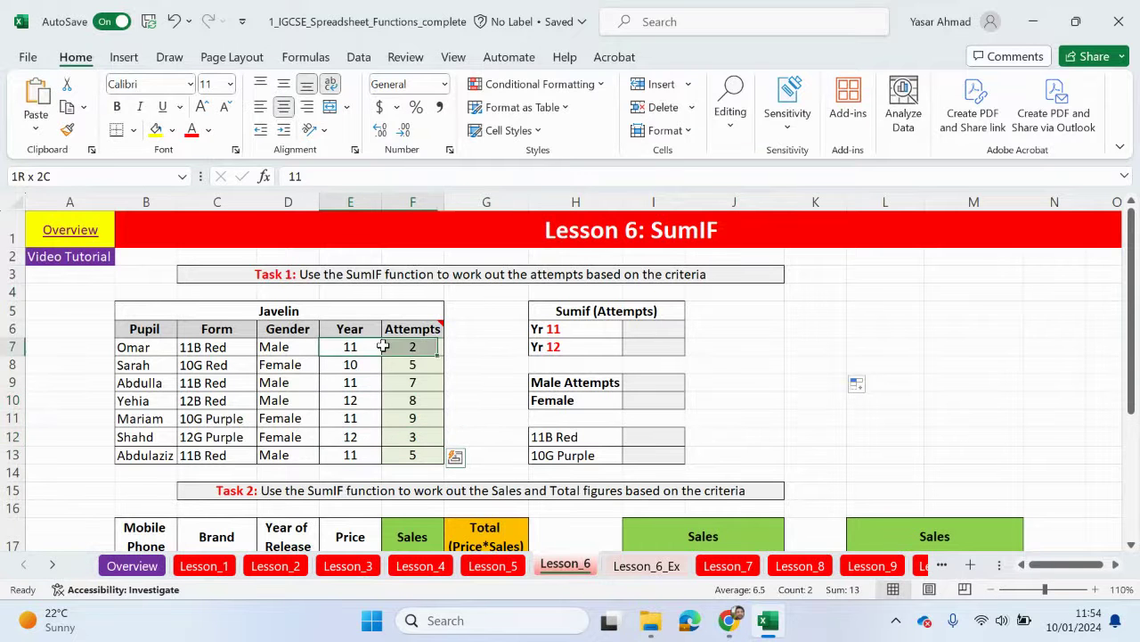
{"action": "left_click", "coordinate": [156, 131]}
{"action": "mouse_move", "coordinate": [377, 383]}
{"action": "left_mouse_down"}
{"action": "mouse_move", "coordinate": [376, 367]}
{"action": "mouse_move", "coordinate": [395, 382]}
{"action": "left_mouse_up"}
{"action": "left_click", "coordinate": [156, 131]}
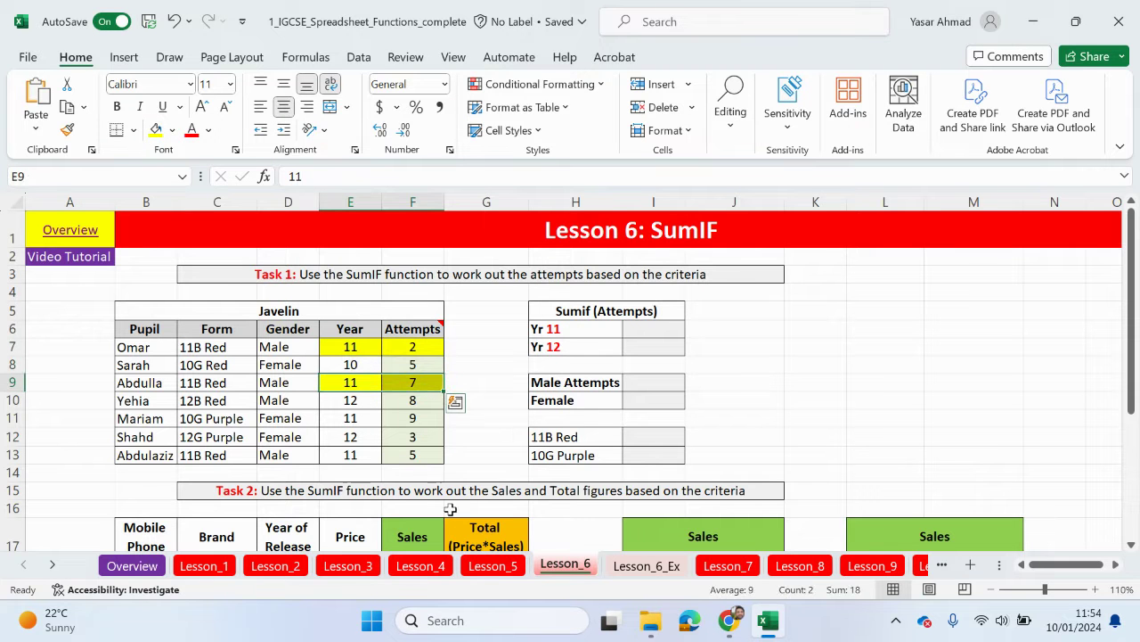
{"action": "left_click_drag", "start_coordinate": [348, 418], "coordinate": [392, 417]}
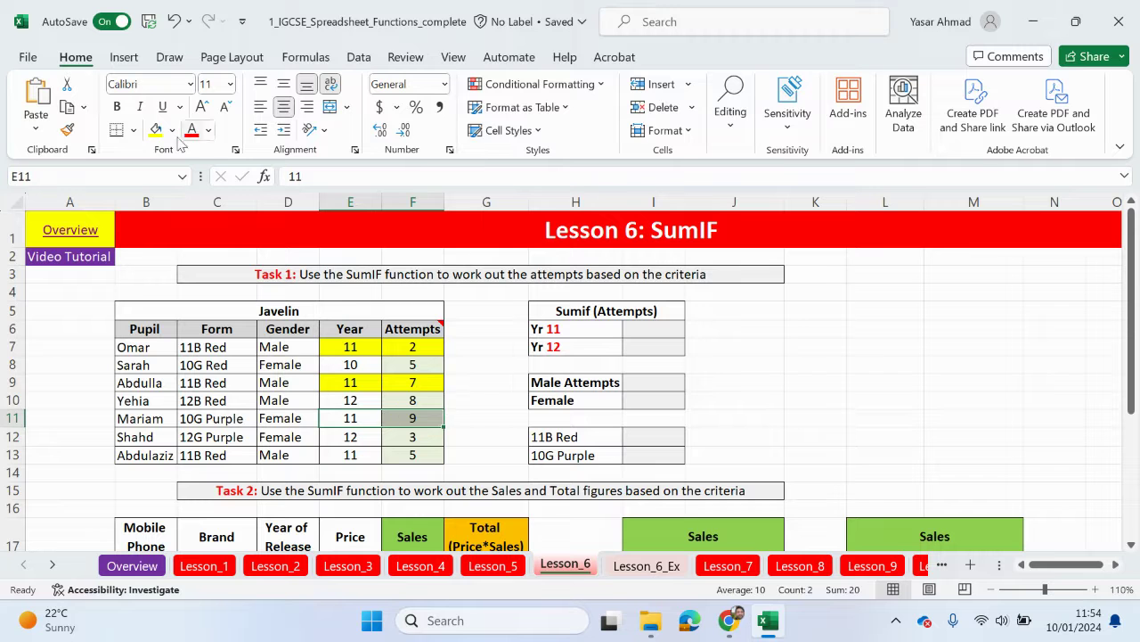
{"action": "left_click", "coordinate": [156, 130]}
{"action": "left_click_drag", "start_coordinate": [350, 450], "coordinate": [415, 454]}
{"action": "left_click", "coordinate": [156, 131]}
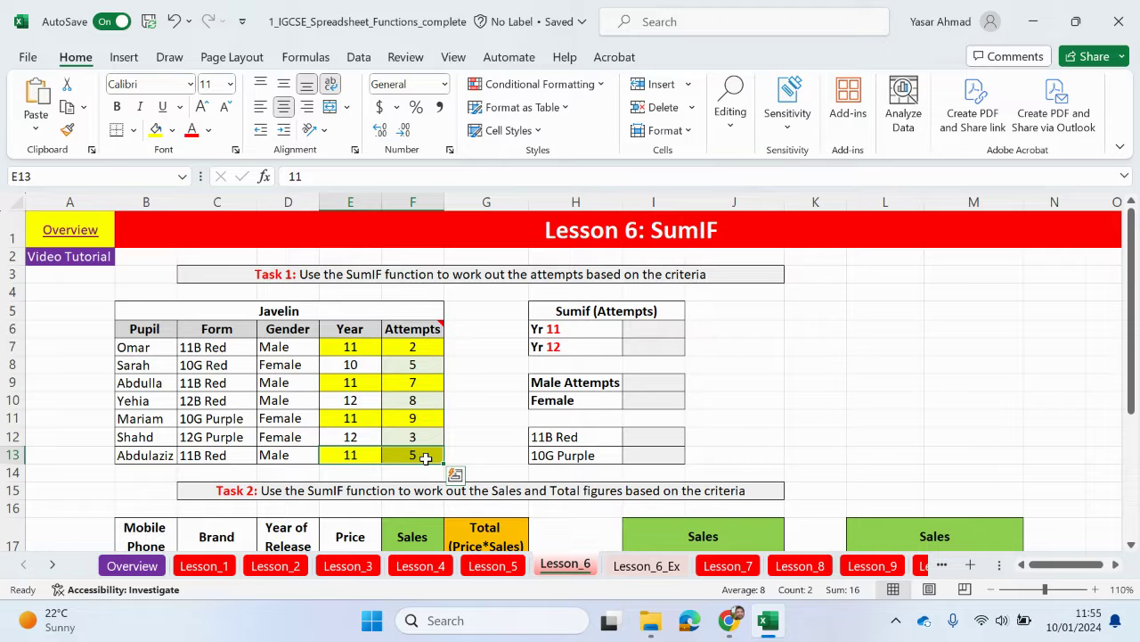
{"action": "key", "text": "ctrl+z"}
{"action": "key", "text": "ctrl+z"}
{"action": "key", "text": "ctrl+z"}
{"action": "key", "text": "ctrl+z"}
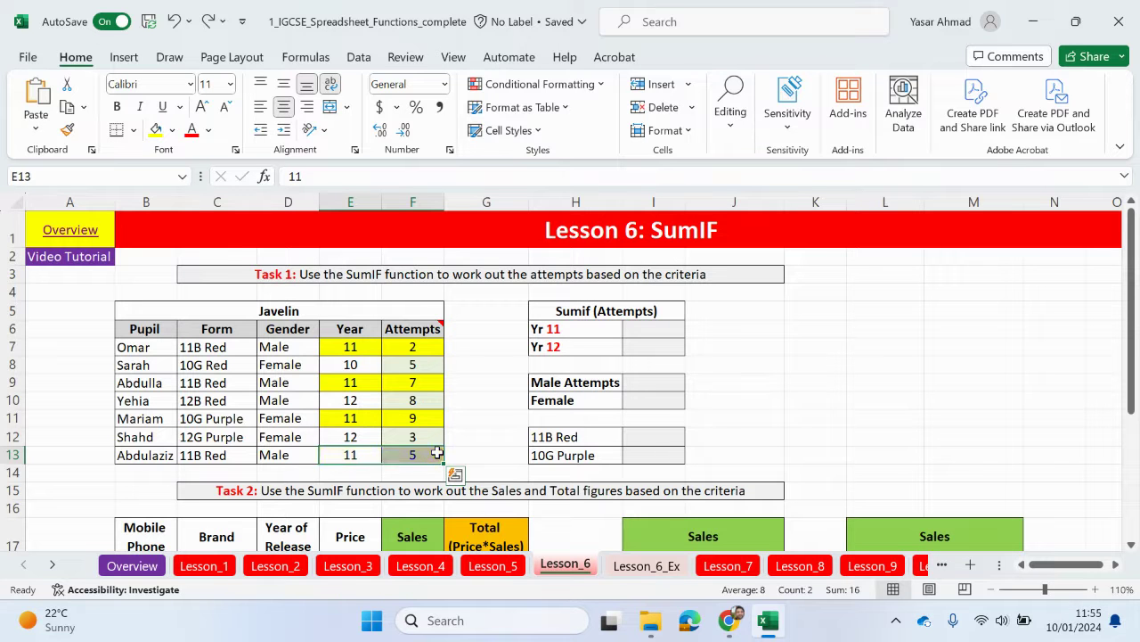
Enter =SUMIF(E7:E13,"11",F7:F13) in I6, totalling 23 Year 11 attempts.
{"action": "left_click", "coordinate": [660, 325]}
{"action": "key", "text": "Down"}
{"action": "type", "text": "=sumif"}
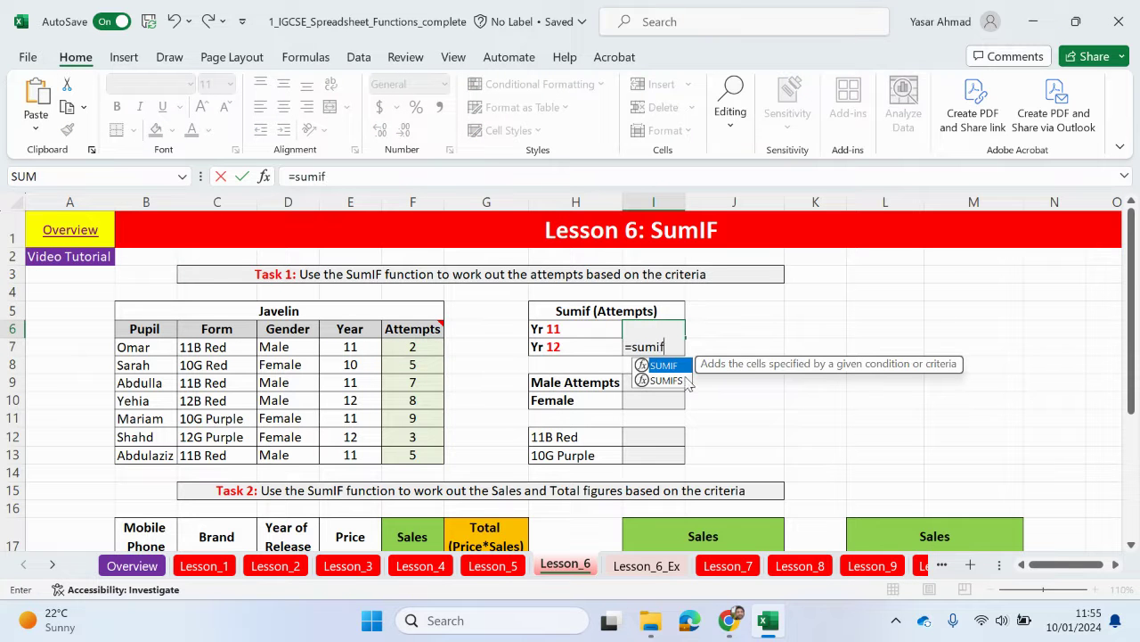
{"action": "double_click", "coordinate": [683, 368]}
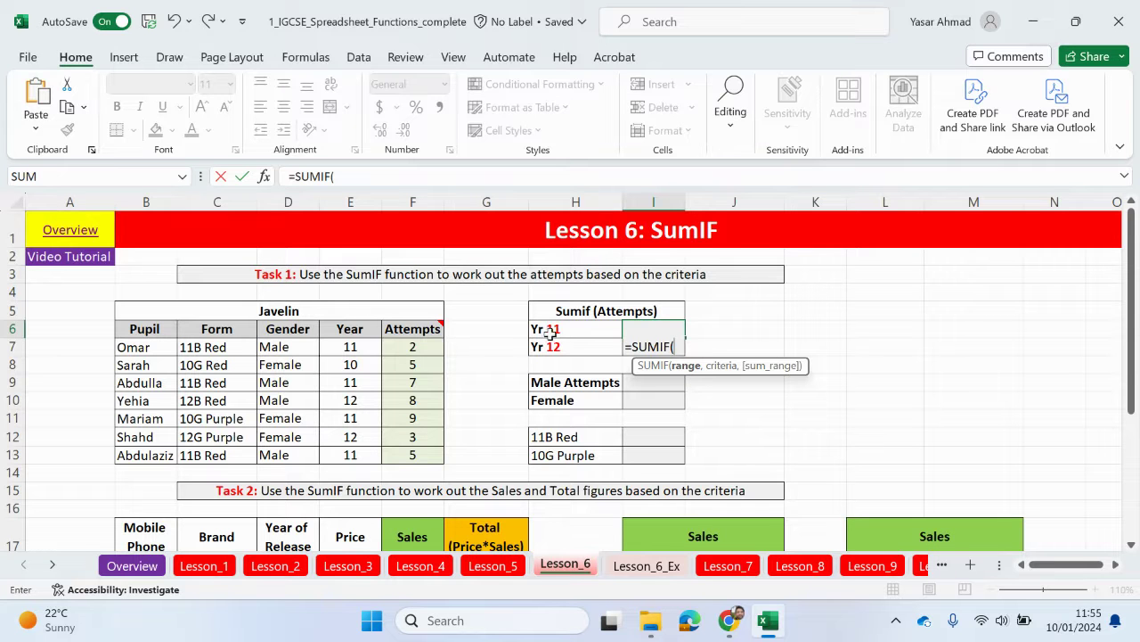
{"action": "left_click_drag", "start_coordinate": [363, 345], "coordinate": [379, 457]}
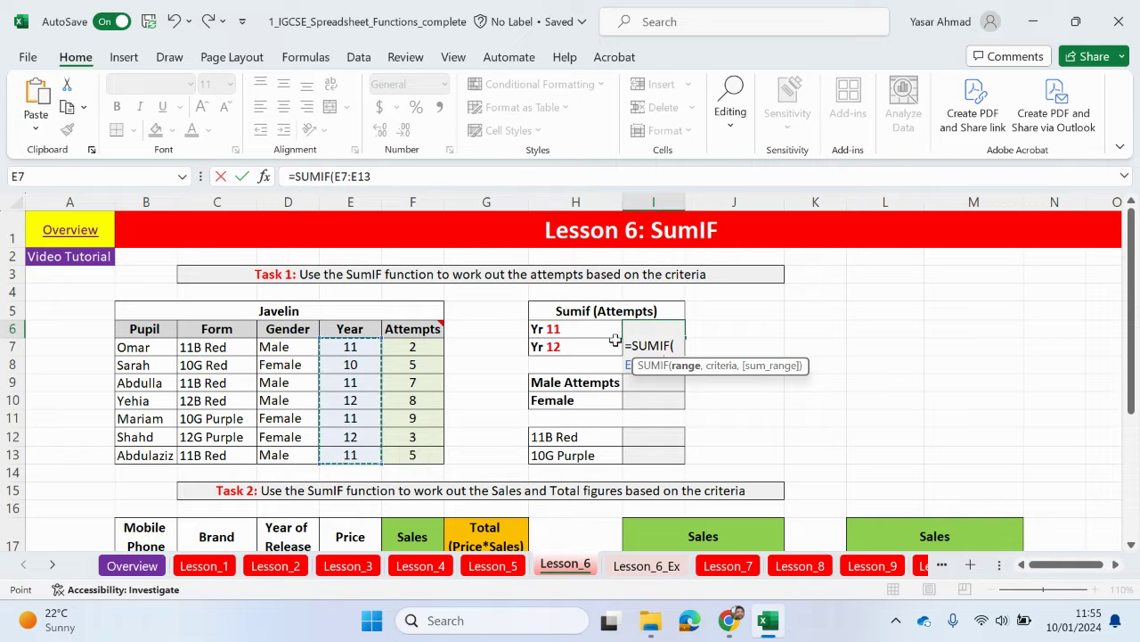
{"action": "left_click", "coordinate": [386, 177]}
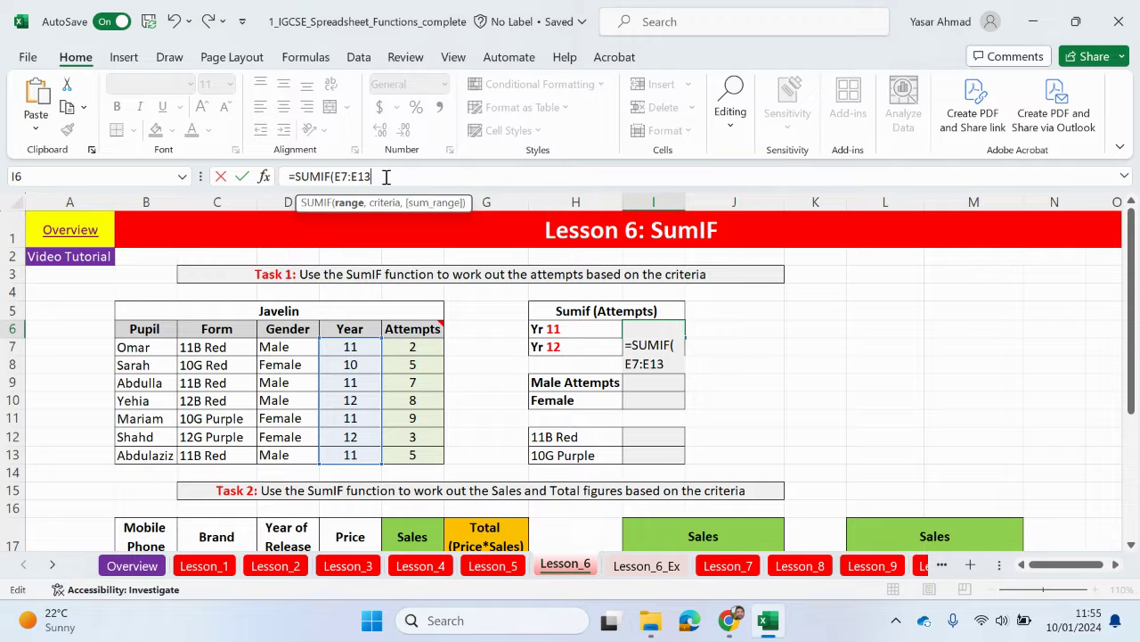
{"action": "type", "text": ","}
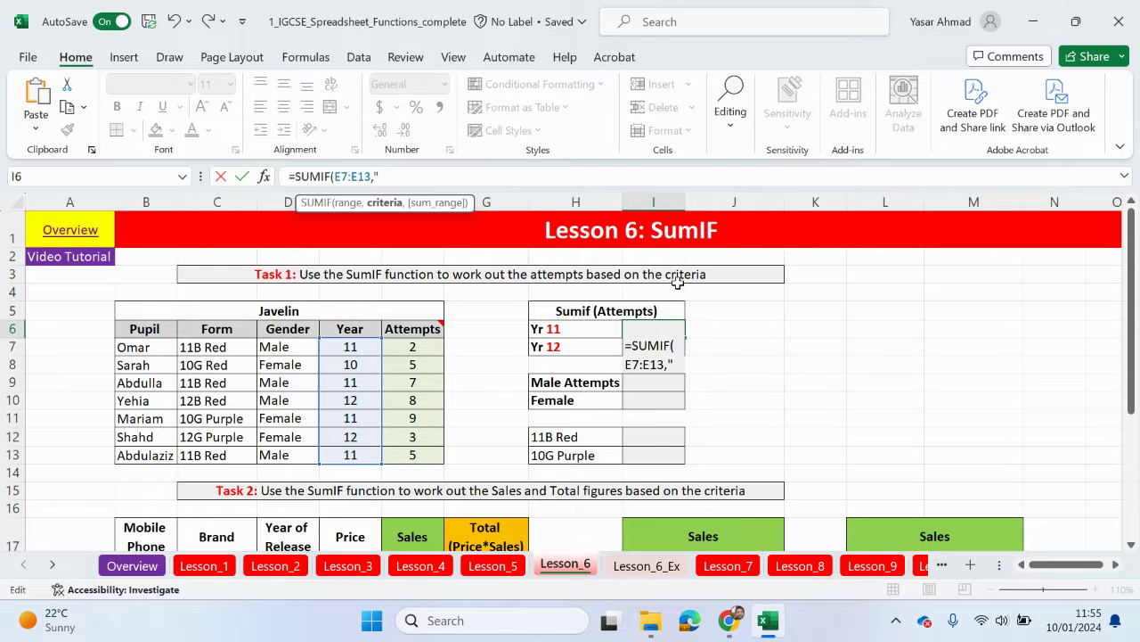
{"action": "type", "text": "11"}
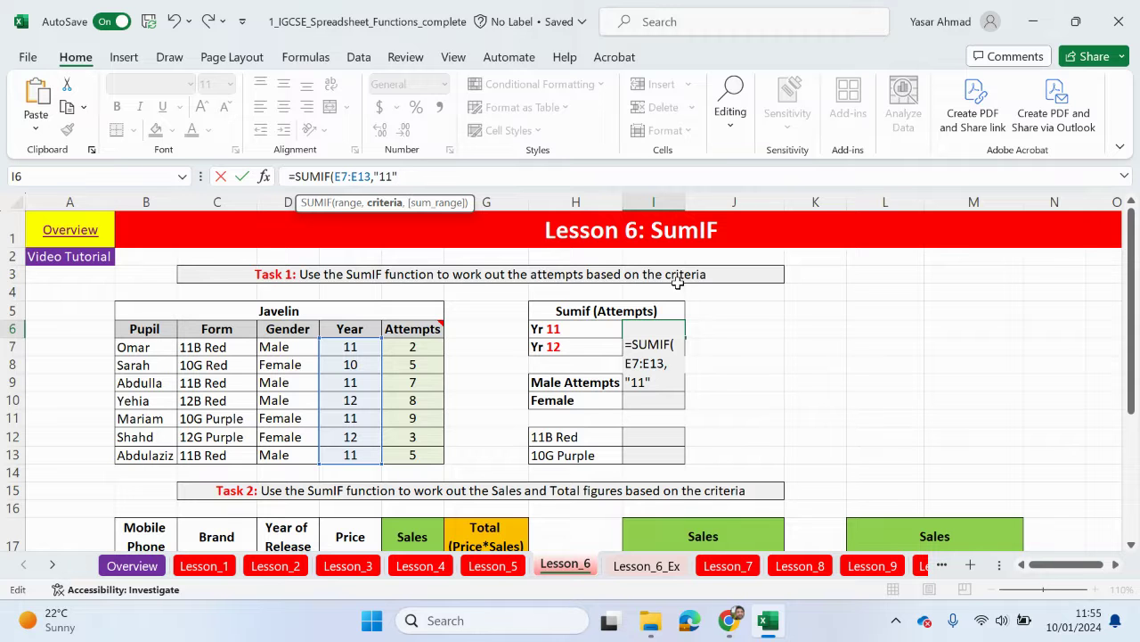
{"action": "type", "text": "\","}
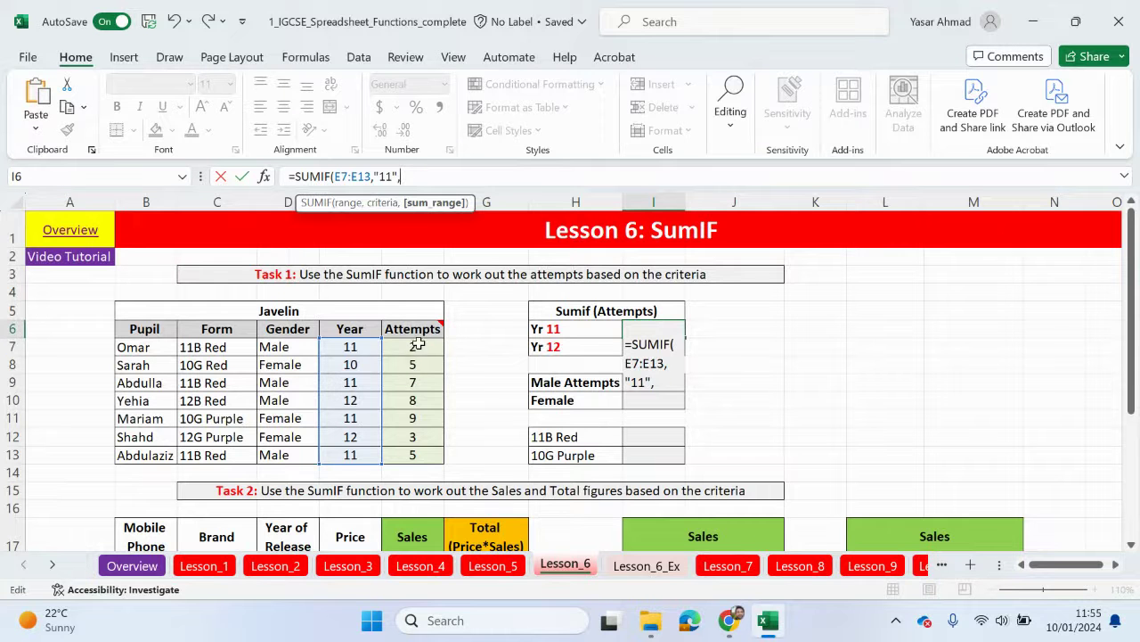
{"action": "left_click_drag", "start_coordinate": [414, 347], "coordinate": [413, 455]}
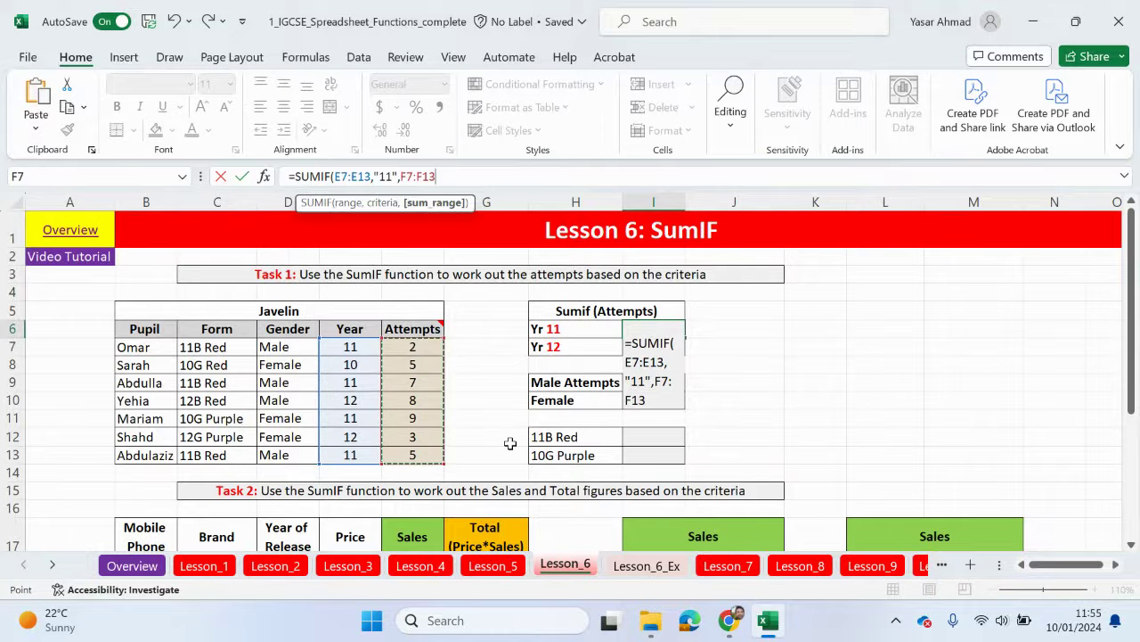
{"action": "type", "text": ")"}
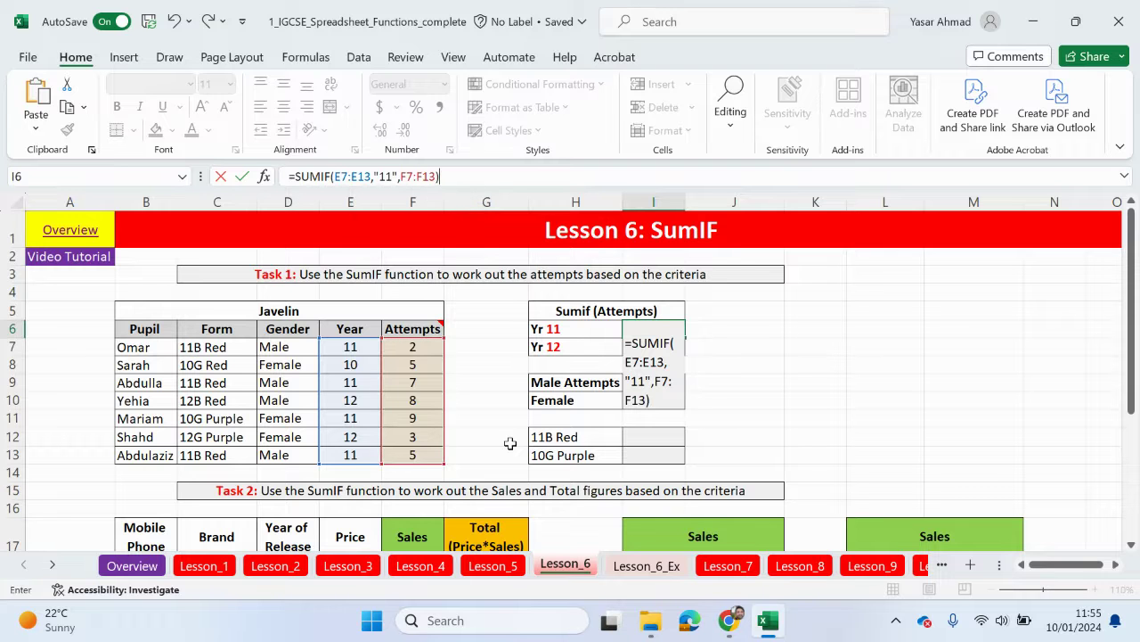
{"action": "key", "text": "Return"}
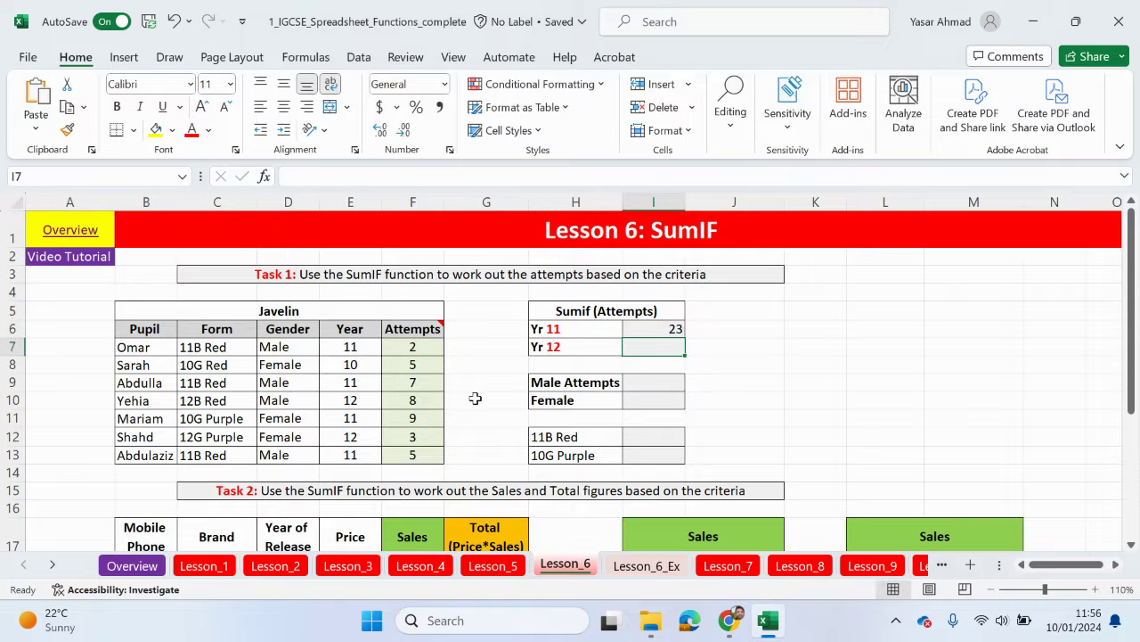
{"action": "left_click", "coordinate": [660, 329]}
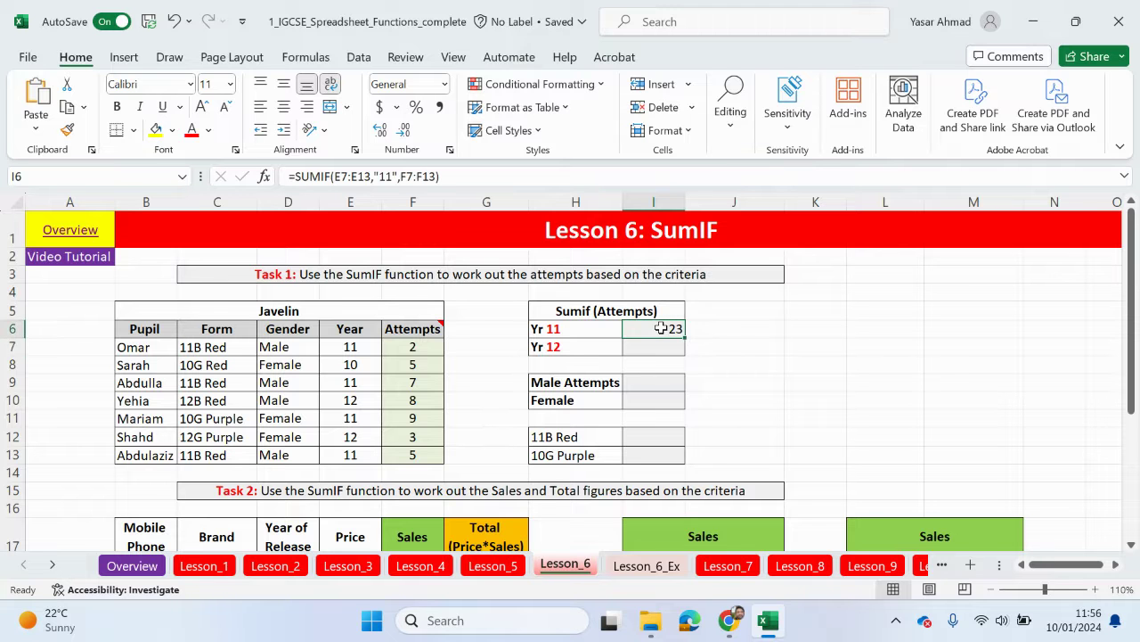
Clear the I6 total and shorten the Yr 11 label to a centred 11.
{"action": "key", "text": "Delete"}
{"action": "left_click", "coordinate": [747, 381]}
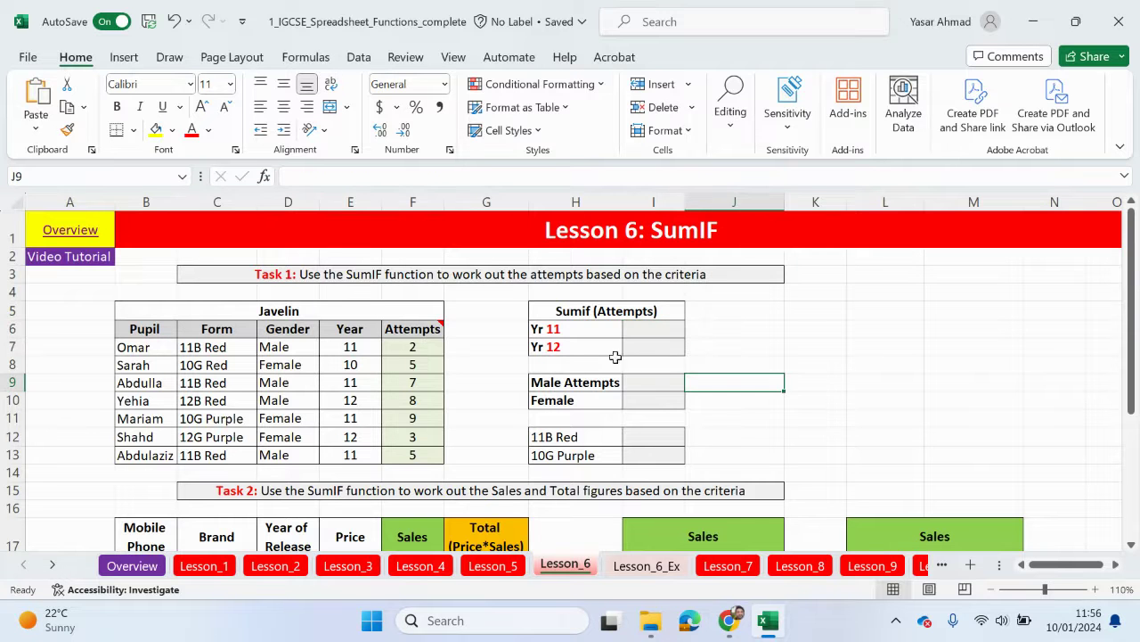
{"action": "double_click", "coordinate": [545, 328]}
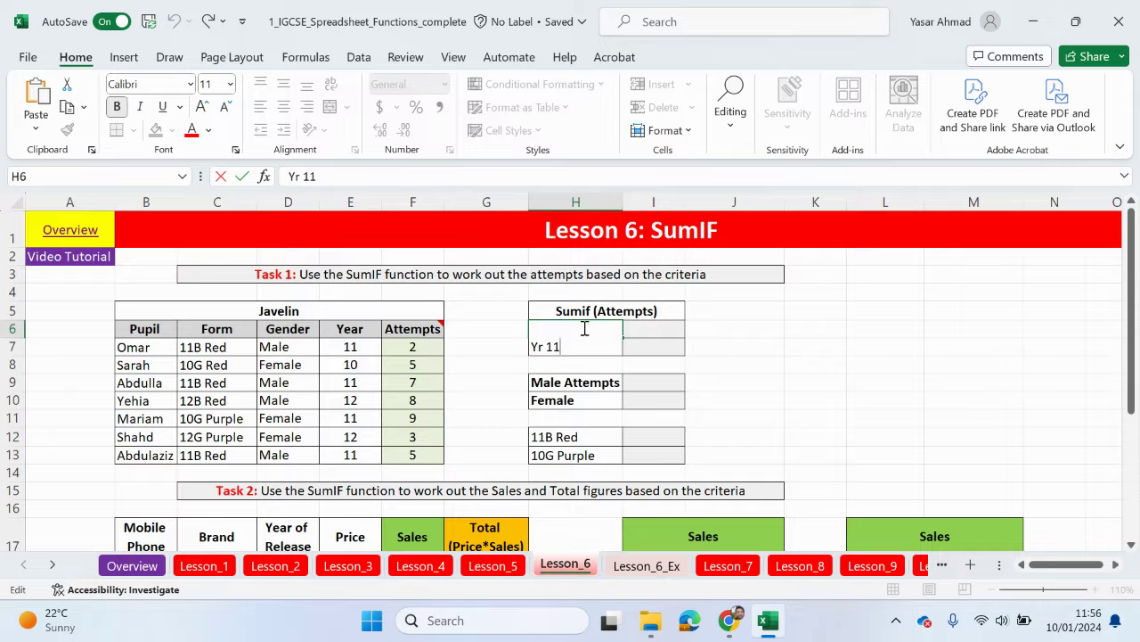
{"action": "double_click", "coordinate": [294, 175]}
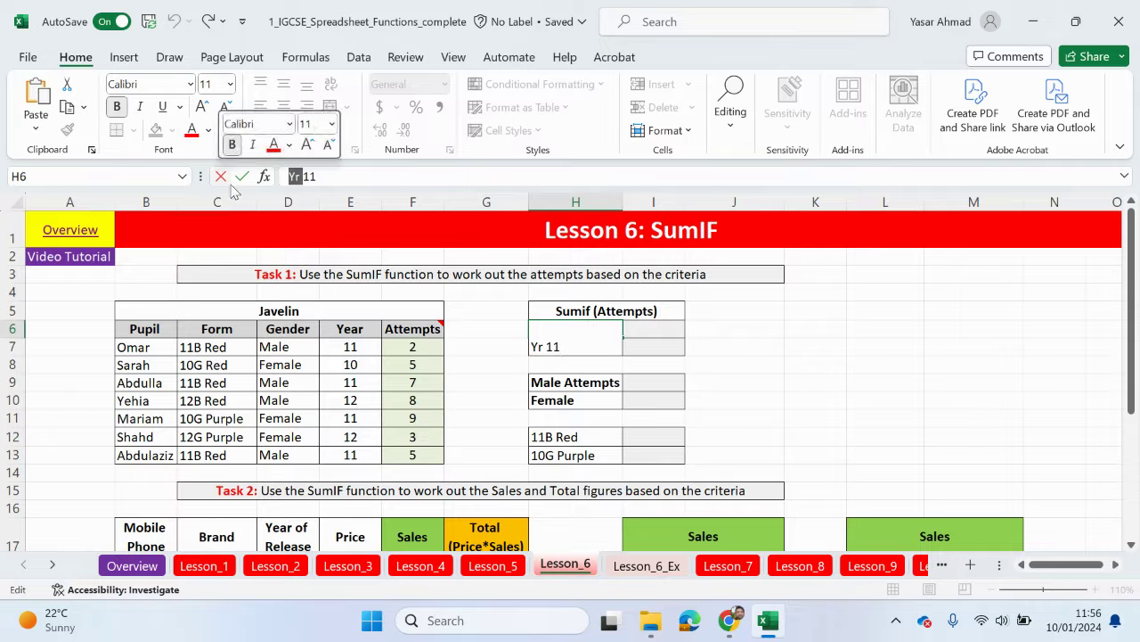
{"action": "key", "text": "BackSpace"}
{"action": "key", "text": "Return"}
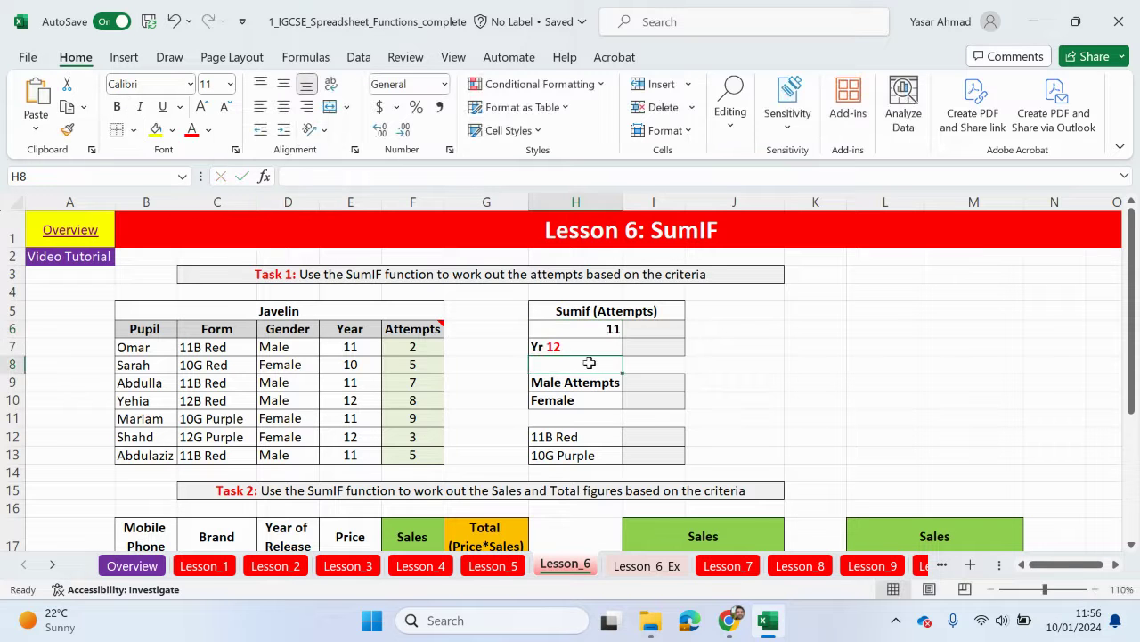
{"action": "left_click", "coordinate": [579, 330]}
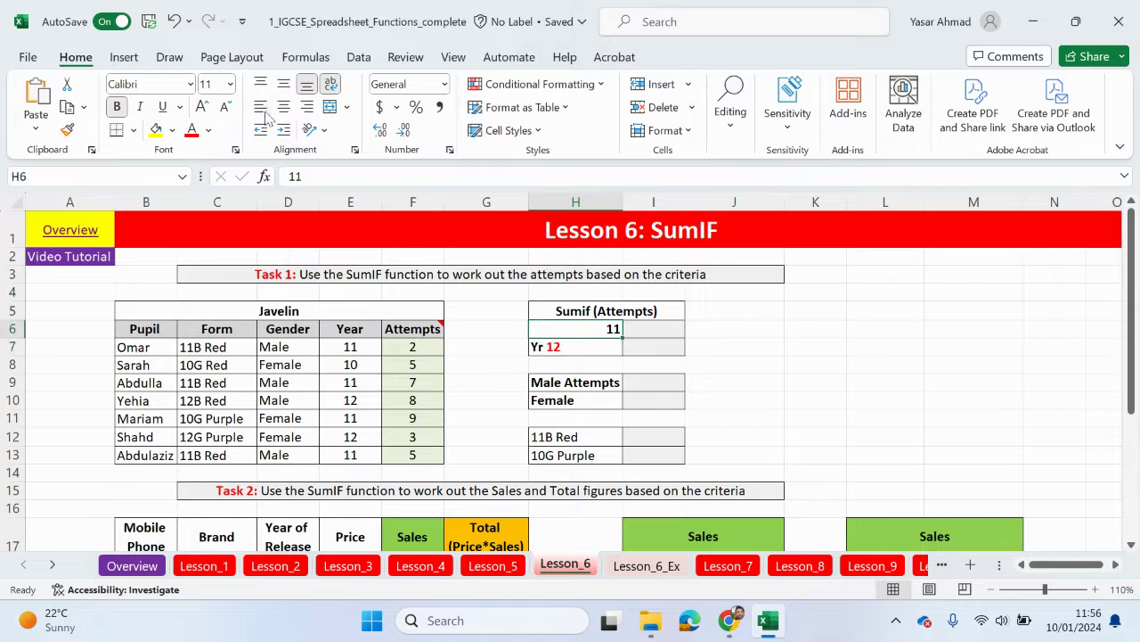
{"action": "left_click", "coordinate": [283, 84]}
{"action": "left_click", "coordinate": [284, 106]}
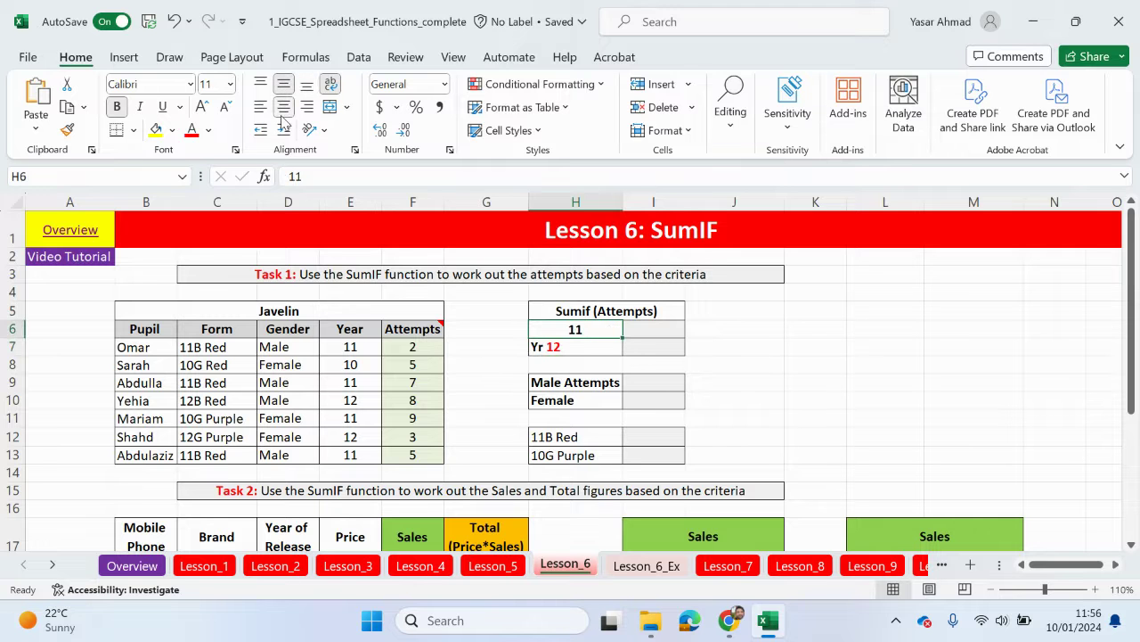
Change the Yr 12 label to 12, formatted like the 11 label.
{"action": "left_click", "coordinate": [593, 347]}
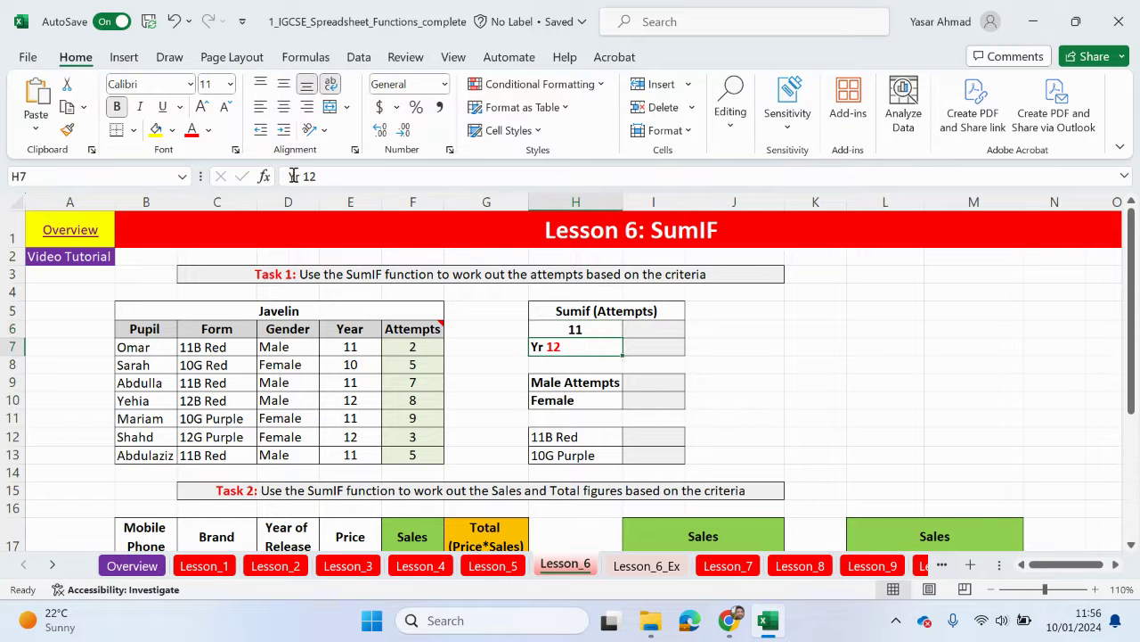
{"action": "left_click_drag", "start_coordinate": [297, 177], "coordinate": [240, 177]}
{"action": "key", "text": "BackSpace"}
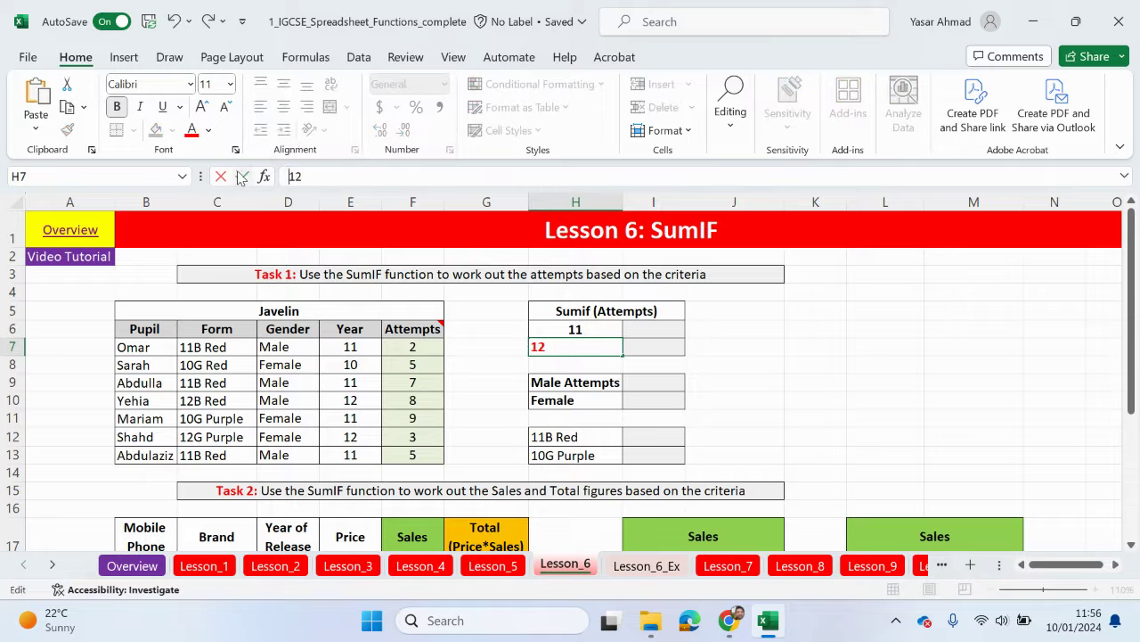
{"action": "left_click", "coordinate": [751, 349]}
{"action": "left_click_drag", "start_coordinate": [596, 330], "coordinate": [588, 347]}
{"action": "key", "text": "ctrl+v"}
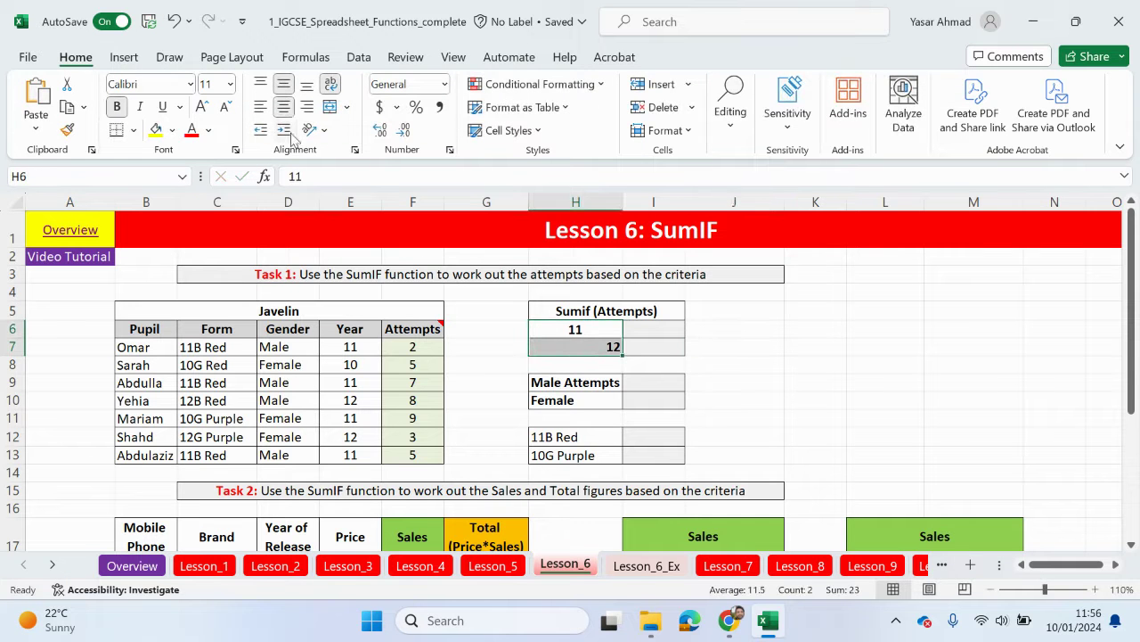
Trim 'Attempts' from the Male and Female labels and adjust column H's width.
{"action": "left_click", "coordinate": [613, 385]}
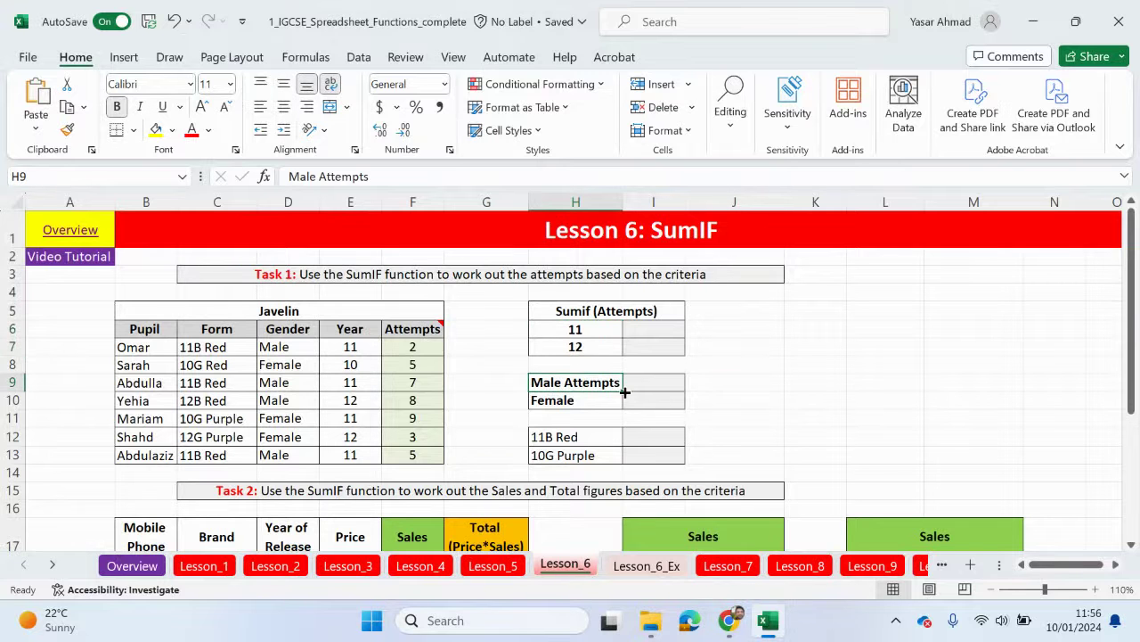
{"action": "double_click", "coordinate": [599, 382]}
{"action": "left_click_drag", "start_coordinate": [562, 403], "coordinate": [701, 402]}
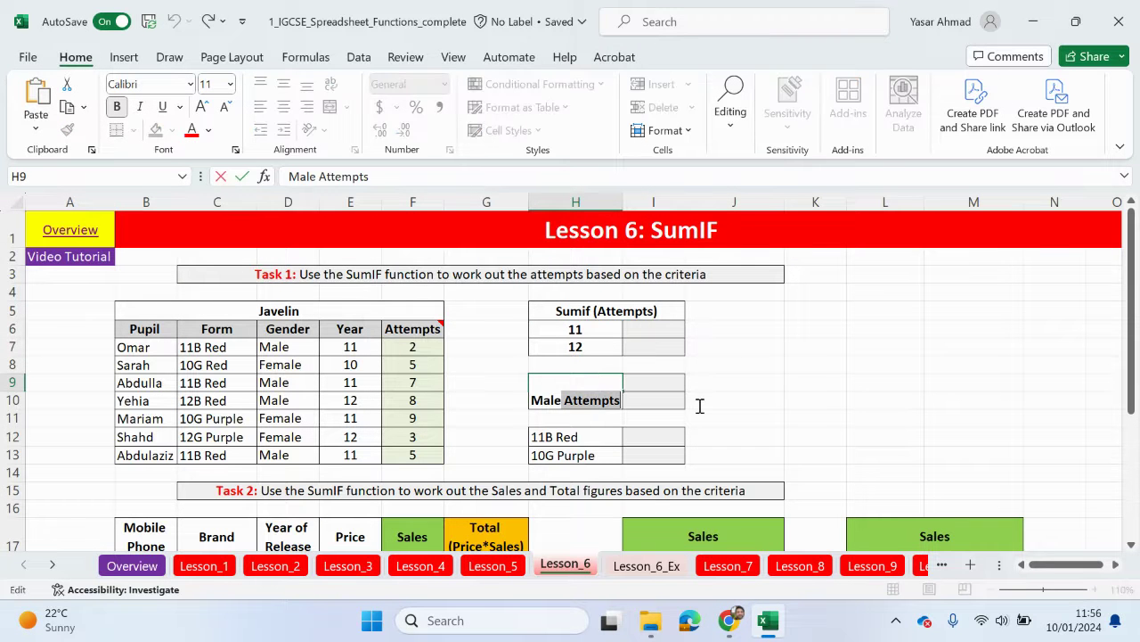
{"action": "key", "text": "Delete"}
{"action": "left_click", "coordinate": [701, 415]}
{"action": "left_click", "coordinate": [607, 403]}
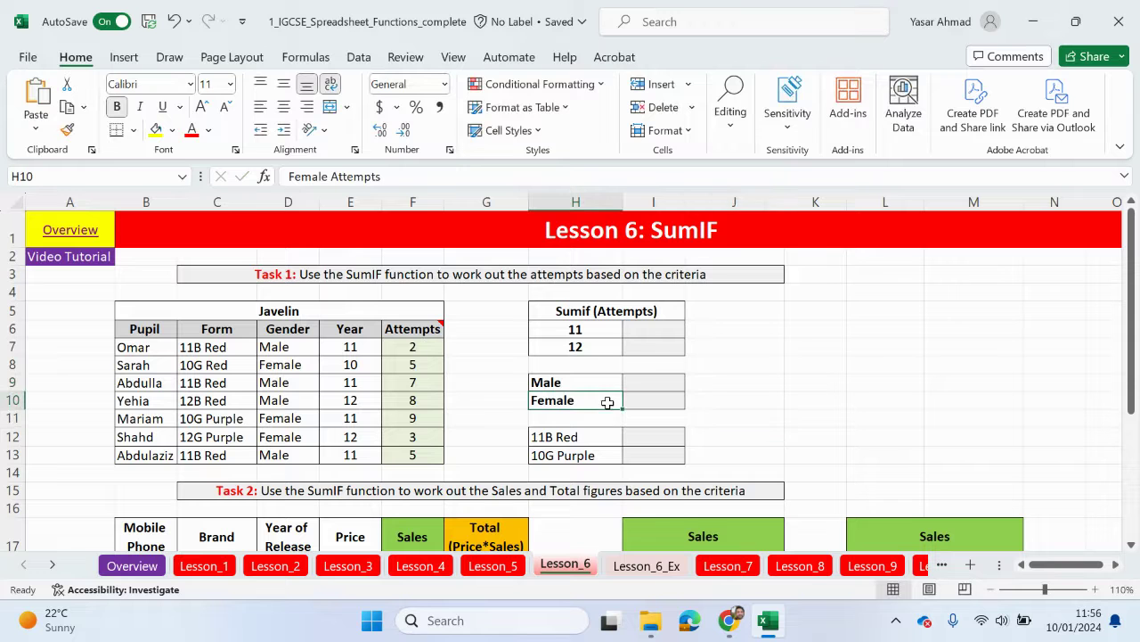
{"action": "double_click", "coordinate": [586, 397]}
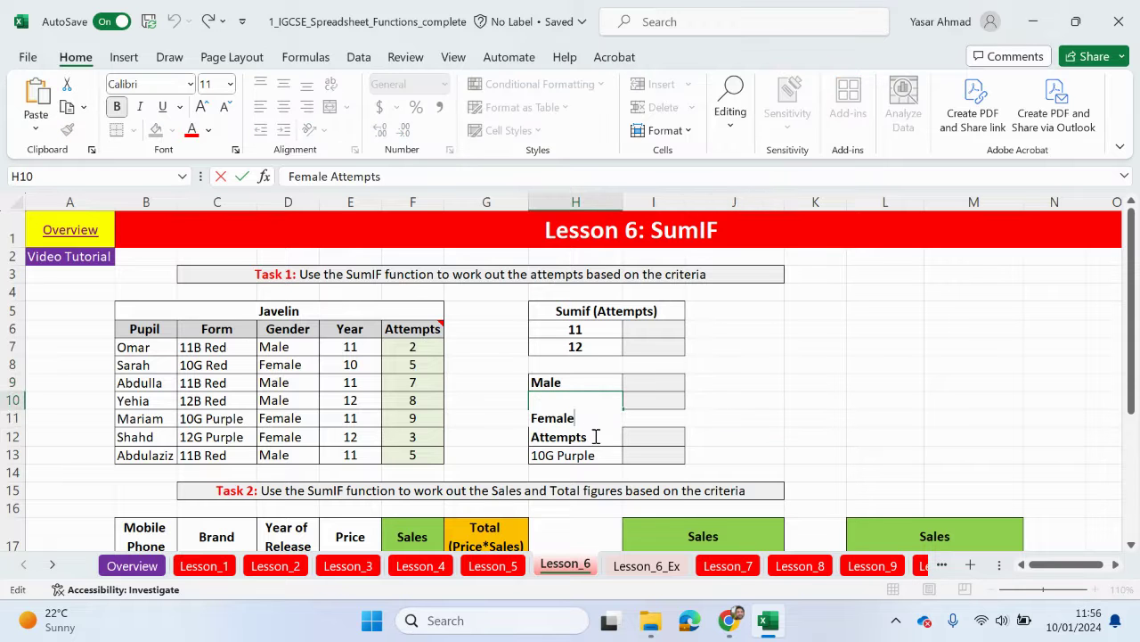
{"action": "left_click_drag", "start_coordinate": [596, 436], "coordinate": [469, 430]}
{"action": "key", "text": "Delete"}
{"action": "left_click", "coordinate": [770, 433]}
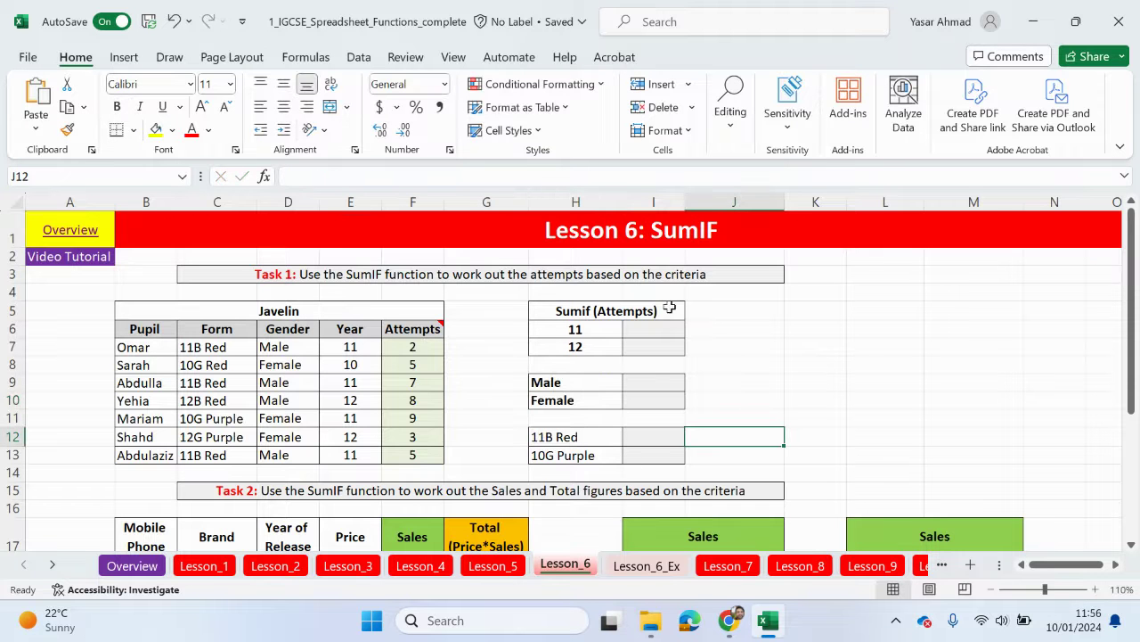
{"action": "mouse_move", "coordinate": [623, 203]}
{"action": "left_mouse_down"}
{"action": "mouse_move", "coordinate": [669, 200]}
{"action": "mouse_move", "coordinate": [615, 204]}
{"action": "left_mouse_up"}
Build =SUMIF(E7:E13,H6,F7:F13) in I6 using the 11 label as criteria.
{"action": "left_click", "coordinate": [664, 331]}
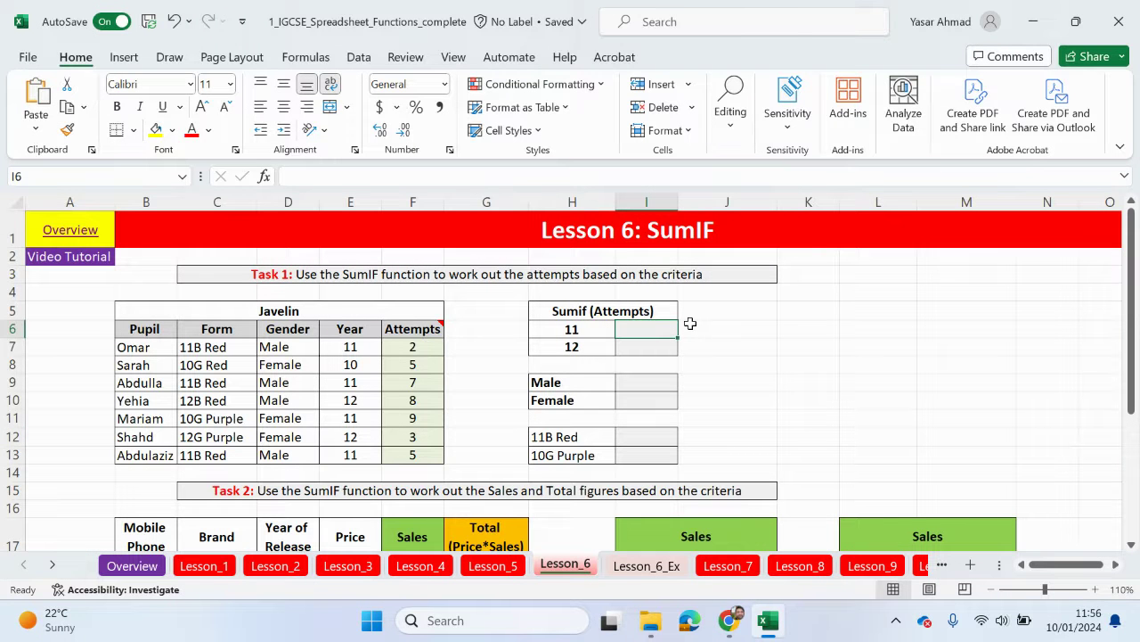
{"action": "type", "text": "=J"}
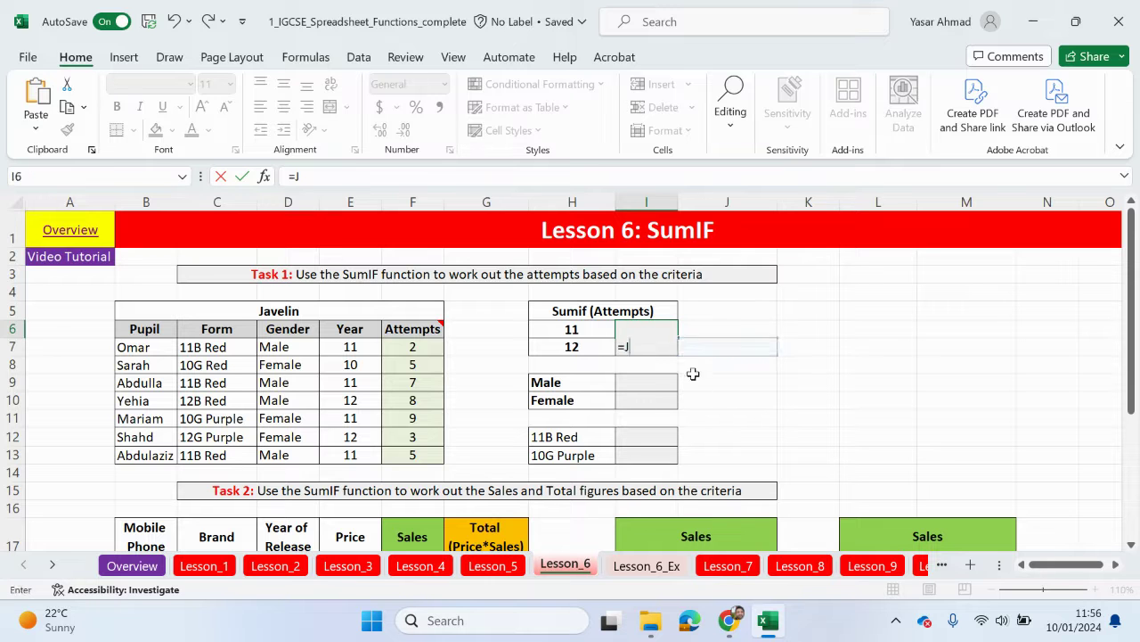
{"action": "key", "text": "BackSpace"}
{"action": "key", "text": "Escape"}
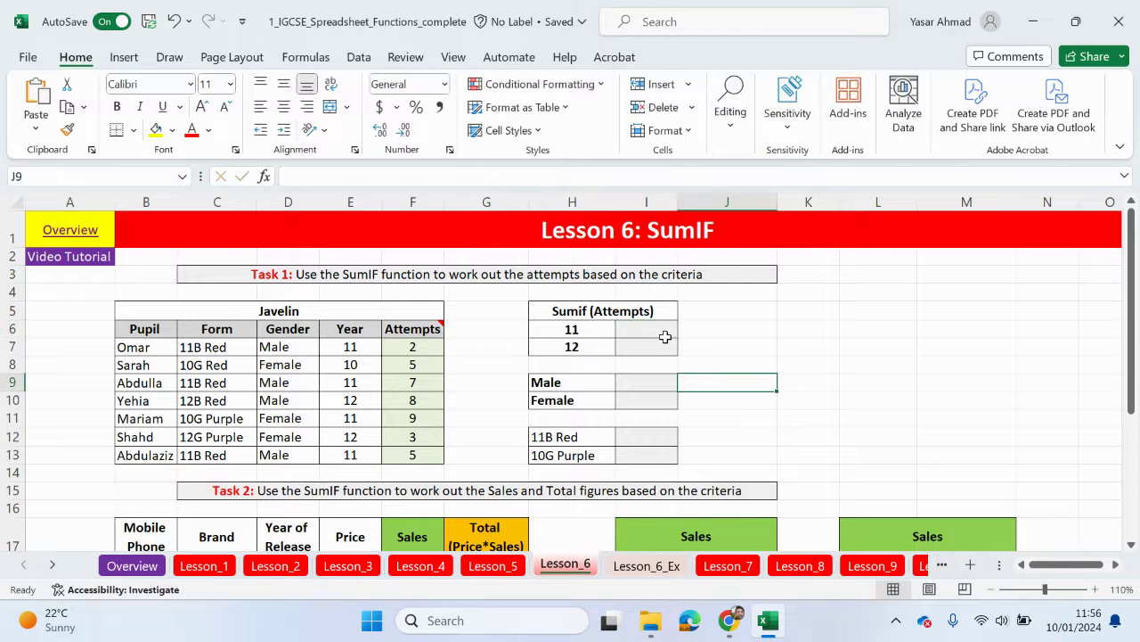
{"action": "left_click", "coordinate": [316, 176]}
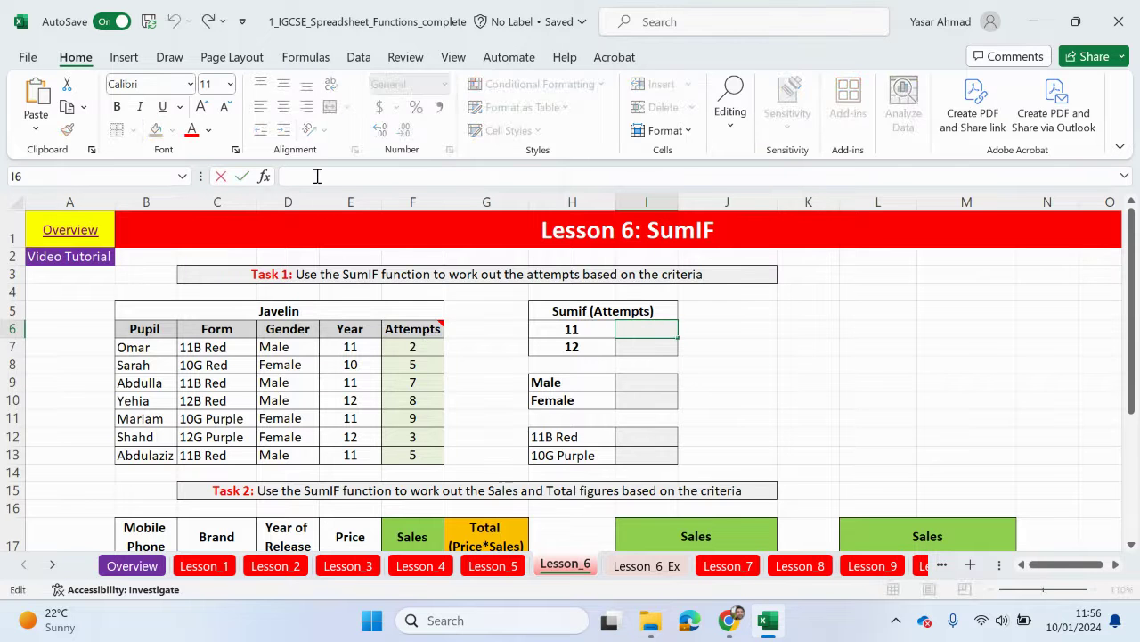
{"action": "type", "text": "=sumif"}
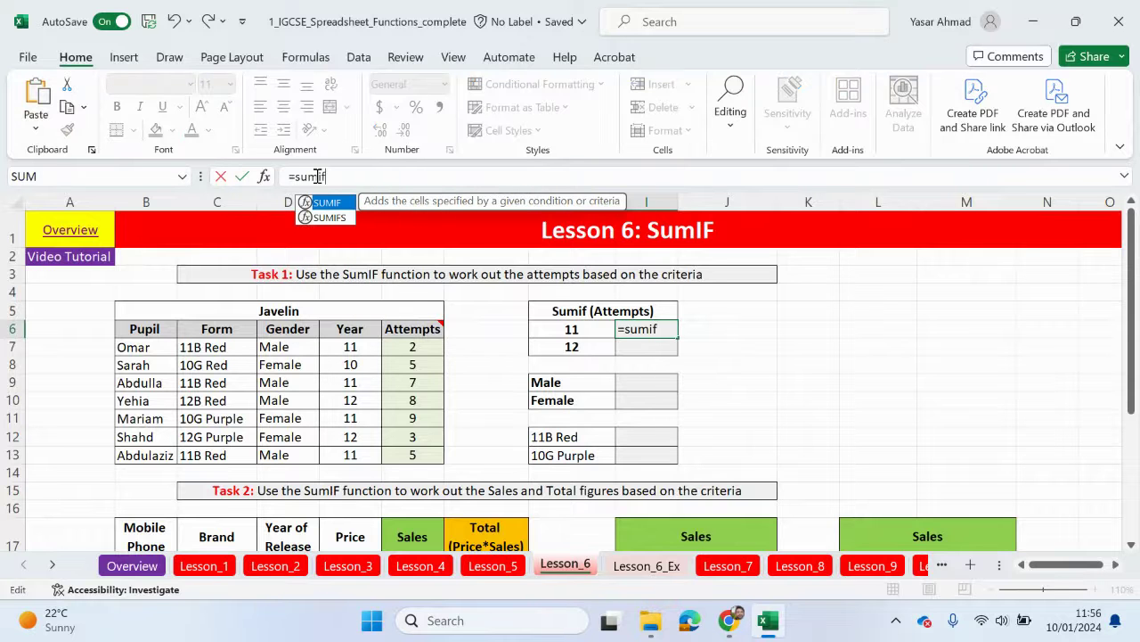
{"action": "double_click", "coordinate": [331, 204]}
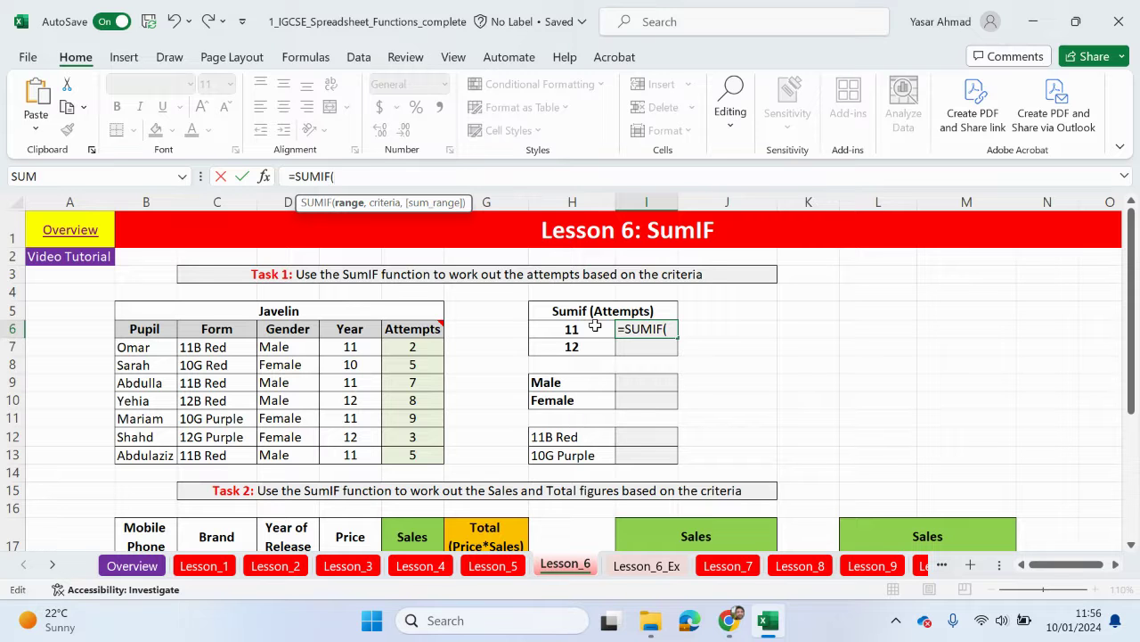
{"action": "left_click_drag", "start_coordinate": [350, 346], "coordinate": [335, 446]}
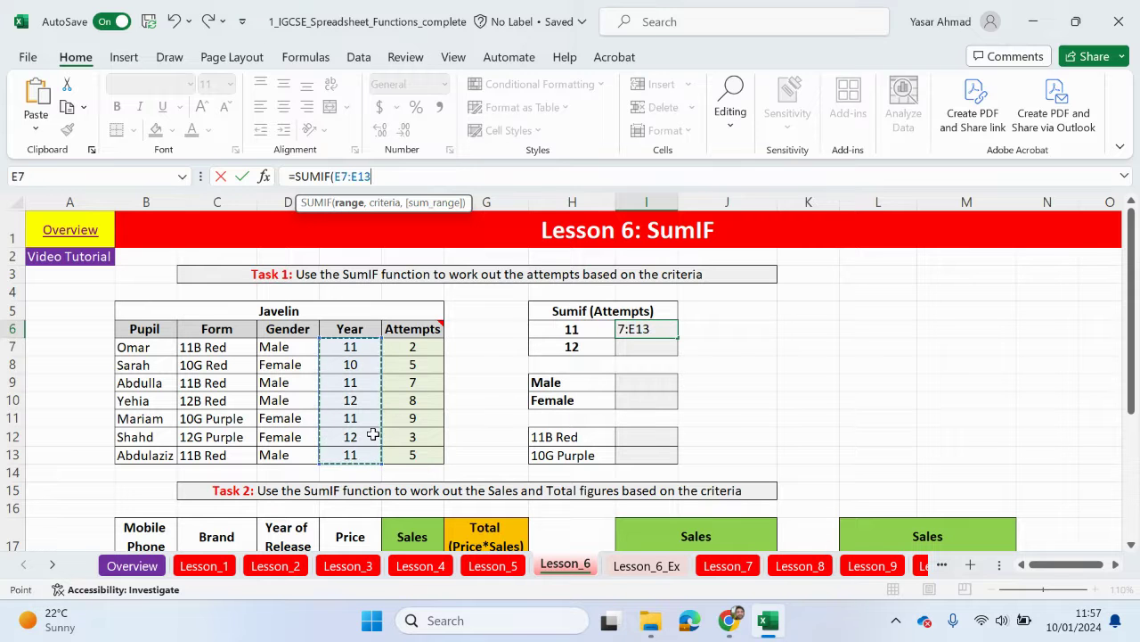
{"action": "type", "text": ","}
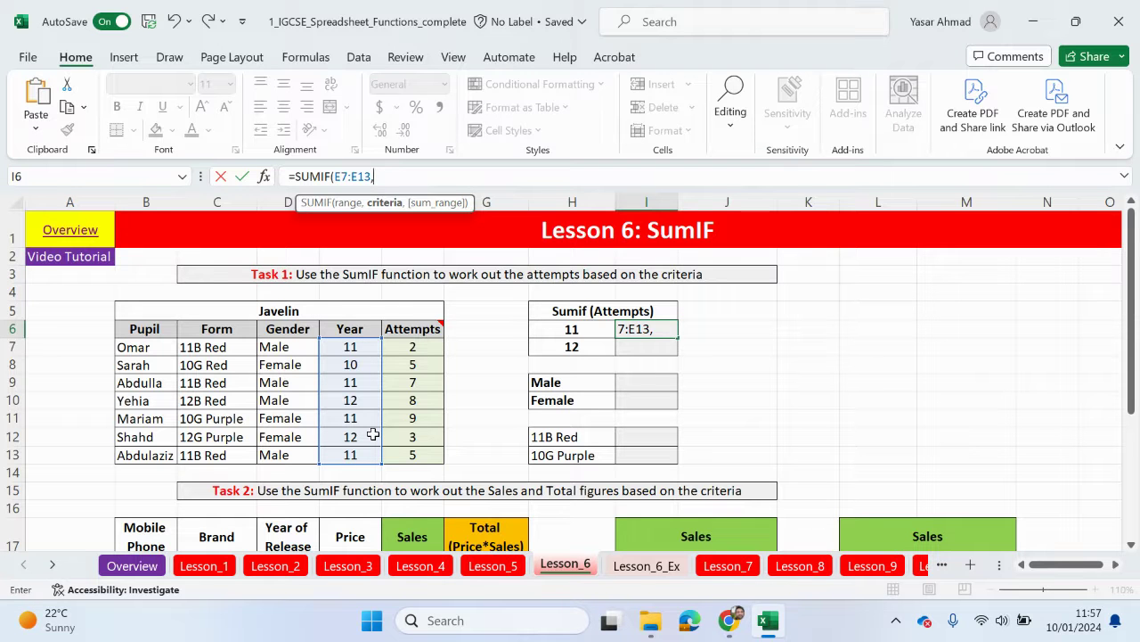
{"action": "left_click", "coordinate": [590, 329]}
{"action": "type", "text": ","}
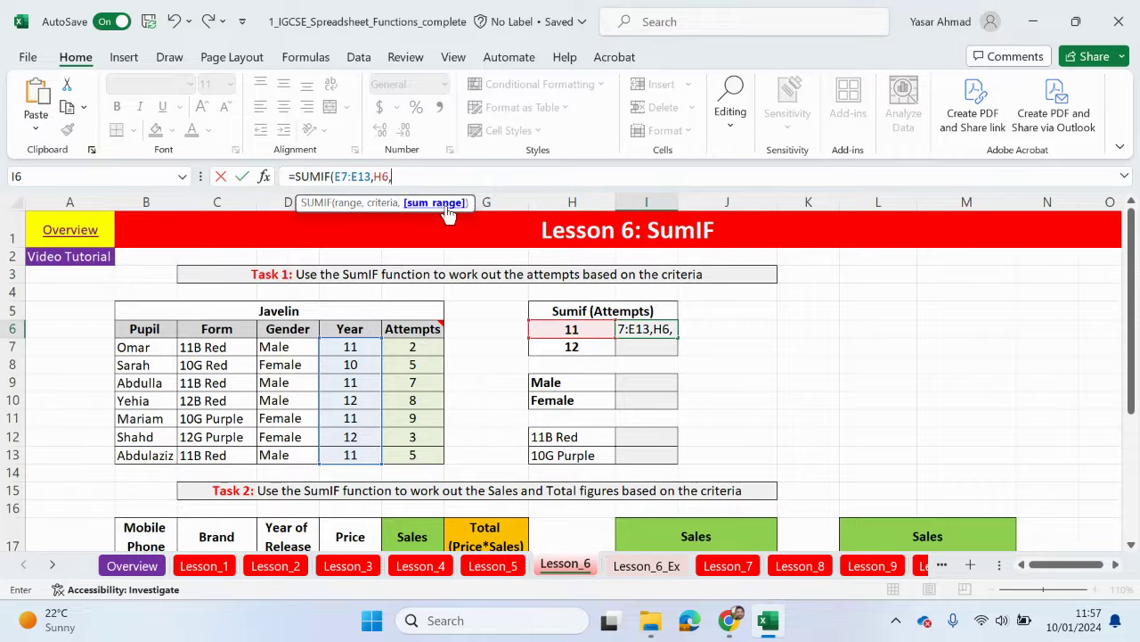
{"action": "left_click_drag", "start_coordinate": [401, 351], "coordinate": [406, 457]}
Commit the Year 11 formula and fill it down to I7, which shows 11.
{"action": "key", "text": "Return"}
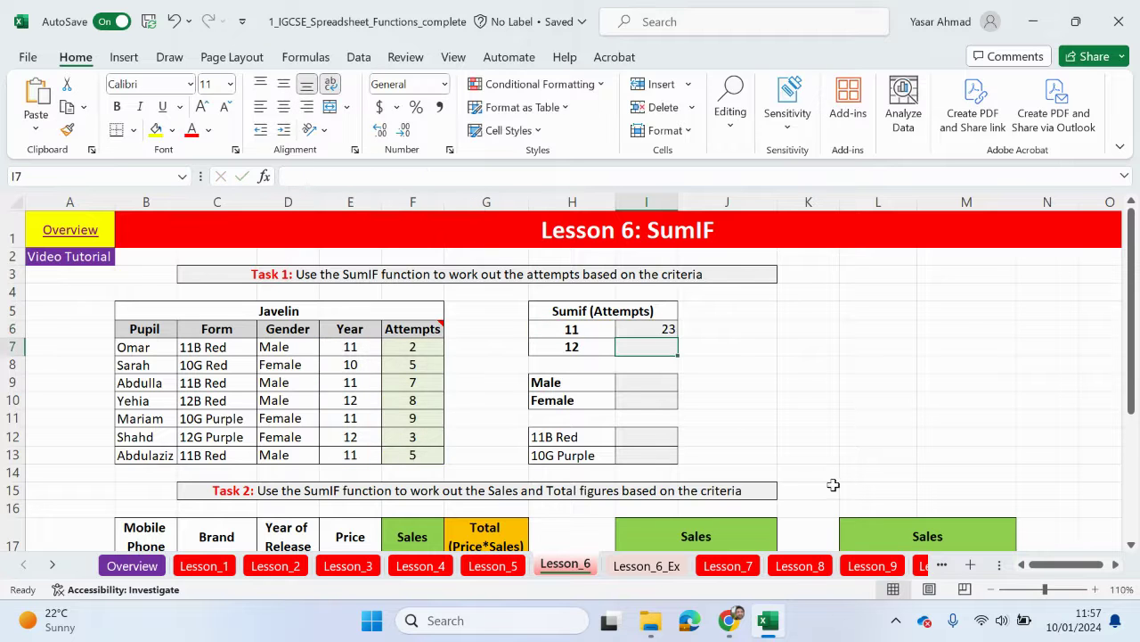
{"action": "left_click", "coordinate": [669, 329]}
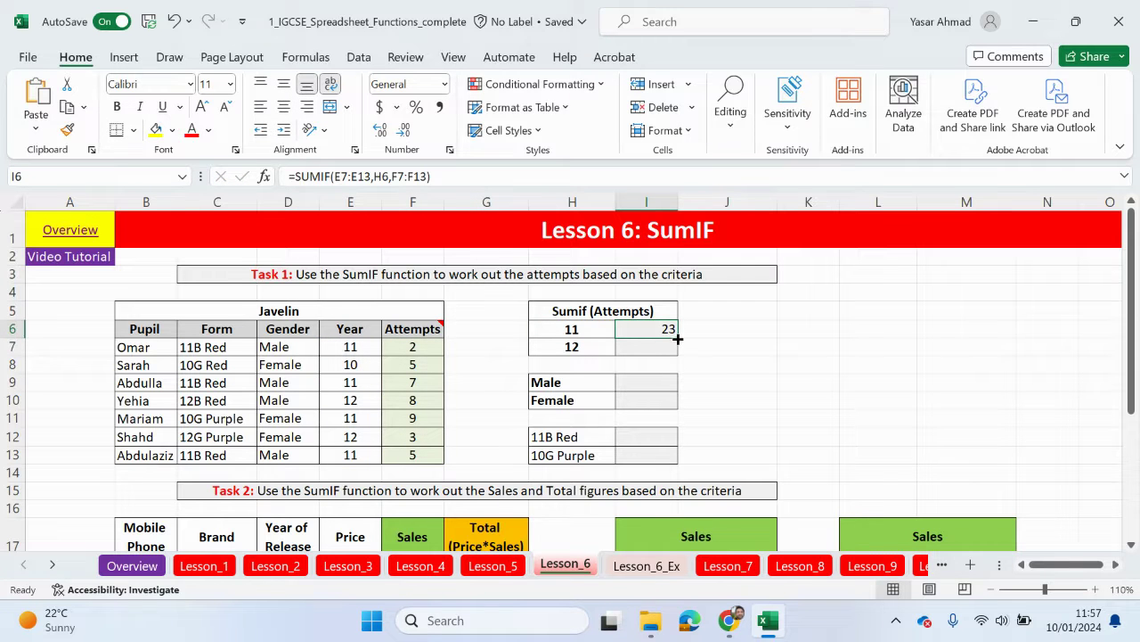
{"action": "left_click_drag", "start_coordinate": [677, 338], "coordinate": [675, 353]}
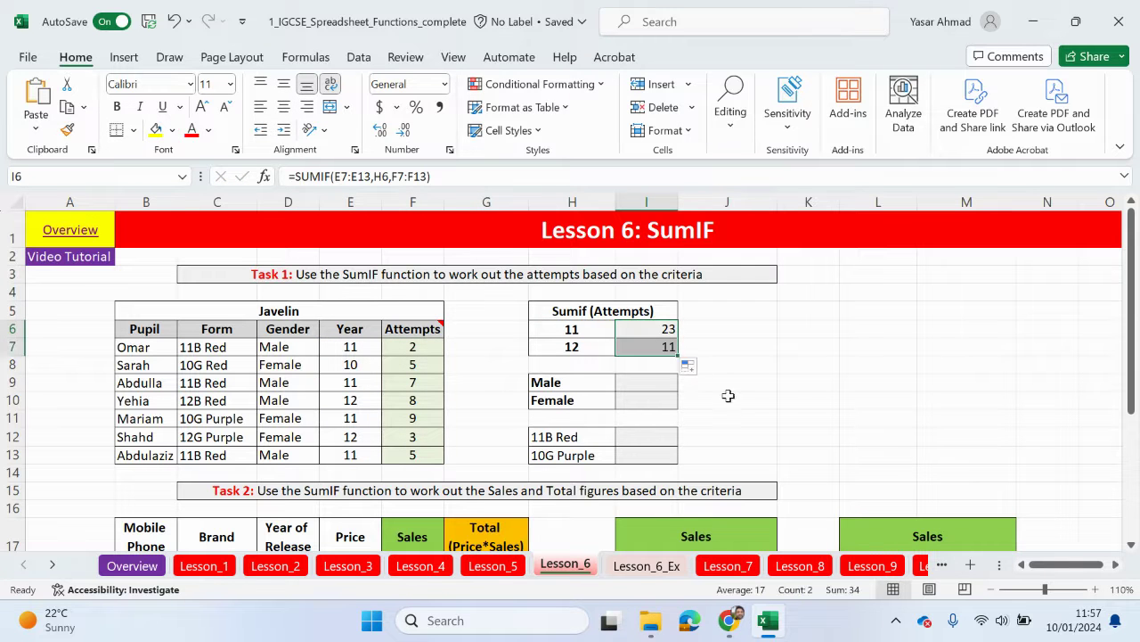
{"action": "left_click", "coordinate": [666, 348]}
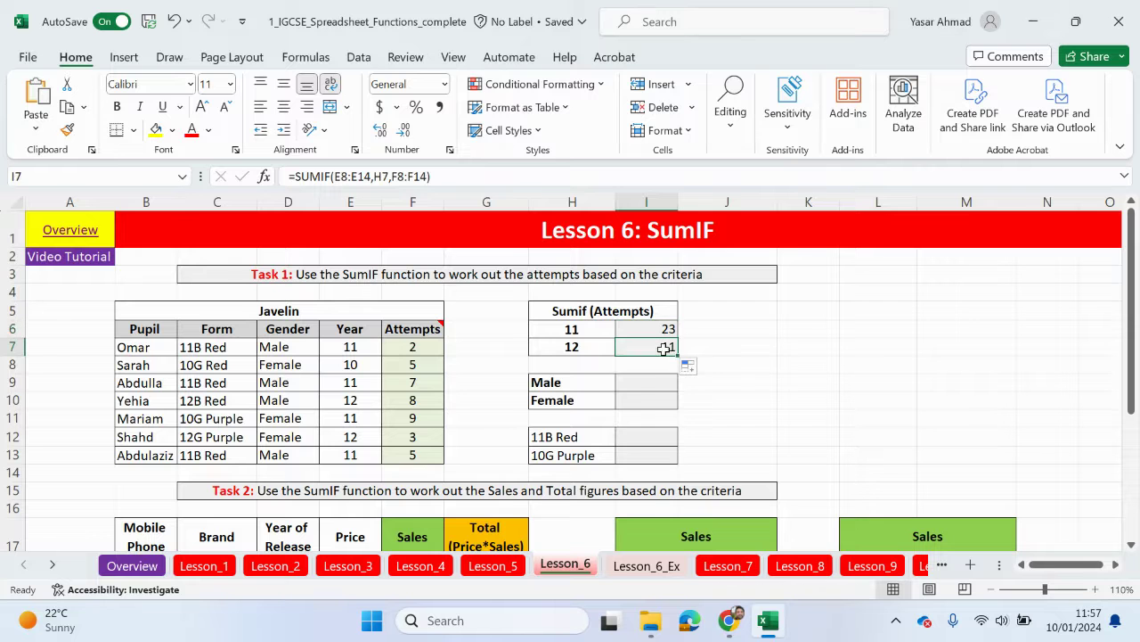
{"action": "double_click", "coordinate": [665, 349]}
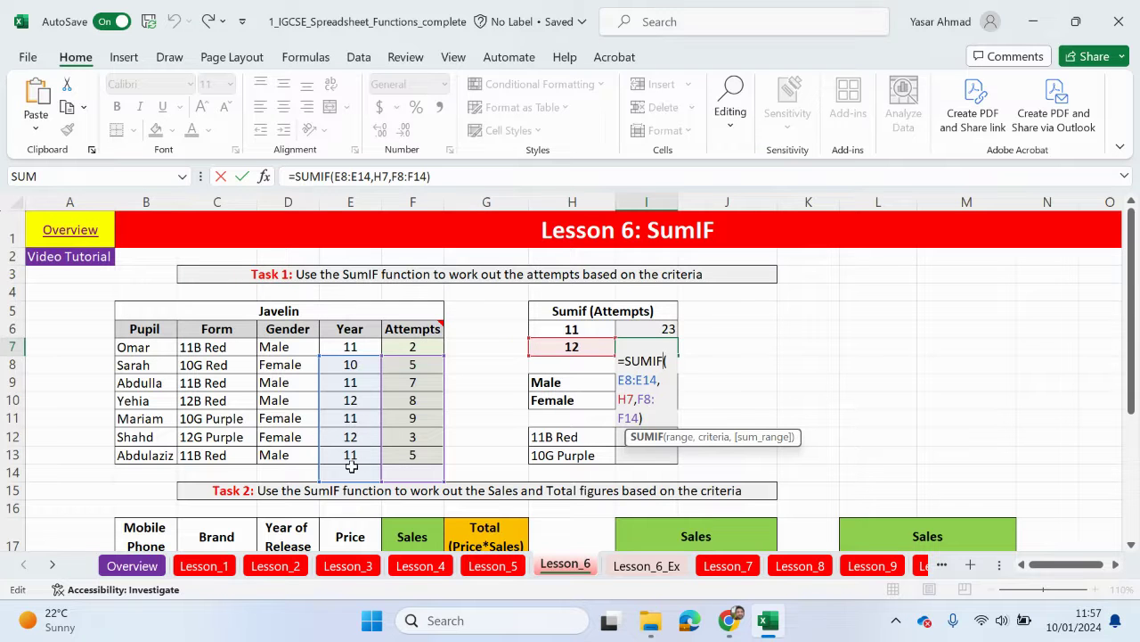
{"action": "key", "text": "Return"}
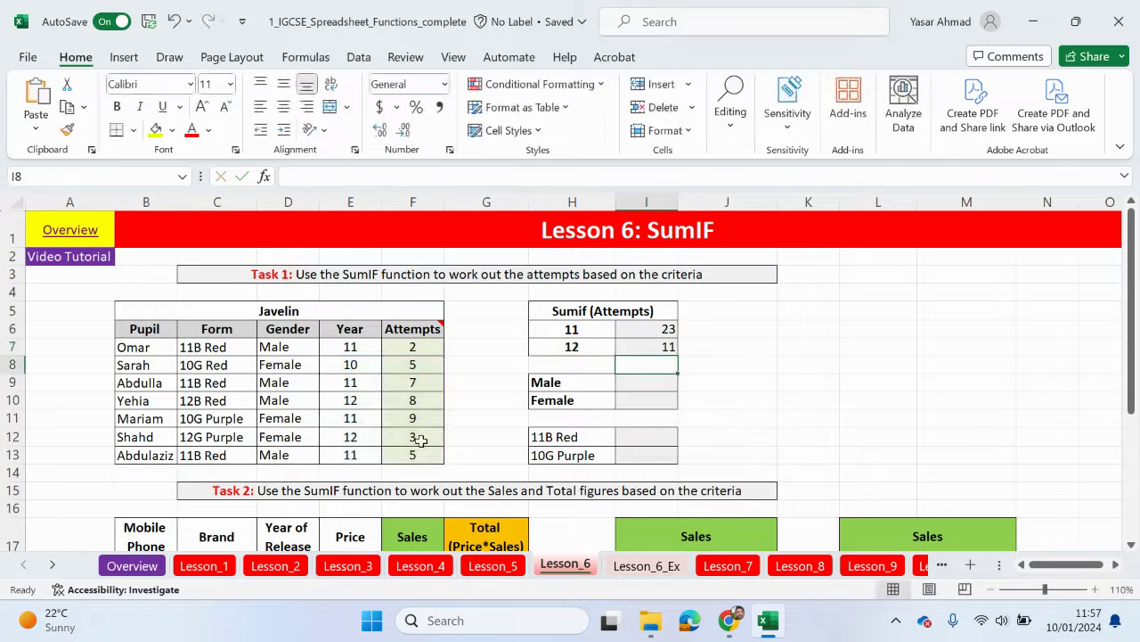
Make I6's ranges absolute: =SUMIF($E$7:$E$13,H6,$F$7:$F$13).
{"action": "double_click", "coordinate": [642, 330]}
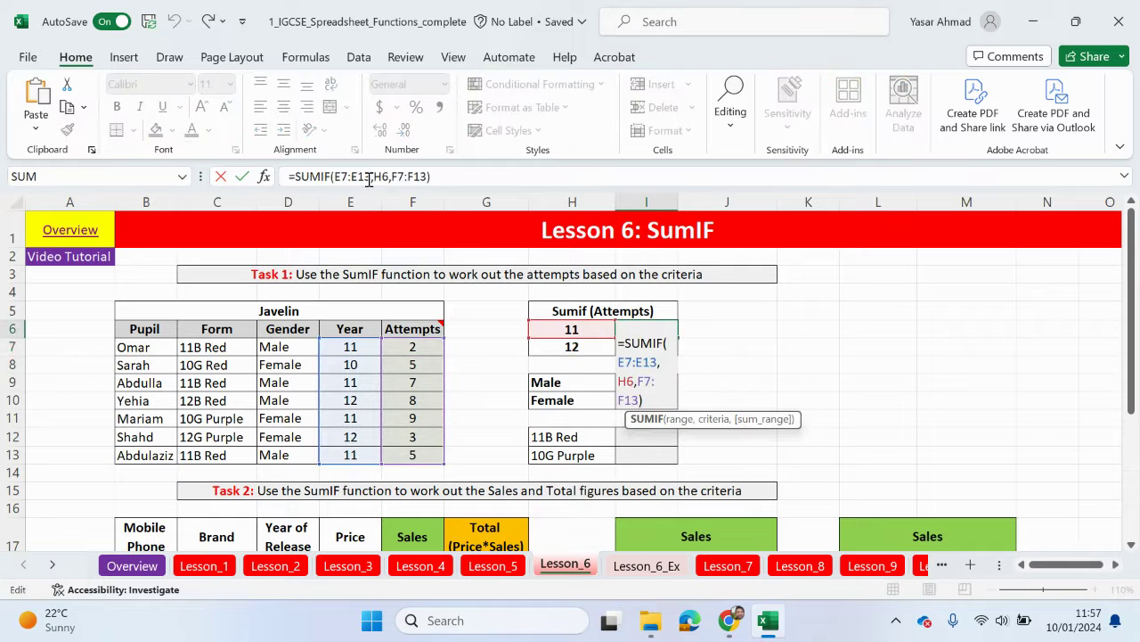
{"action": "left_click_drag", "start_coordinate": [372, 175], "coordinate": [342, 174]}
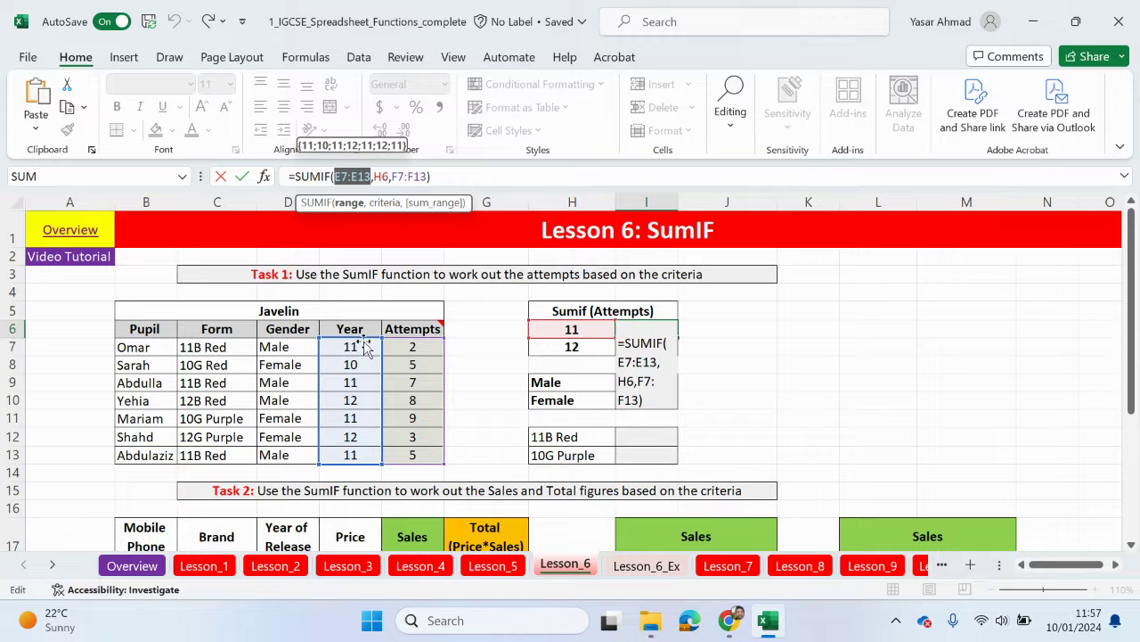
{"action": "key", "text": "F4"}
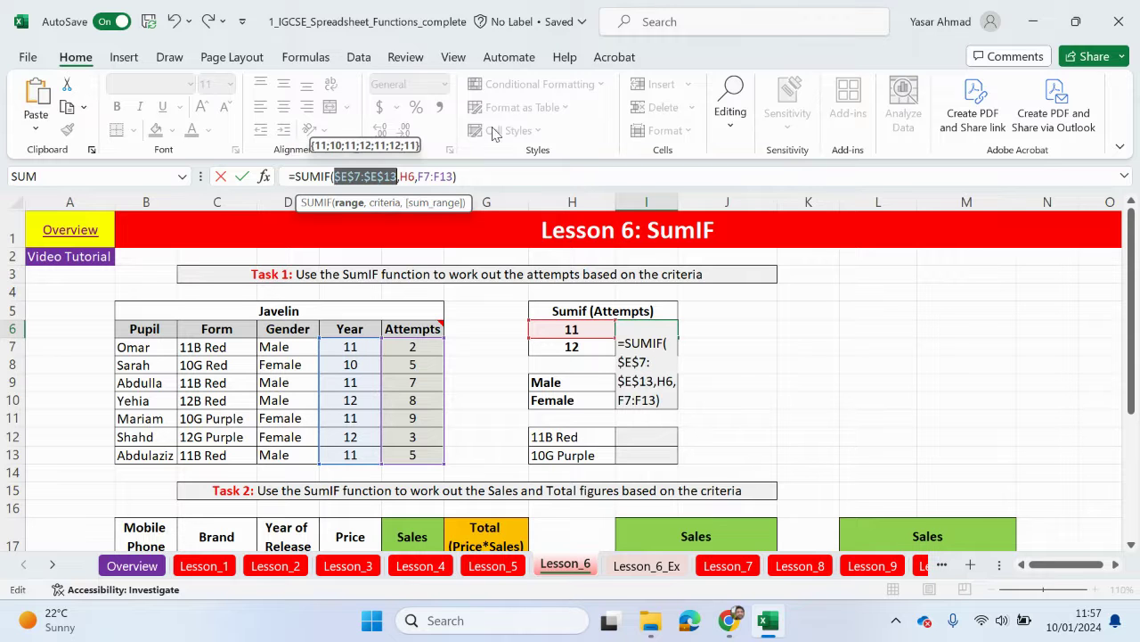
{"action": "left_click_drag", "start_coordinate": [420, 176], "coordinate": [465, 177]}
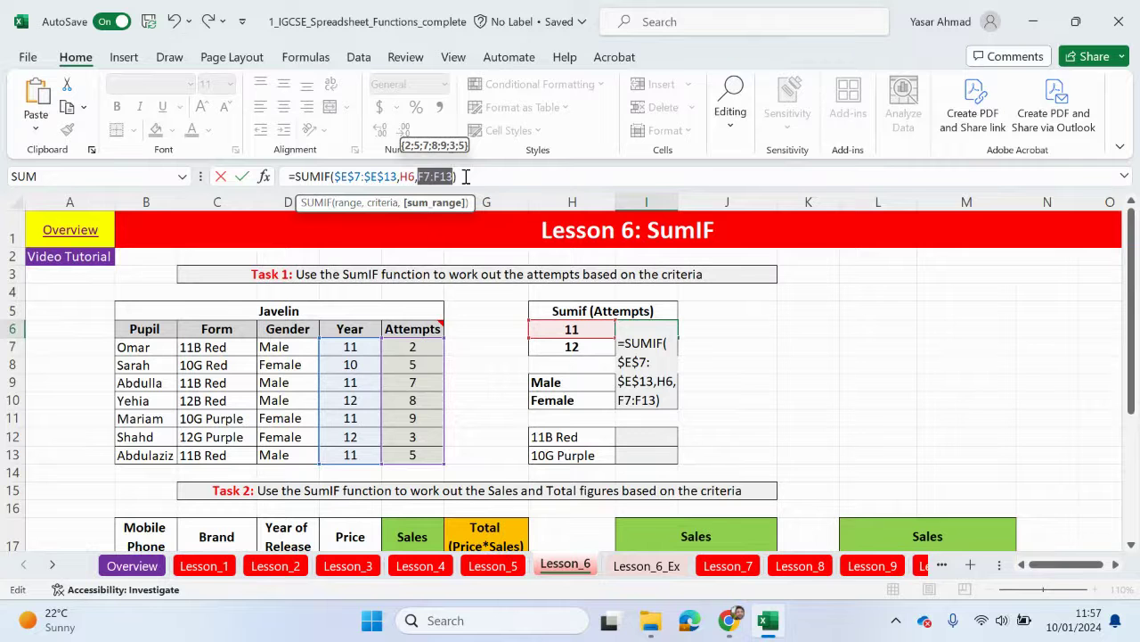
{"action": "key", "text": "F4"}
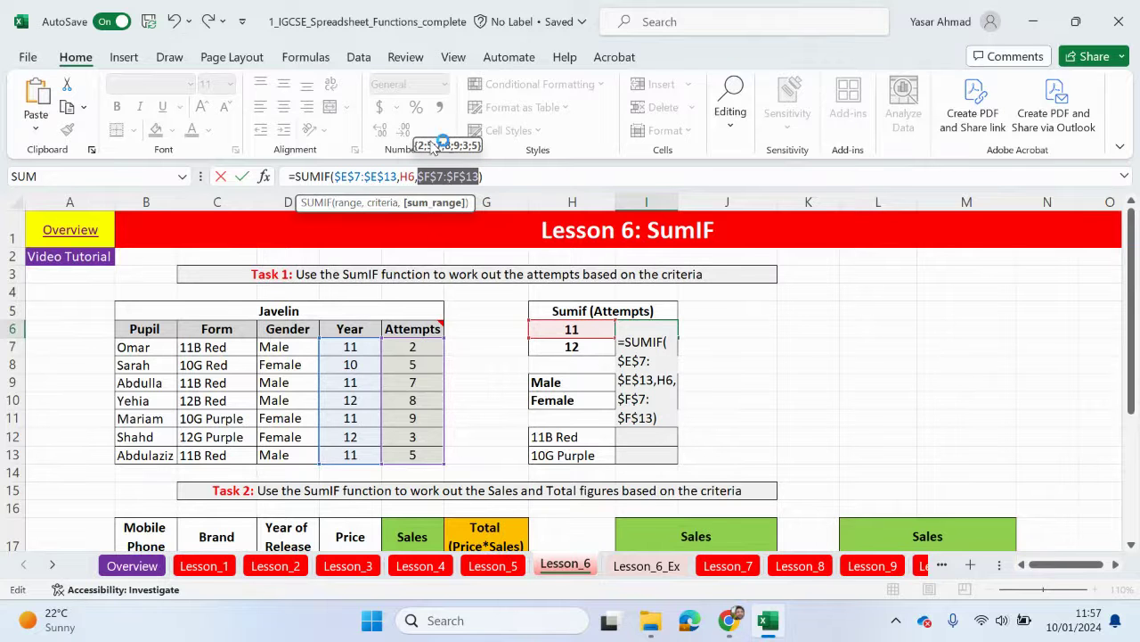
{"action": "left_click", "coordinate": [470, 177]}
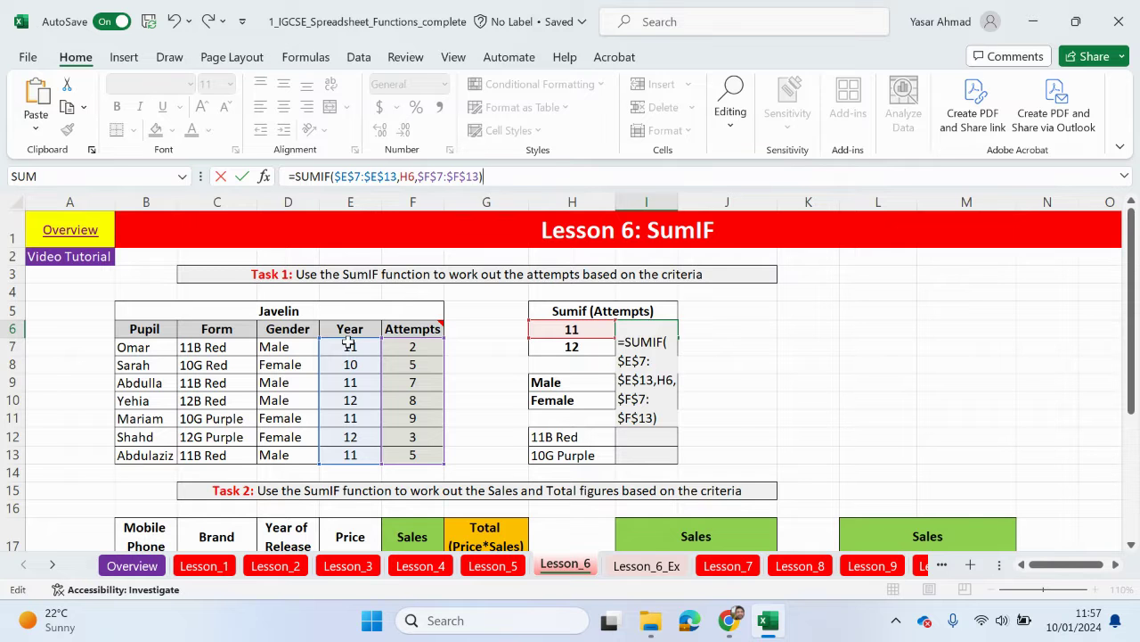
{"action": "key", "text": "Return"}
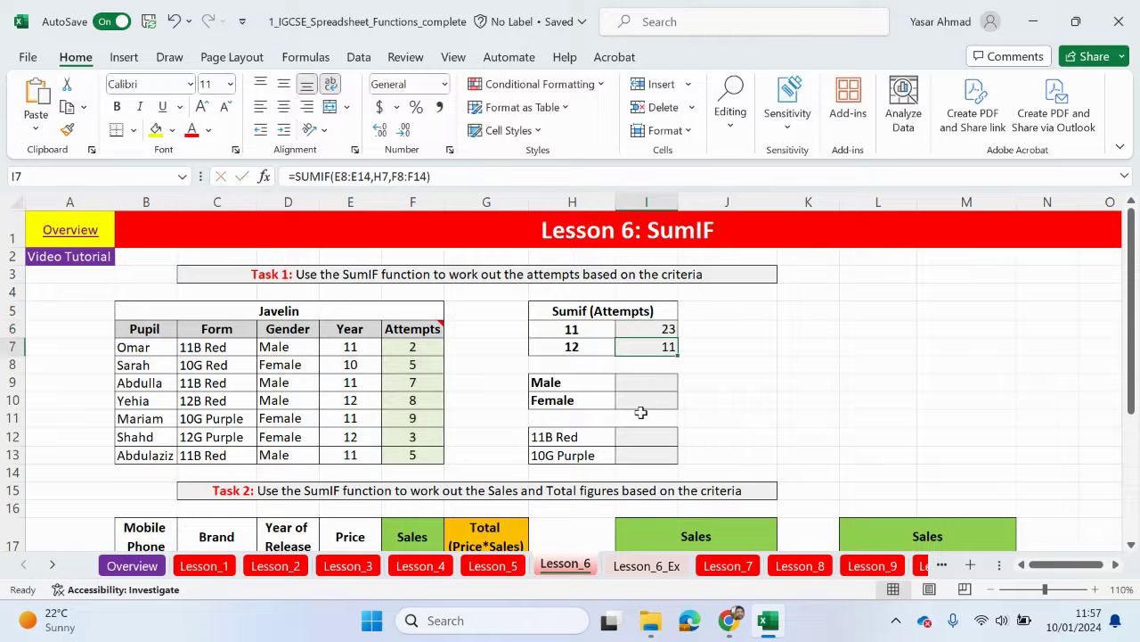
Refill the absolute Year 11 formula down to I7 and verify its ranges.
{"action": "left_click", "coordinate": [673, 334]}
{"action": "left_click_drag", "start_coordinate": [676, 337], "coordinate": [676, 354]}
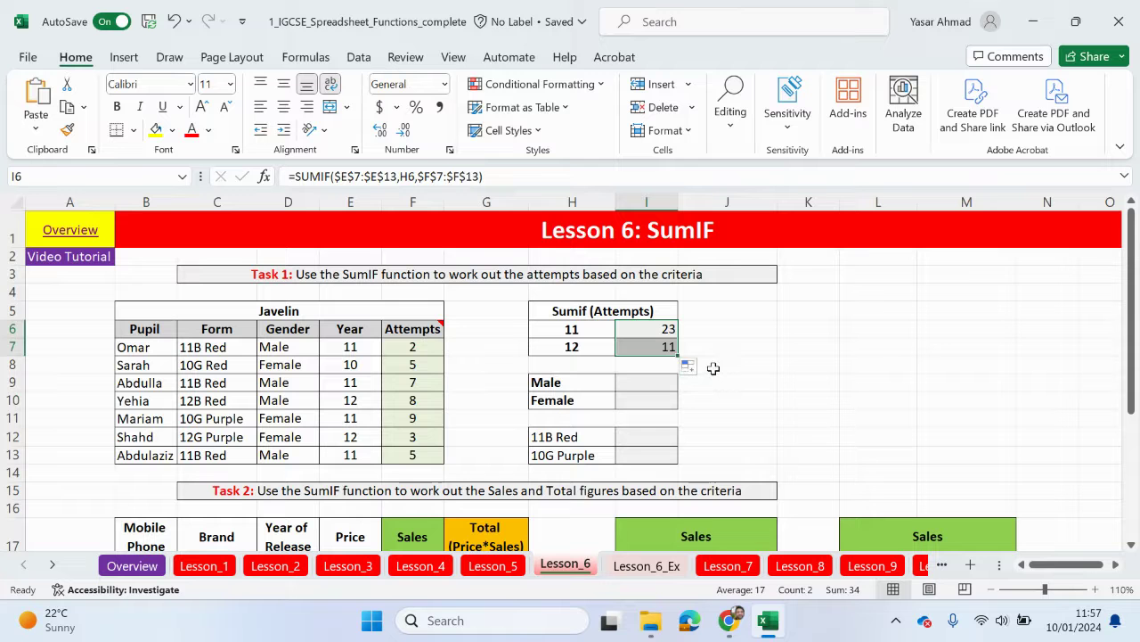
{"action": "double_click", "coordinate": [668, 348]}
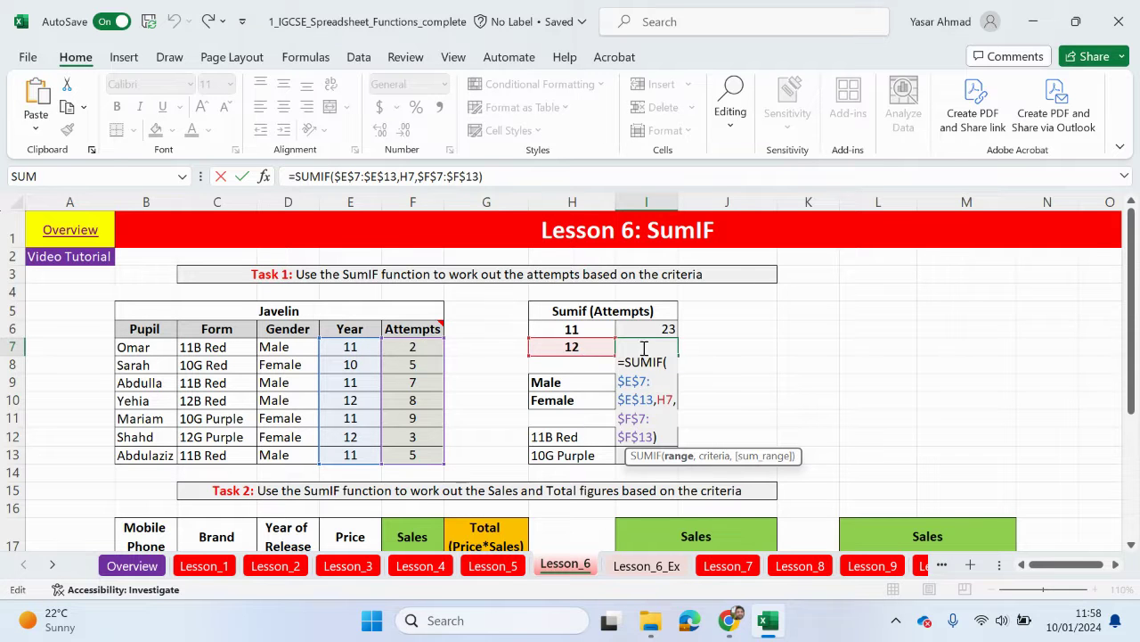
{"action": "key", "text": "Return"}
Start the Male total SUMIF in I9 with the absolute Gender range $D$7:$D$13.
{"action": "left_click", "coordinate": [651, 386]}
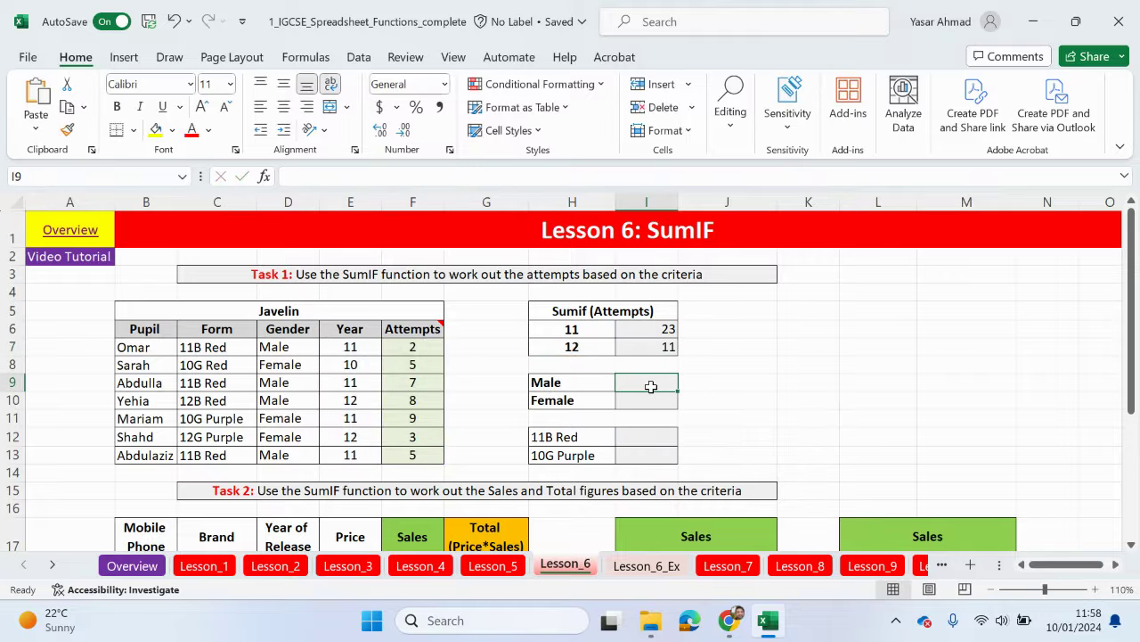
{"action": "type", "text": "="}
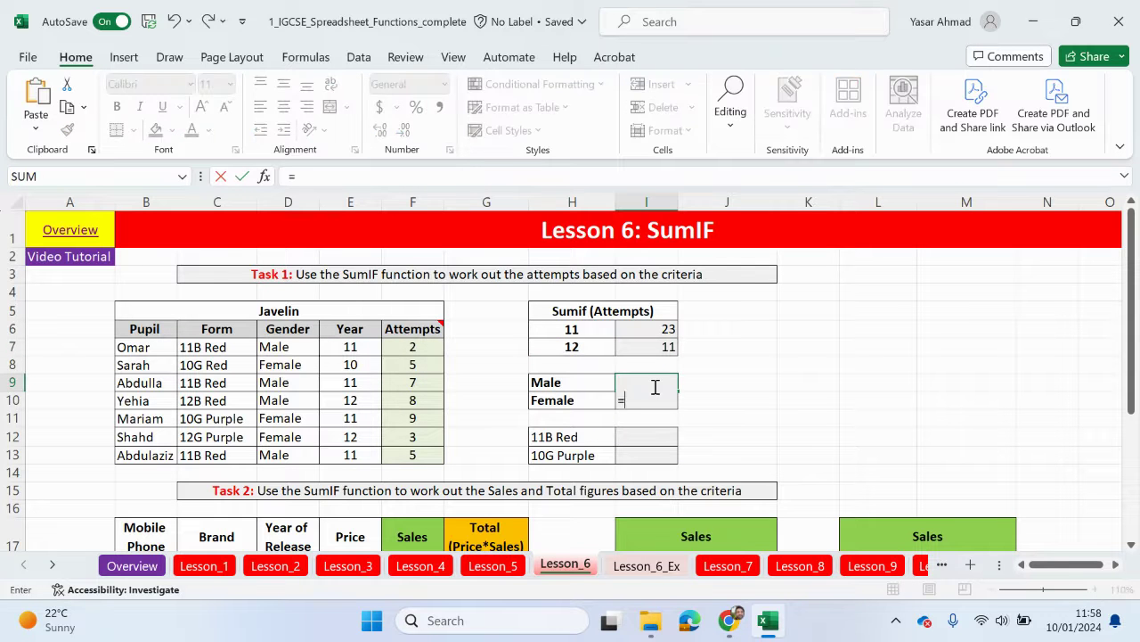
{"action": "key", "text": "Escape"}
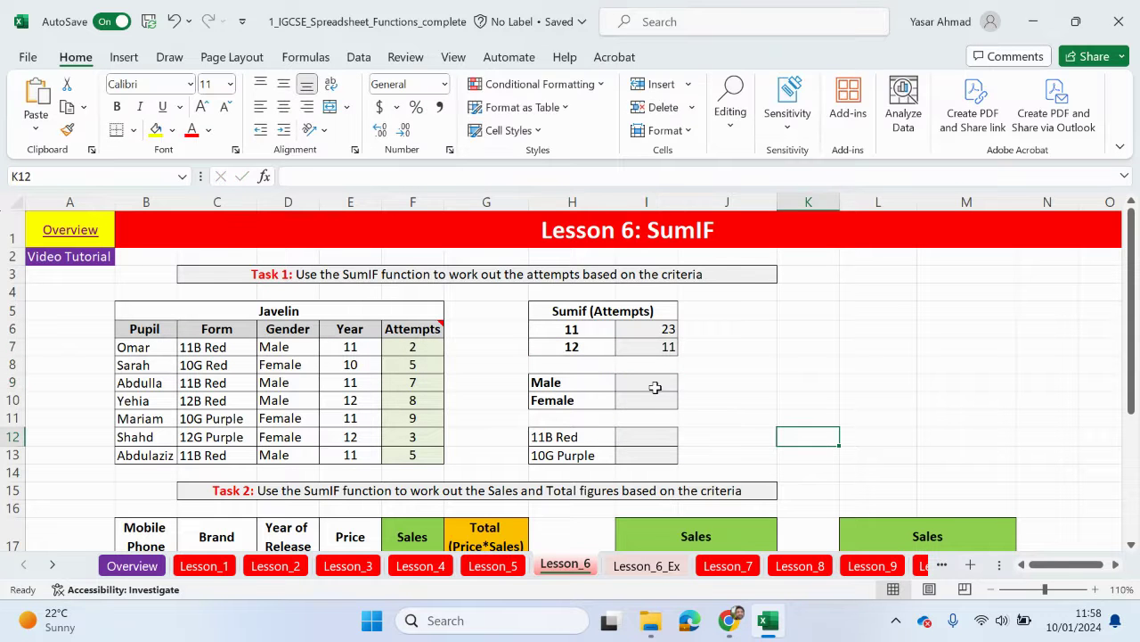
{"action": "left_click", "coordinate": [411, 181]}
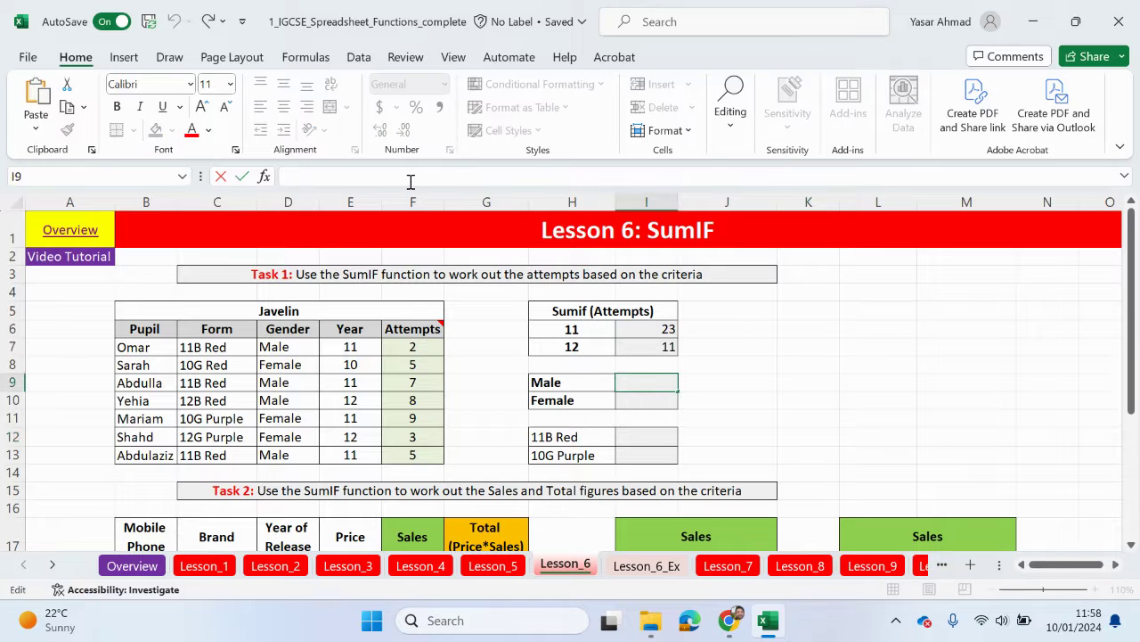
{"action": "type", "text": "=sumi"}
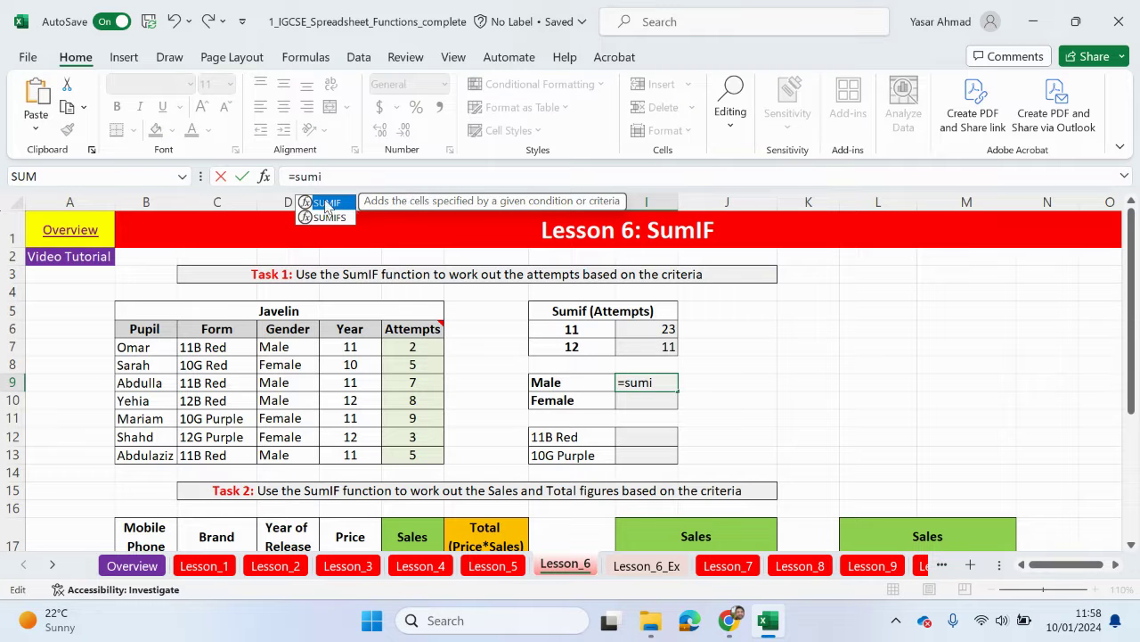
{"action": "double_click", "coordinate": [326, 204]}
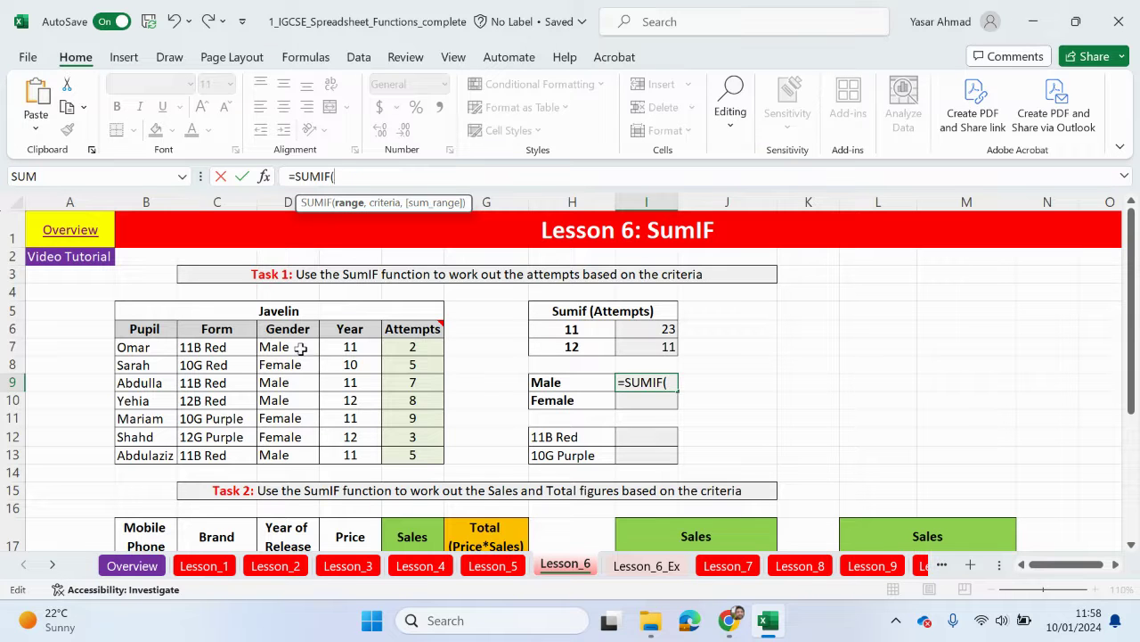
{"action": "left_click_drag", "start_coordinate": [301, 348], "coordinate": [303, 454]}
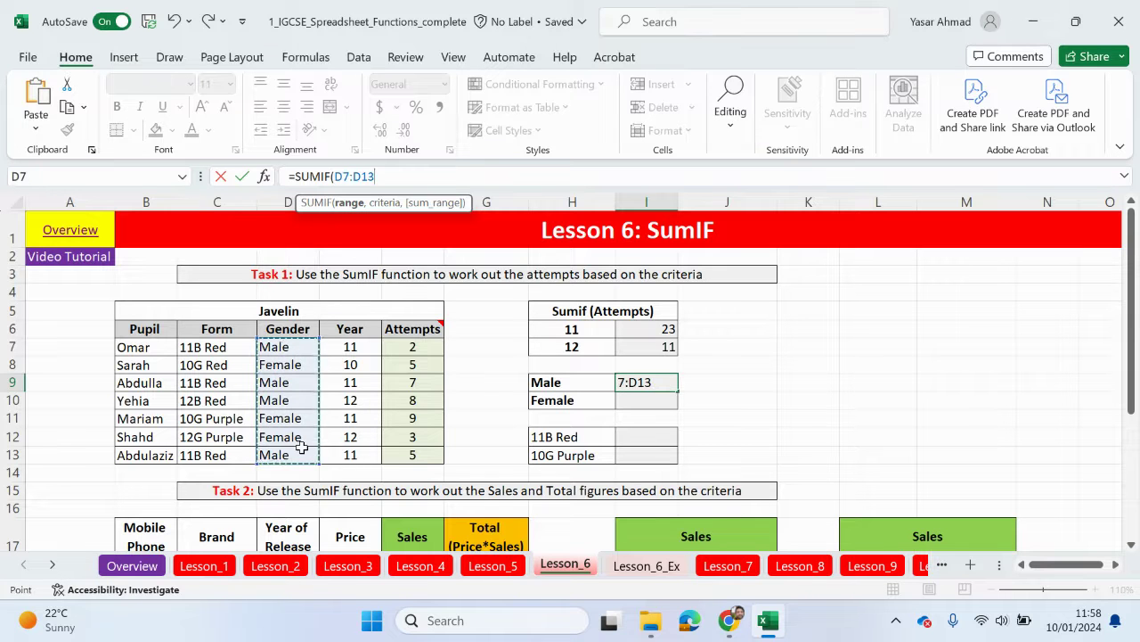
{"action": "key", "text": "F4"}
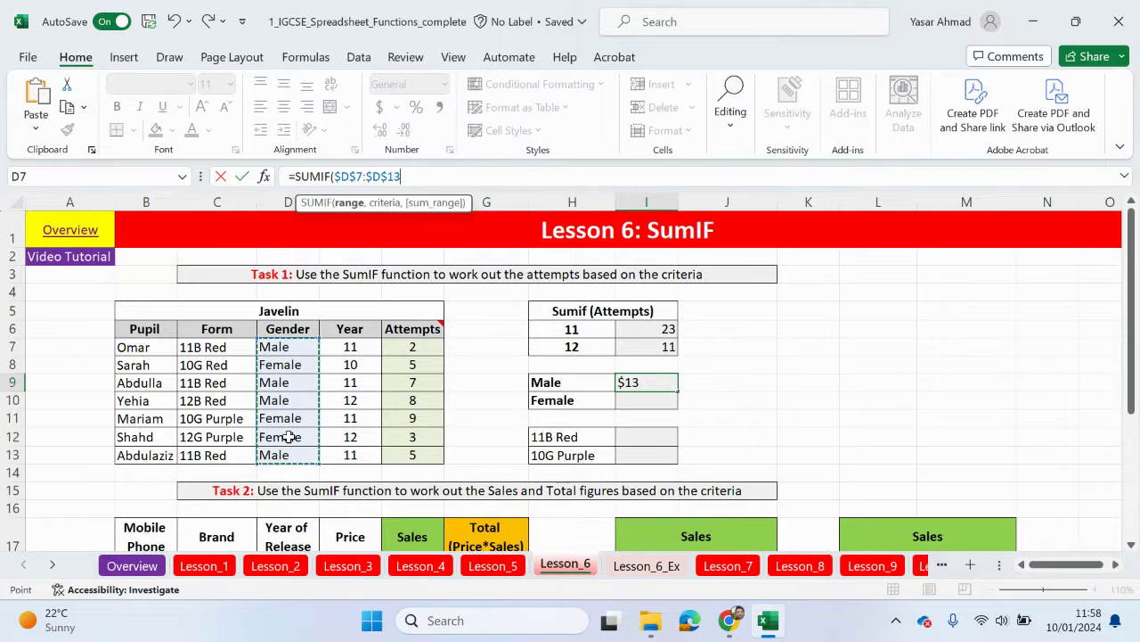
{"action": "type", "text": ","}
Finish with criteria H9 and sum range $F$7:$F$13, giving 22, and fill down to I10.
{"action": "left_click", "coordinate": [584, 383]}
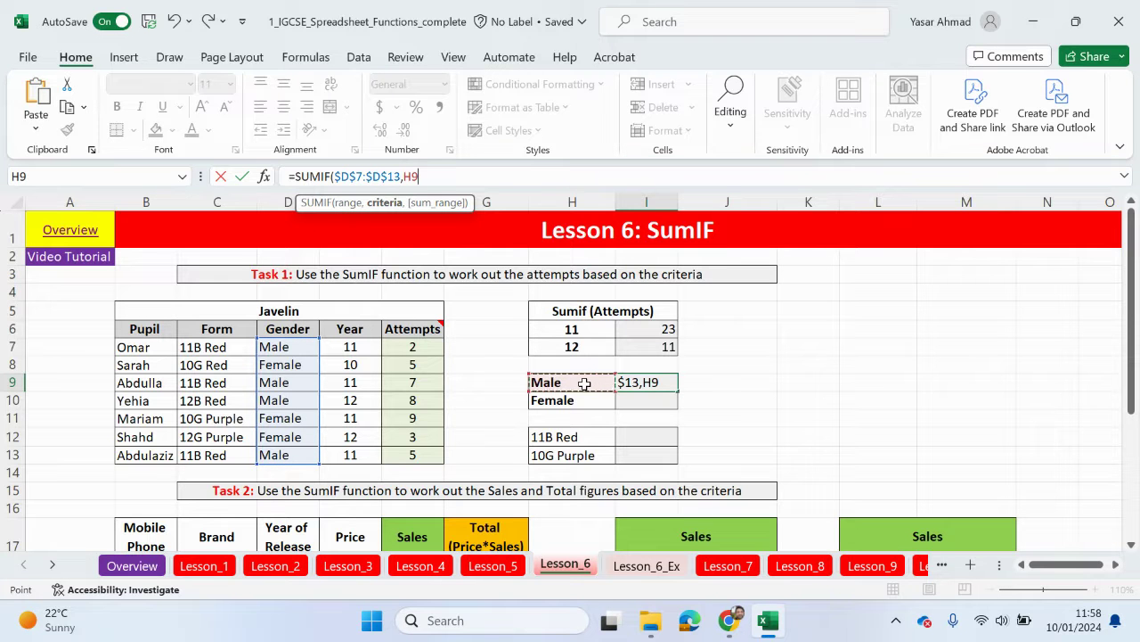
{"action": "type", "text": ","}
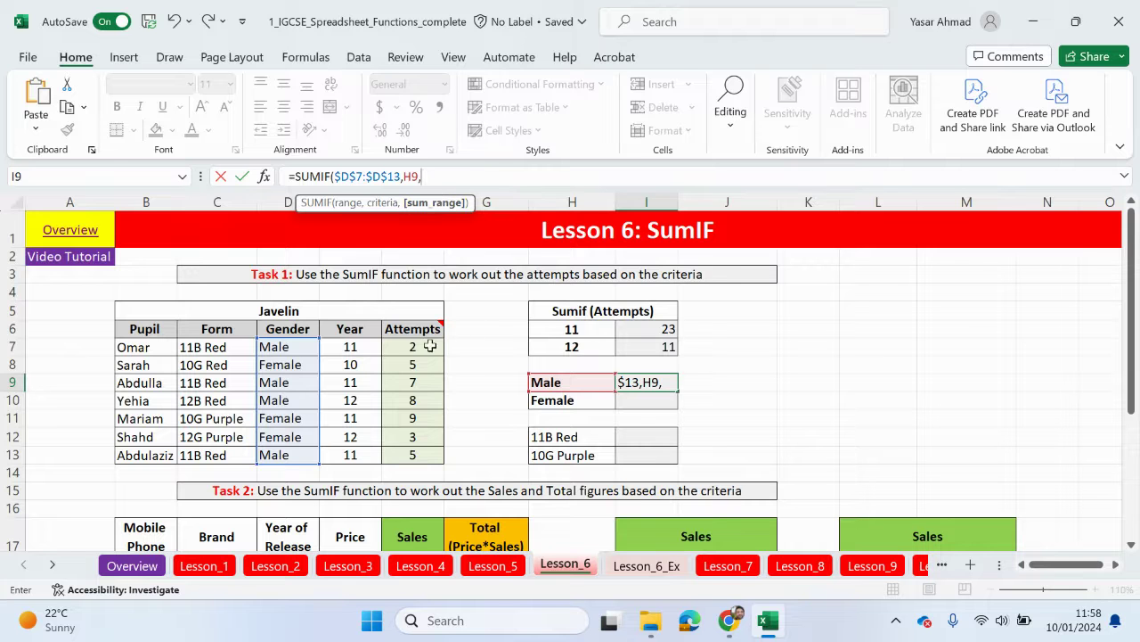
{"action": "left_click_drag", "start_coordinate": [429, 347], "coordinate": [425, 446]}
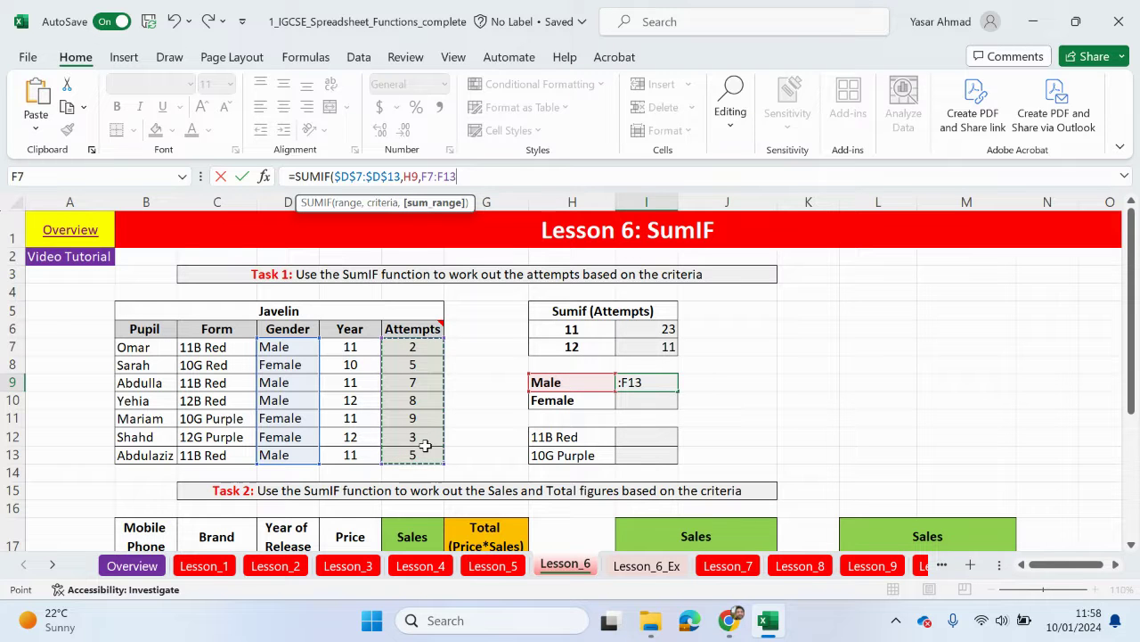
{"action": "key", "text": "F4"}
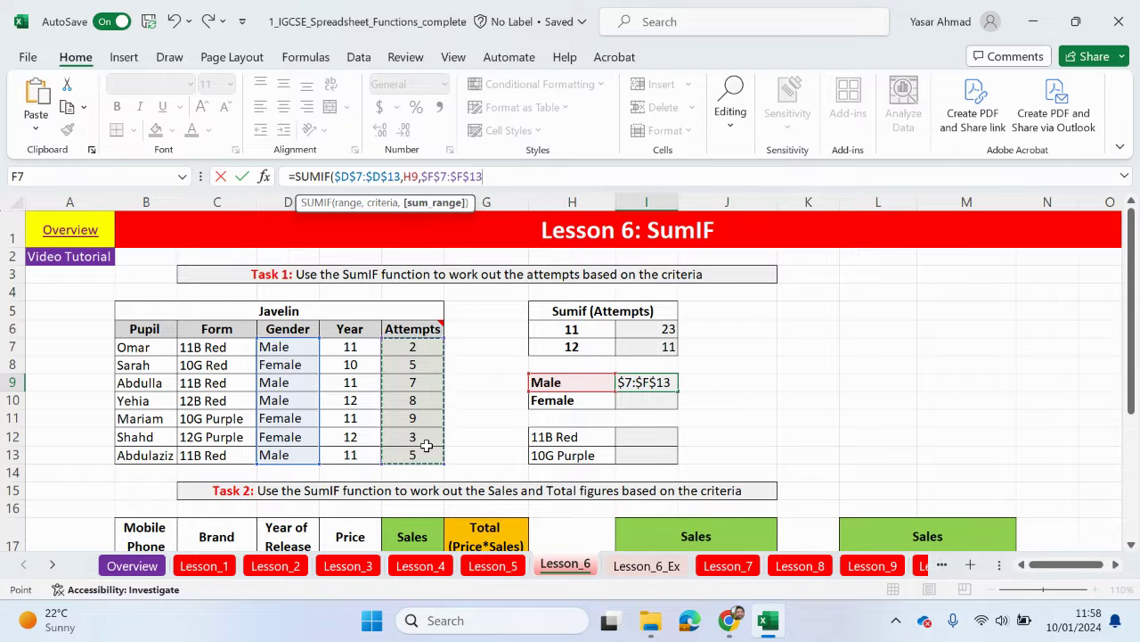
{"action": "type", "text": ")"}
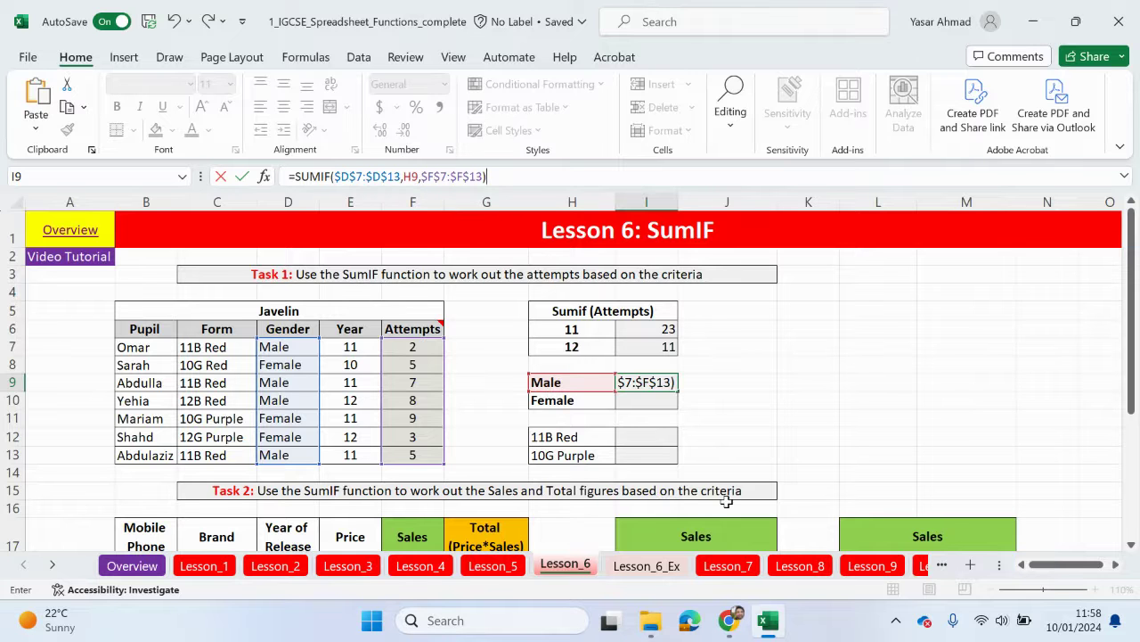
{"action": "key", "text": "Return"}
{"action": "left_click", "coordinate": [673, 383]}
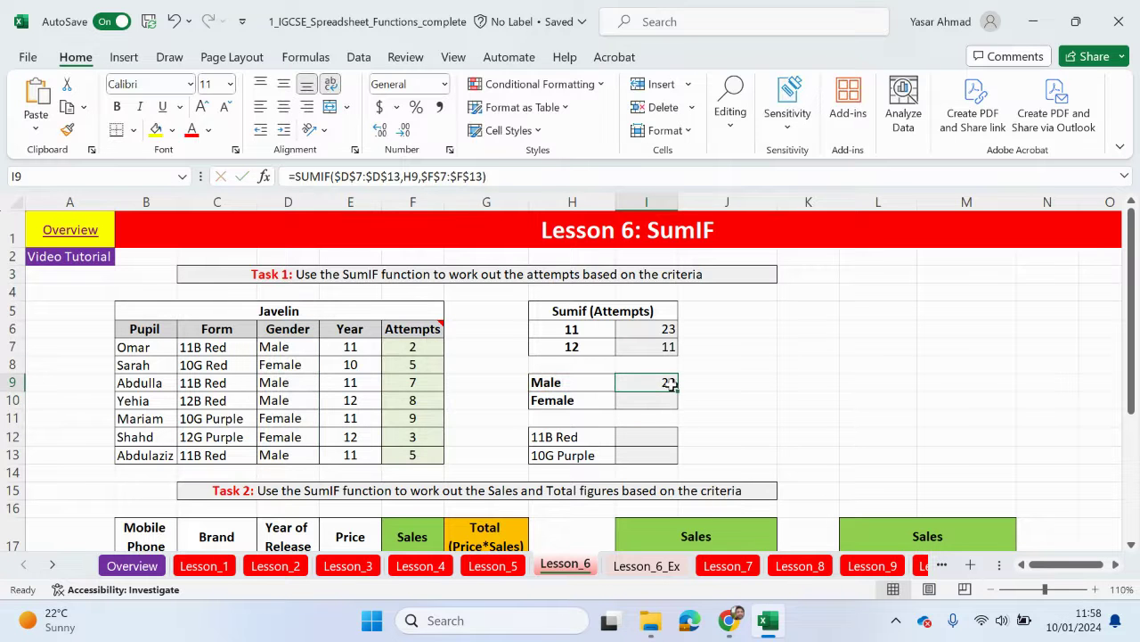
{"action": "left_click_drag", "start_coordinate": [676, 390], "coordinate": [679, 407]}
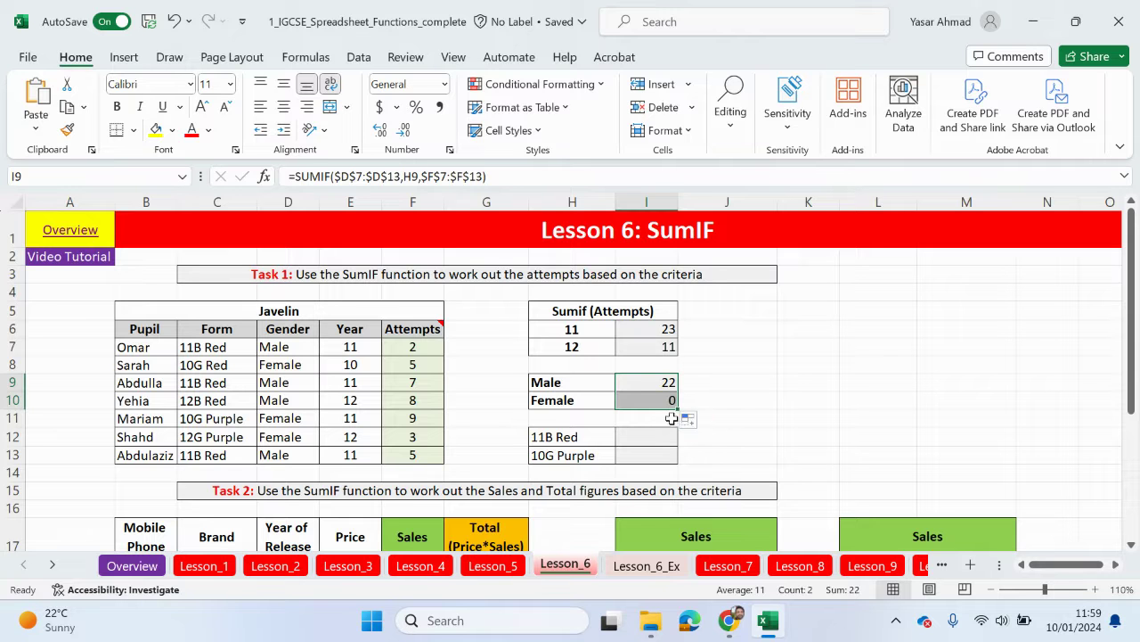
Correct the Female label in H10 so its total becomes 17, then check attempts and H12/H13 labels.
{"action": "double_click", "coordinate": [578, 399]}
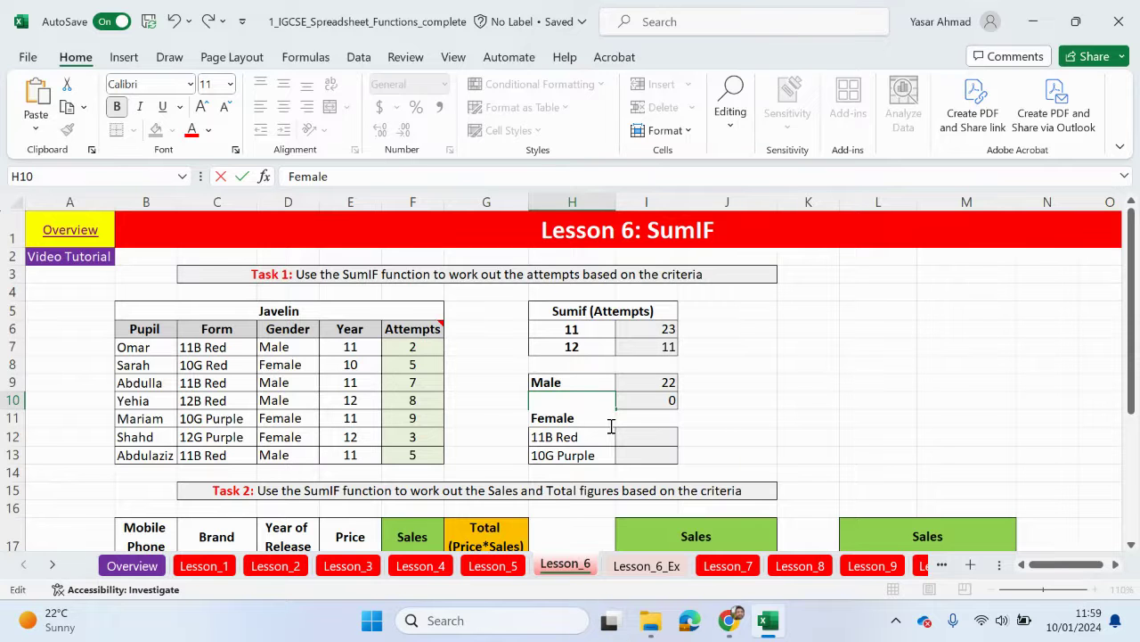
{"action": "key", "text": "Return"}
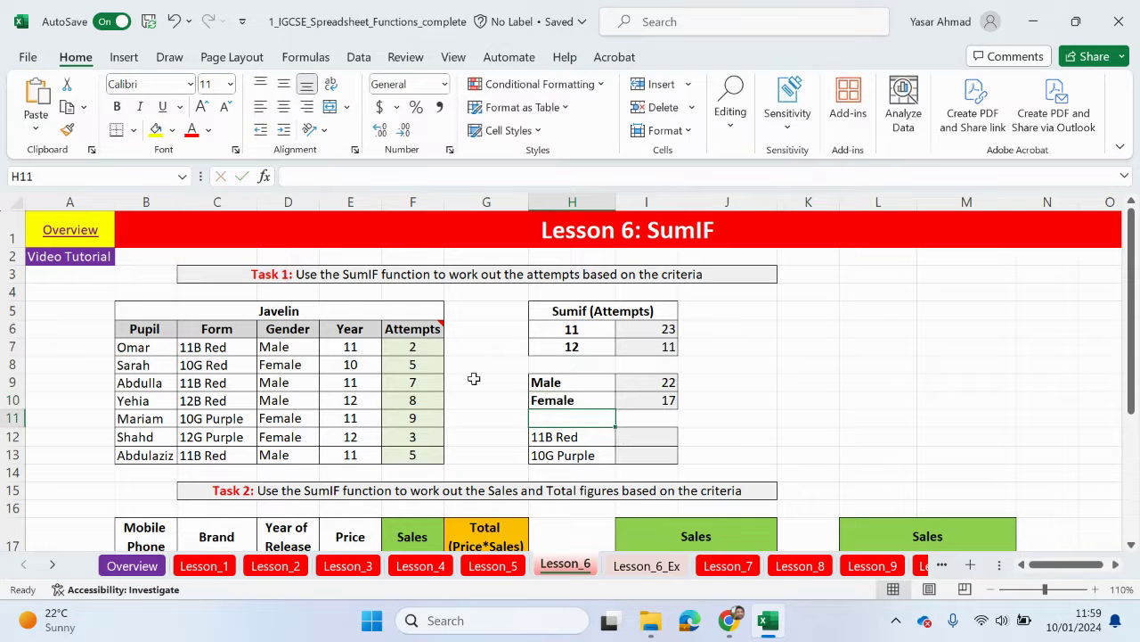
{"action": "left_click", "coordinate": [416, 365]}
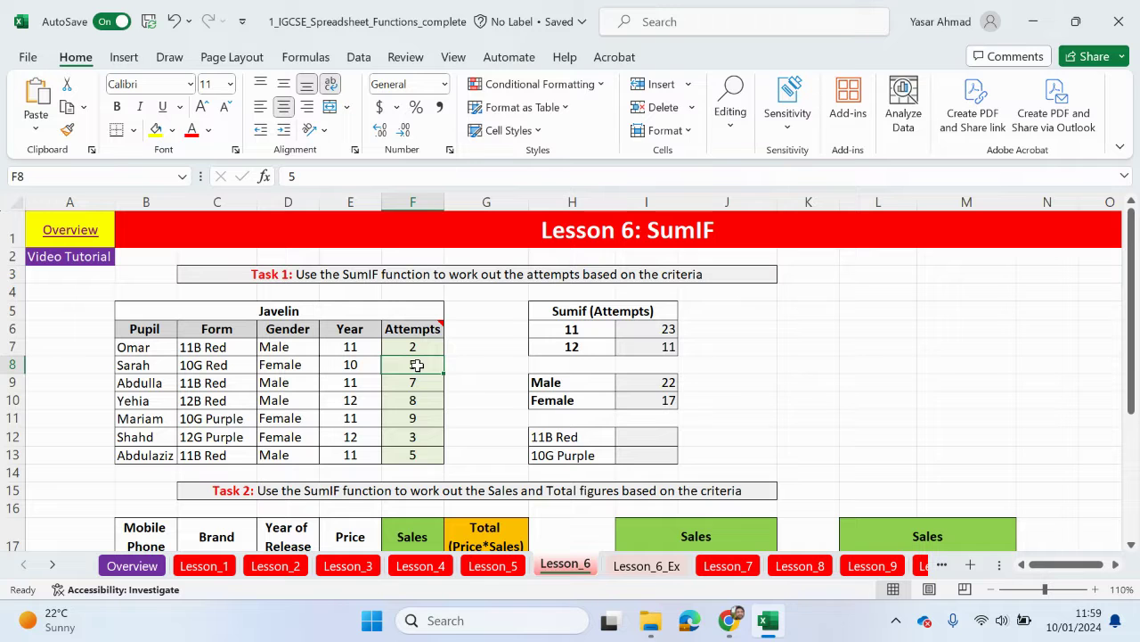
{"action": "left_click", "coordinate": [425, 419]}
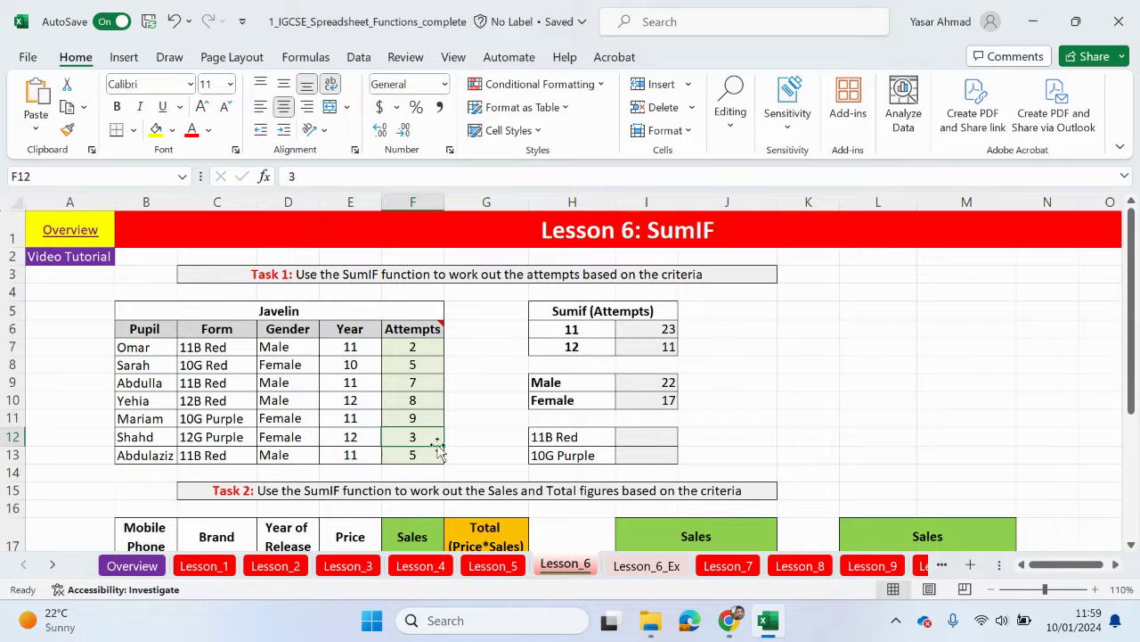
{"action": "double_click", "coordinate": [601, 437]}
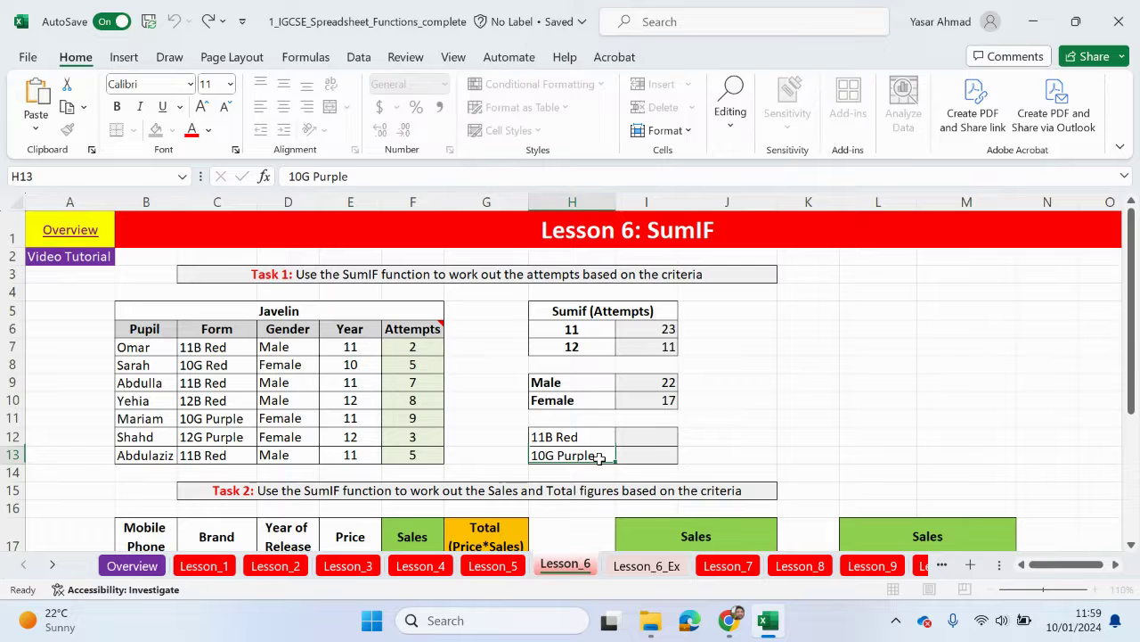
{"action": "double_click", "coordinate": [600, 457]}
{"action": "left_click", "coordinate": [657, 431]}
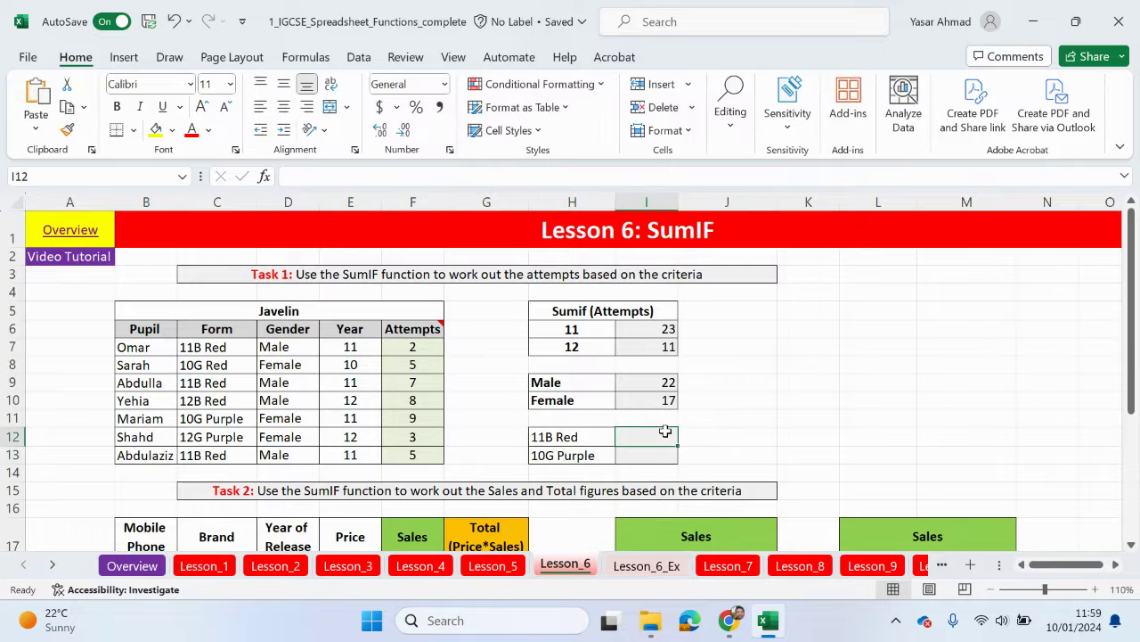
Enter =SUMIF($C$7:$C$13,H12,$F$7:$F$13) in I12 to total 11B Red attempts.
{"action": "scroll", "coordinate": [665, 432], "scroll_direction": "down", "scroll_amount": 1}
{"action": "scroll", "coordinate": [742, 444], "scroll_direction": "up", "scroll_amount": 1}
{"action": "type", "text": "=cou"}
{"action": "key", "text": "BackSpace"}
{"action": "key", "text": "BackSpace"}
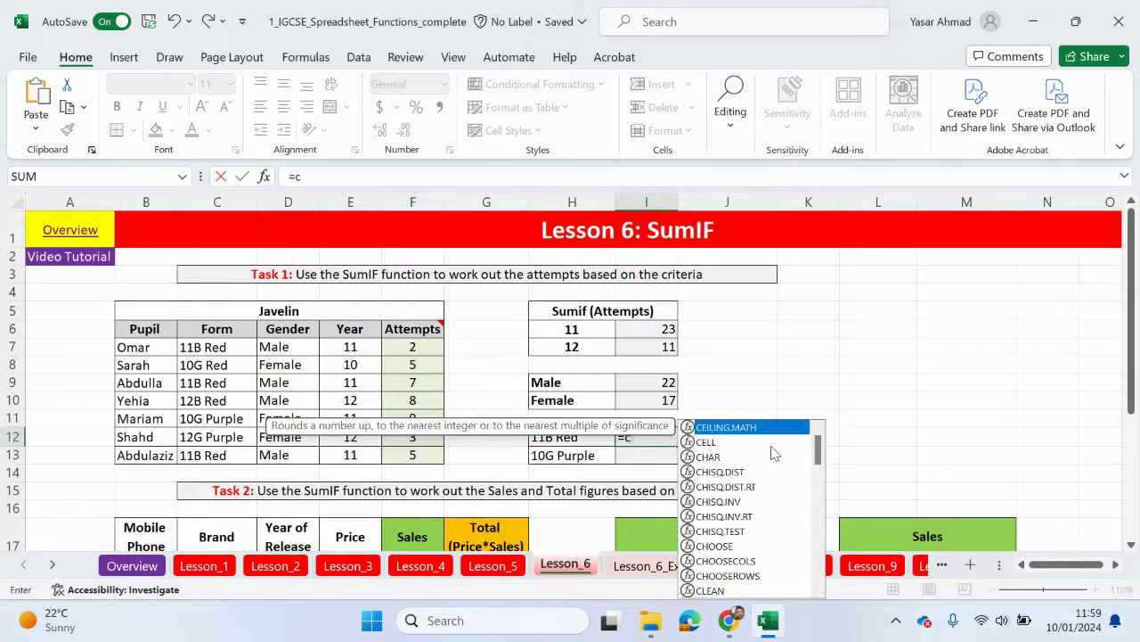
{"action": "key", "text": "BackSpace"}
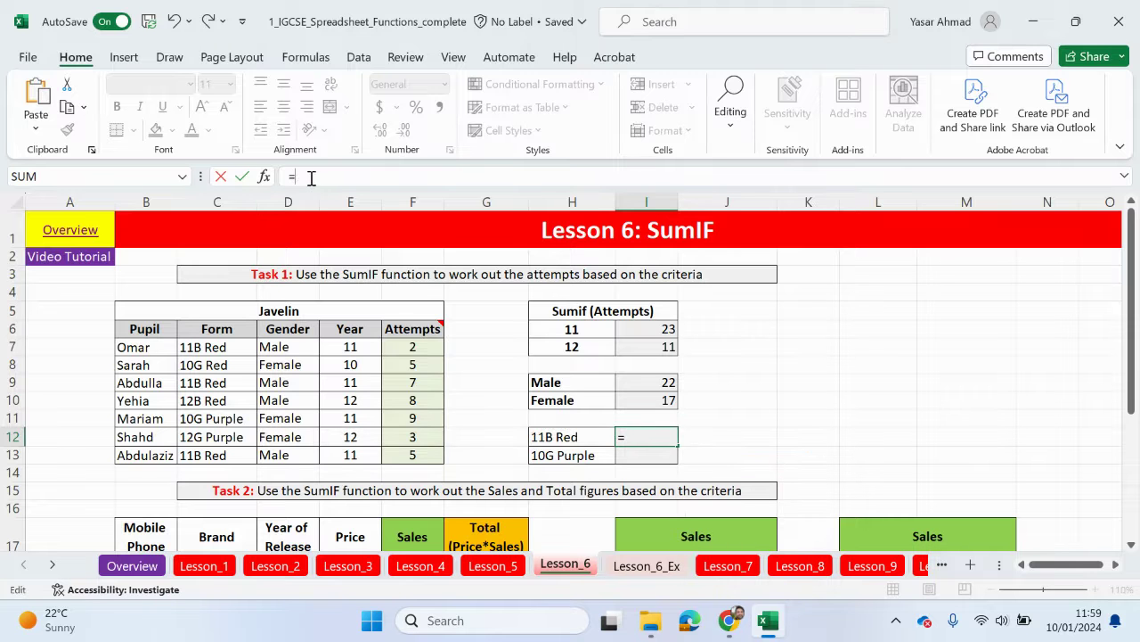
{"action": "type", "text": "sum"}
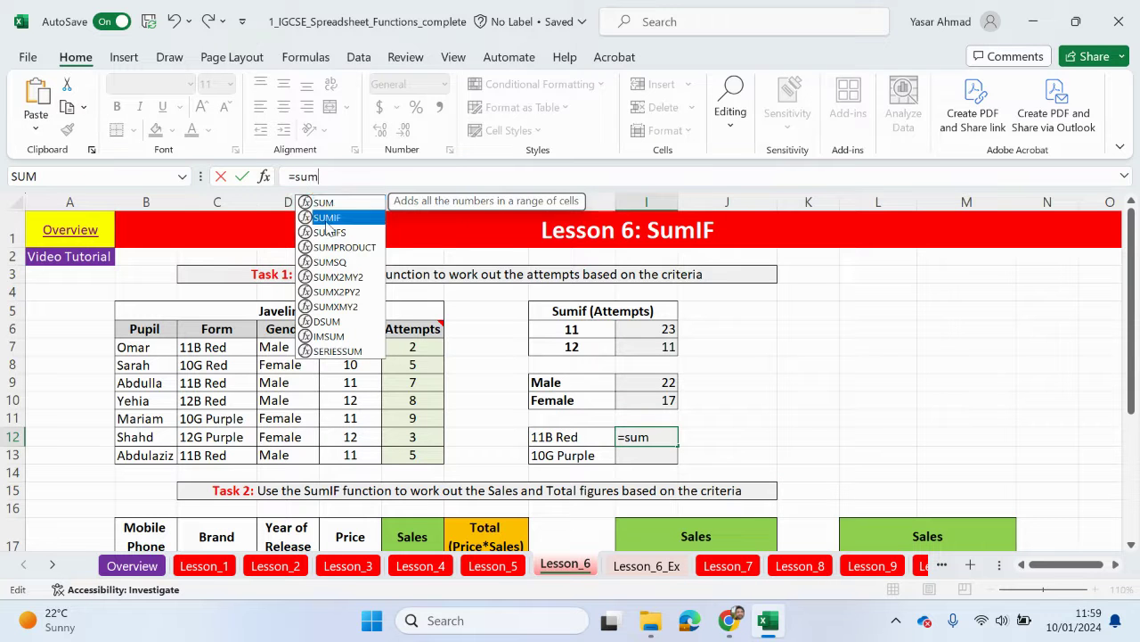
{"action": "double_click", "coordinate": [326, 219]}
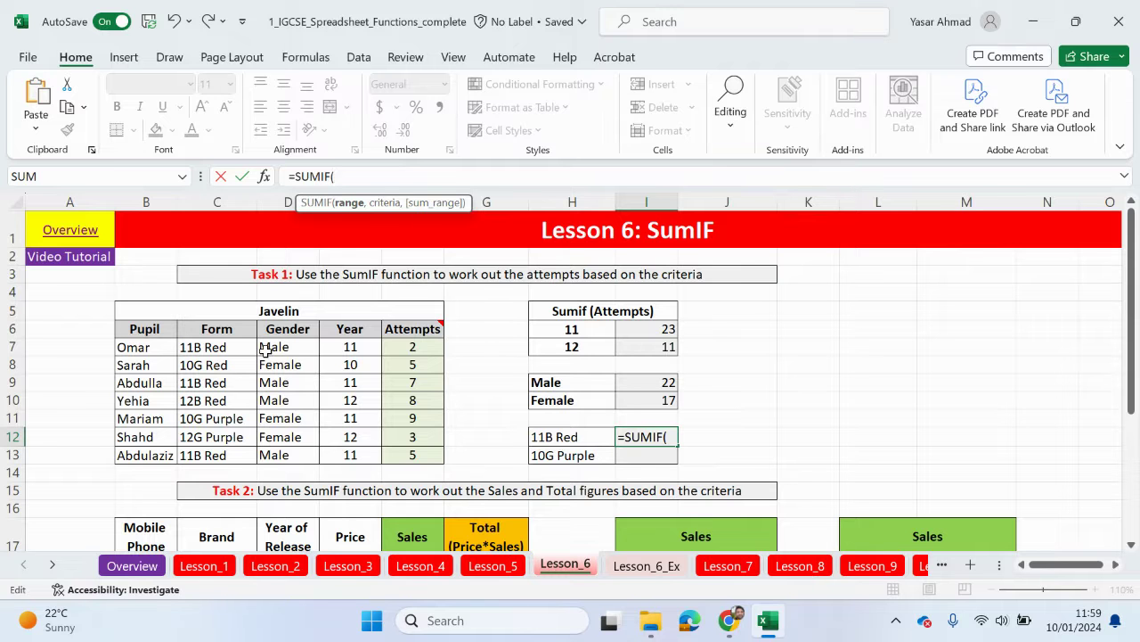
{"action": "left_click_drag", "start_coordinate": [210, 349], "coordinate": [234, 456]}
{"action": "key", "text": "F4"}
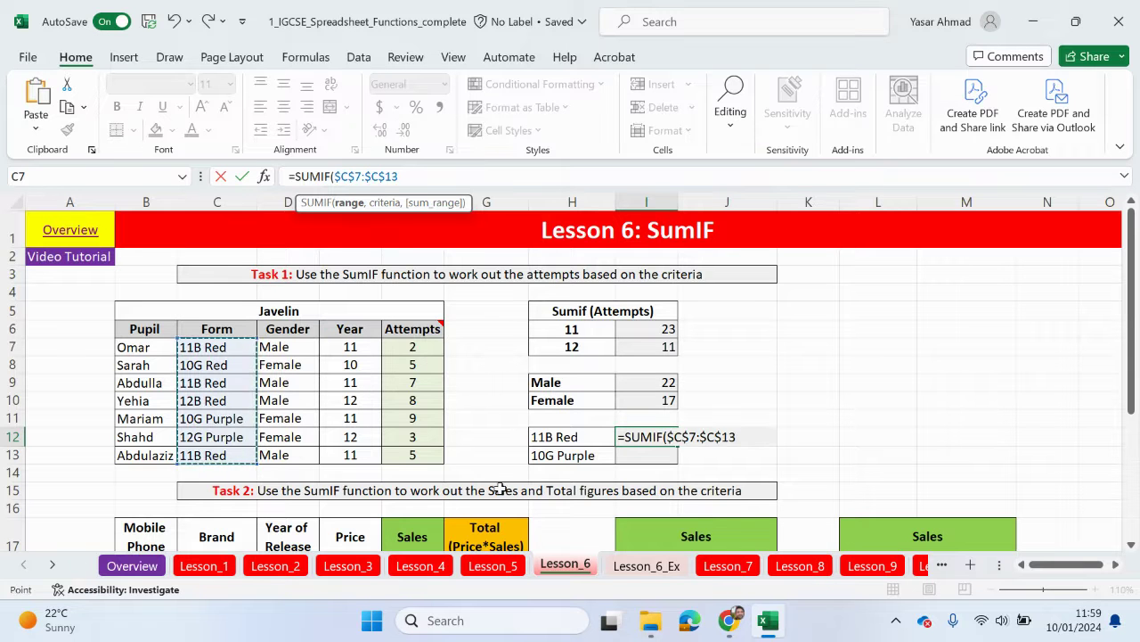
{"action": "type", "text": ","}
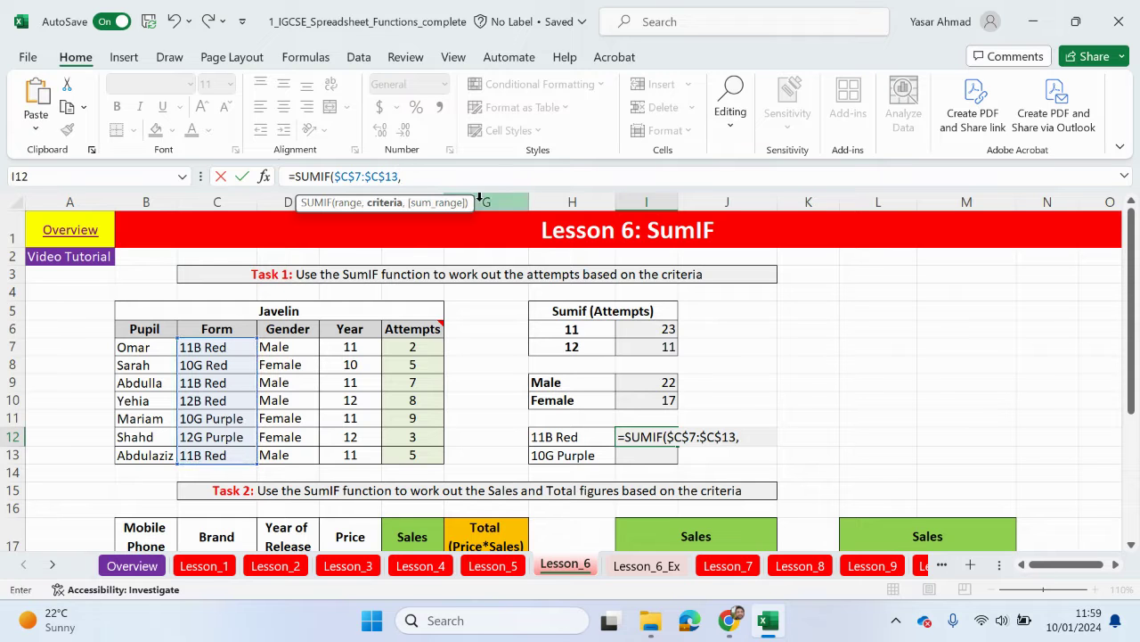
{"action": "left_click", "coordinate": [549, 435]}
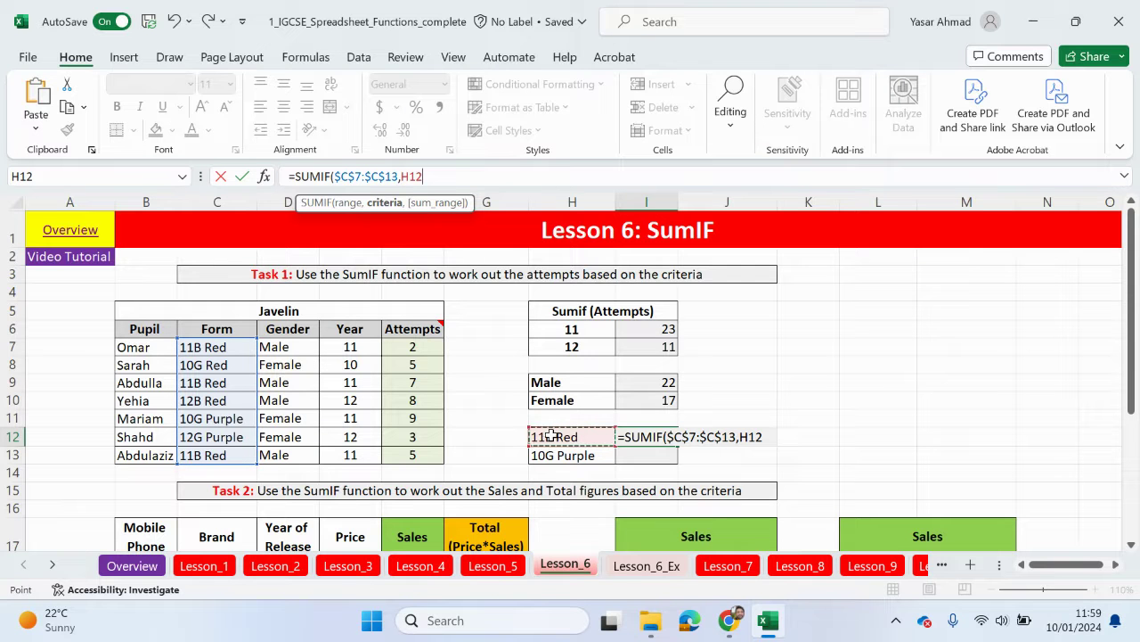
{"action": "type", "text": ","}
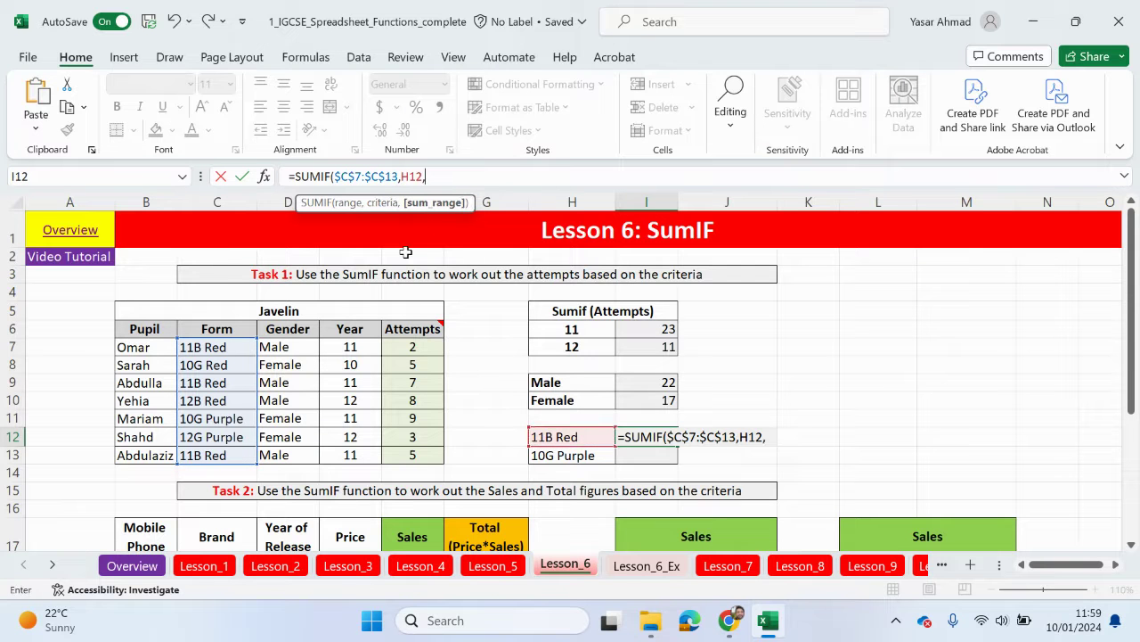
{"action": "left_click_drag", "start_coordinate": [403, 347], "coordinate": [415, 452]}
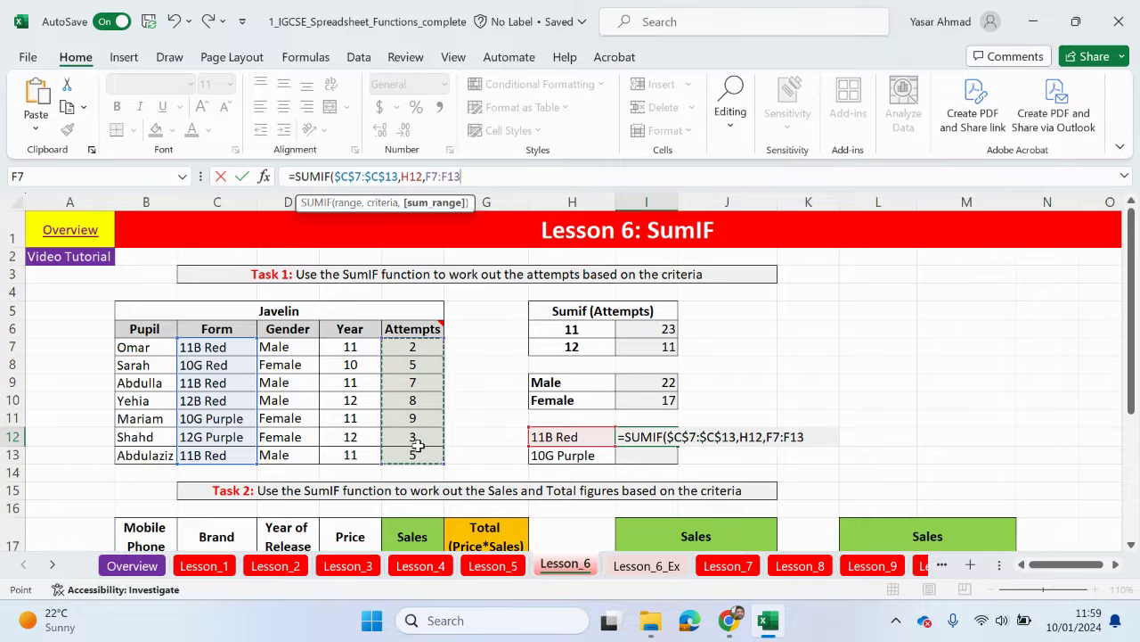
{"action": "key", "text": "F4"}
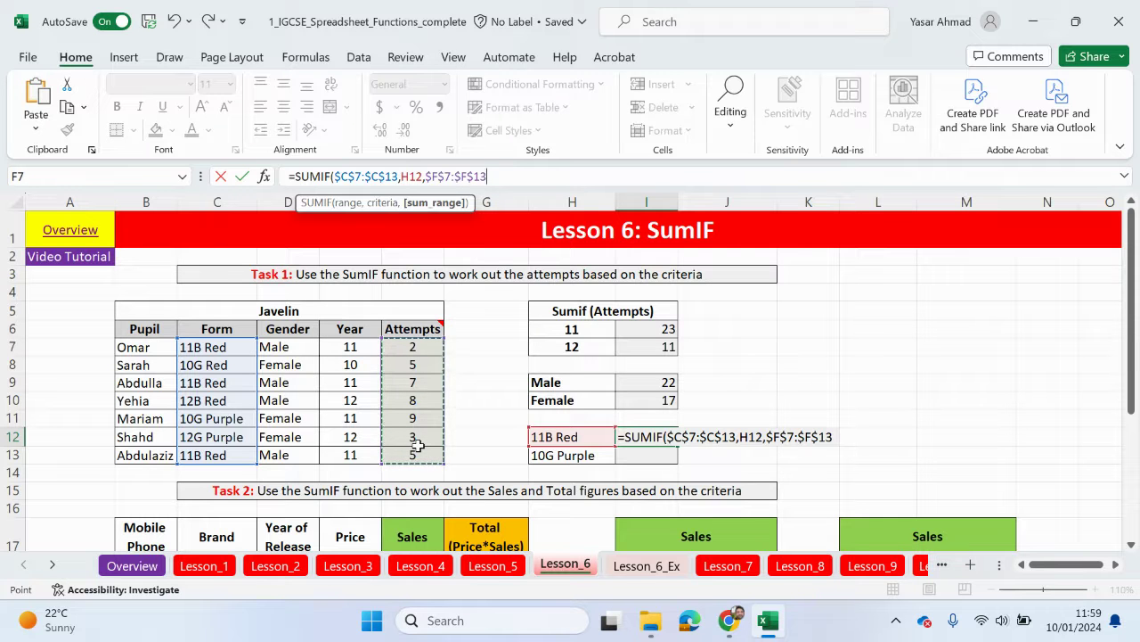
{"action": "type", "text": ")"}
{"action": "key", "text": "Return"}
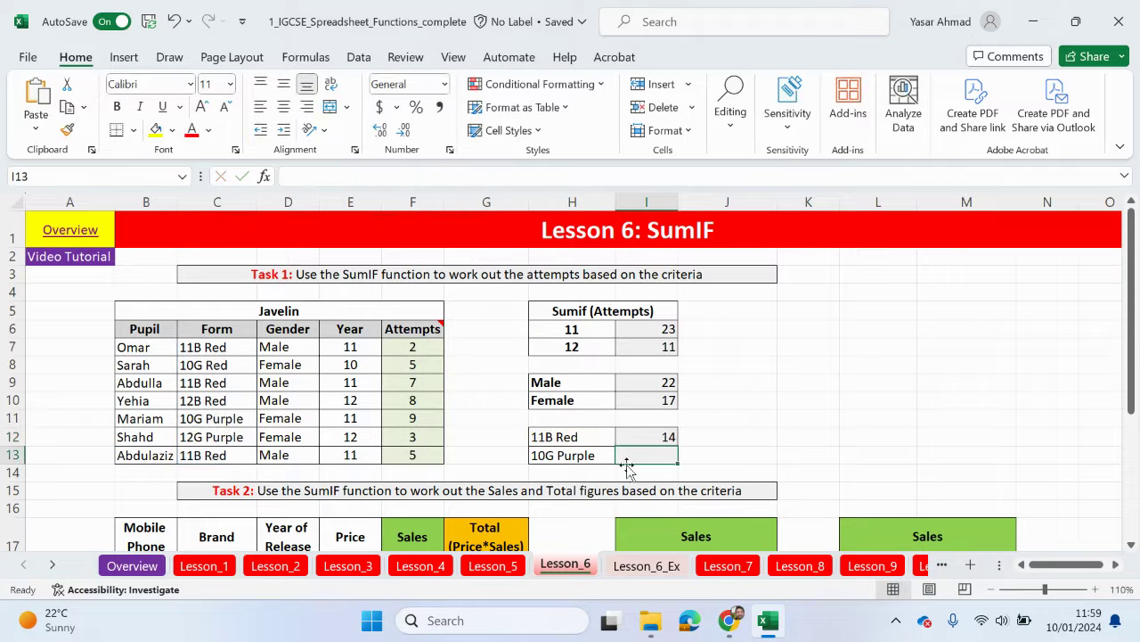
Check the Form and Attempts values, then fill the formula down to I13 for 10G Purple.
{"action": "left_click", "coordinate": [229, 350]}
{"action": "left_click", "coordinate": [408, 345]}
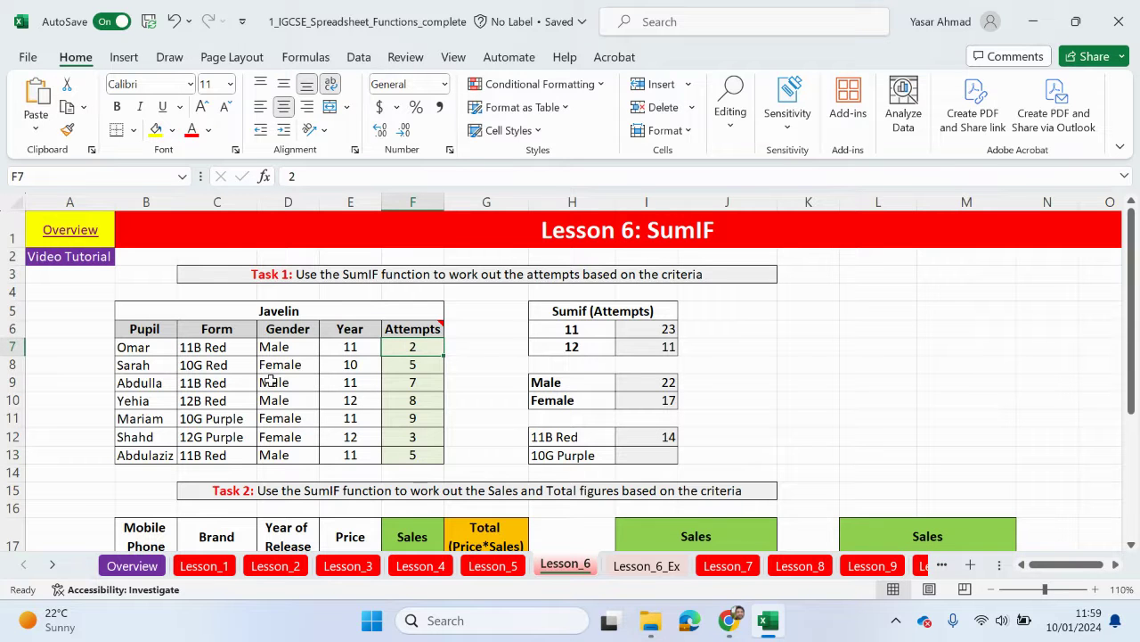
{"action": "left_click", "coordinate": [400, 380]}
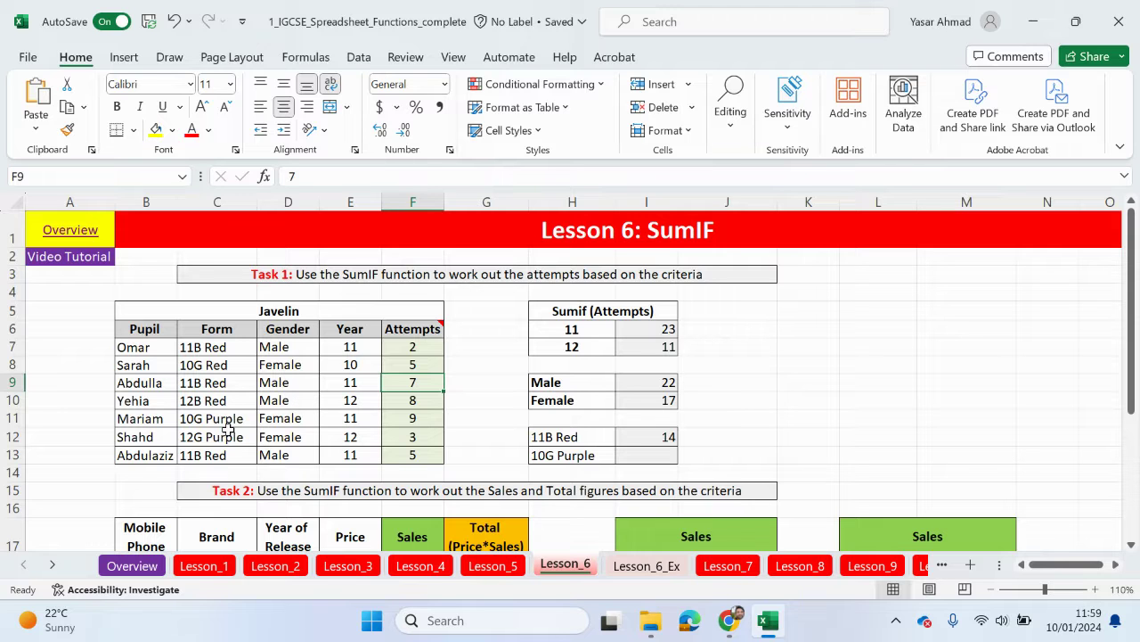
{"action": "left_click", "coordinate": [418, 456]}
{"action": "left_click", "coordinate": [659, 436]}
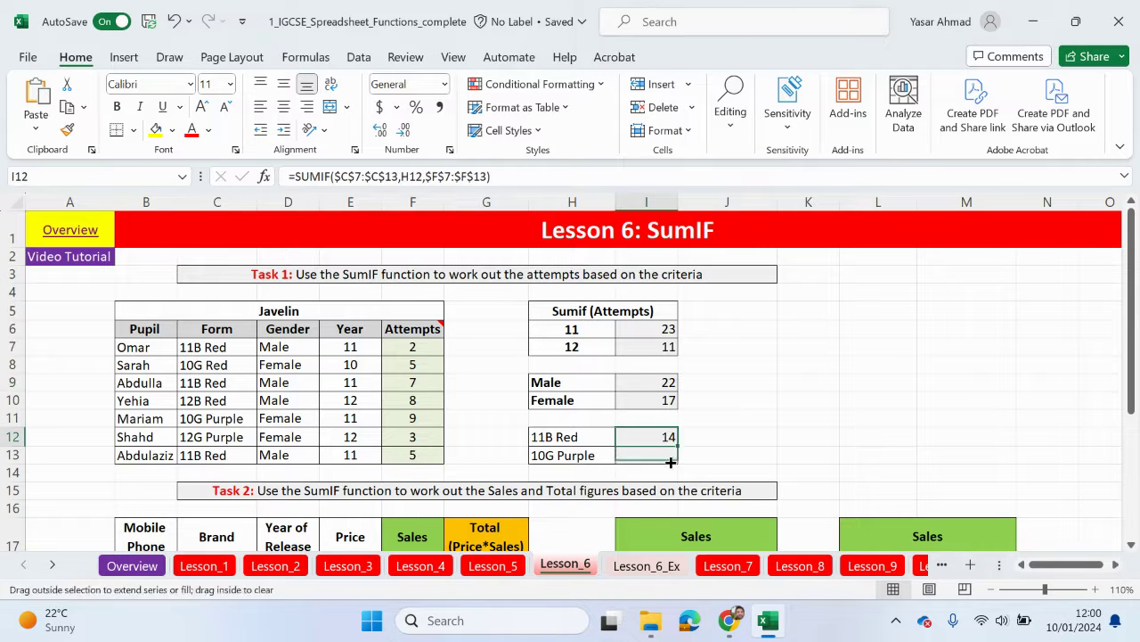
{"action": "left_click_drag", "start_coordinate": [671, 462], "coordinate": [672, 462]}
Centre all values in the Sumif table H6:I13.
{"action": "left_click_drag", "start_coordinate": [646, 330], "coordinate": [543, 459]}
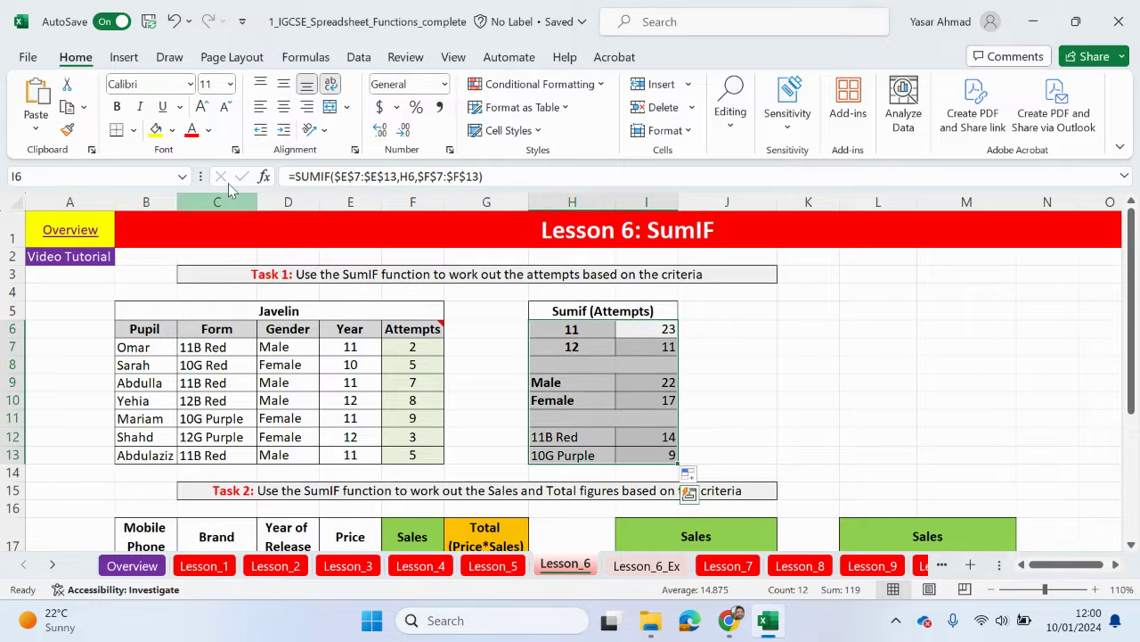
{"action": "key", "text": "shift+Tab"}
{"action": "left_click", "coordinate": [283, 109]}
{"action": "left_click", "coordinate": [283, 109]}
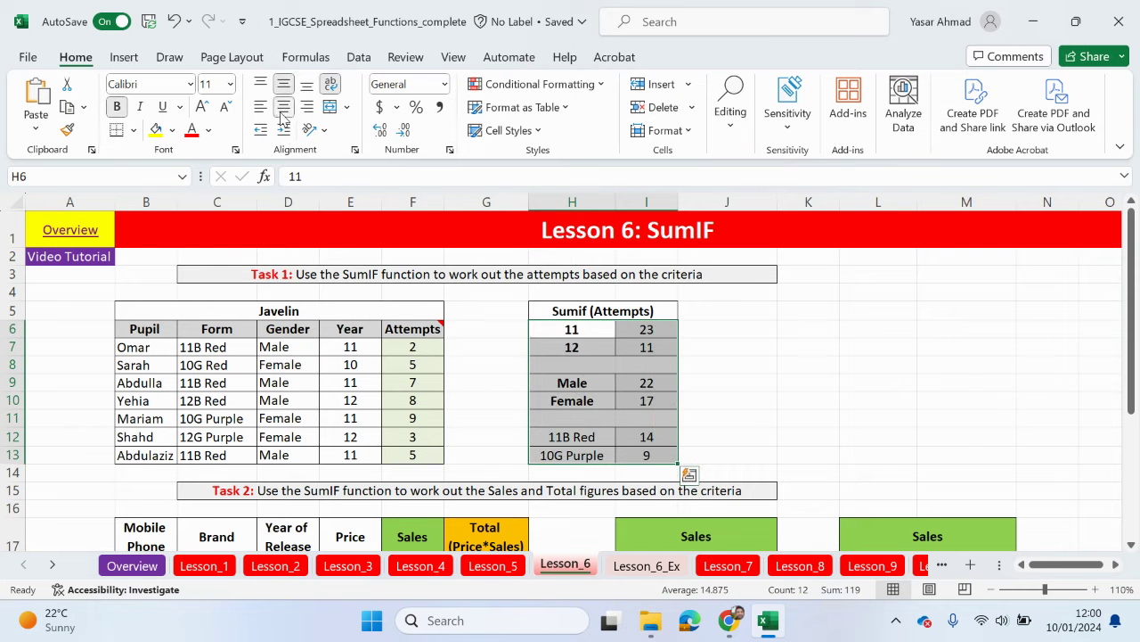
{"action": "left_click", "coordinate": [814, 394]}
Highlight the Sales and Total (Price*Sales) columns and the brand and year summary tables.
{"action": "scroll", "coordinate": [813, 398], "scroll_direction": "down", "scroll_amount": 4}
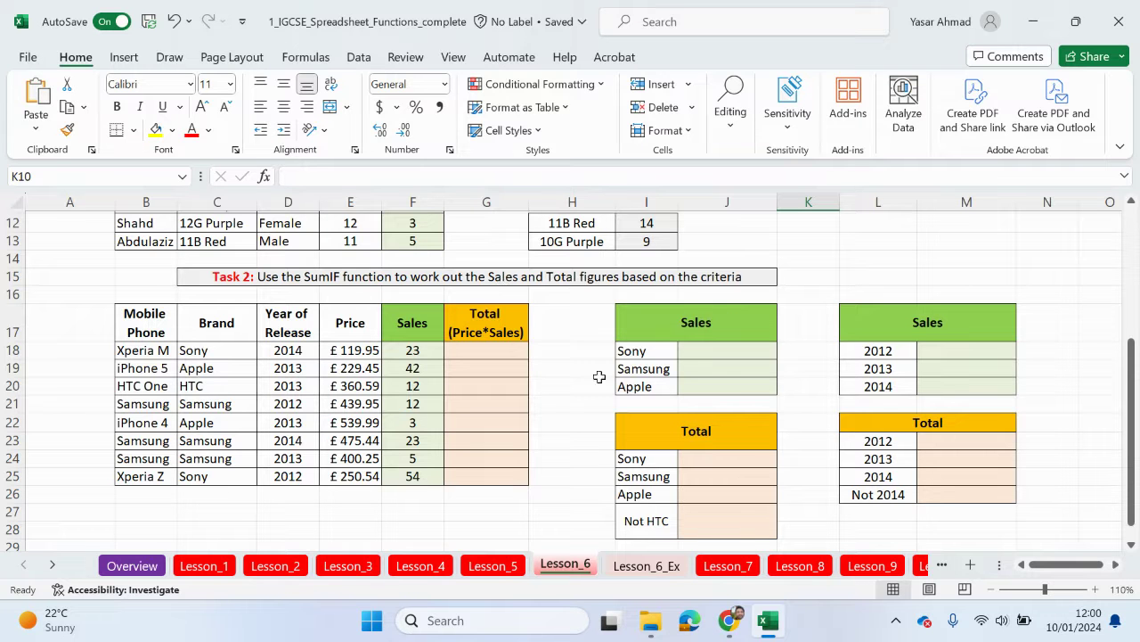
{"action": "left_click_drag", "start_coordinate": [408, 324], "coordinate": [409, 476]}
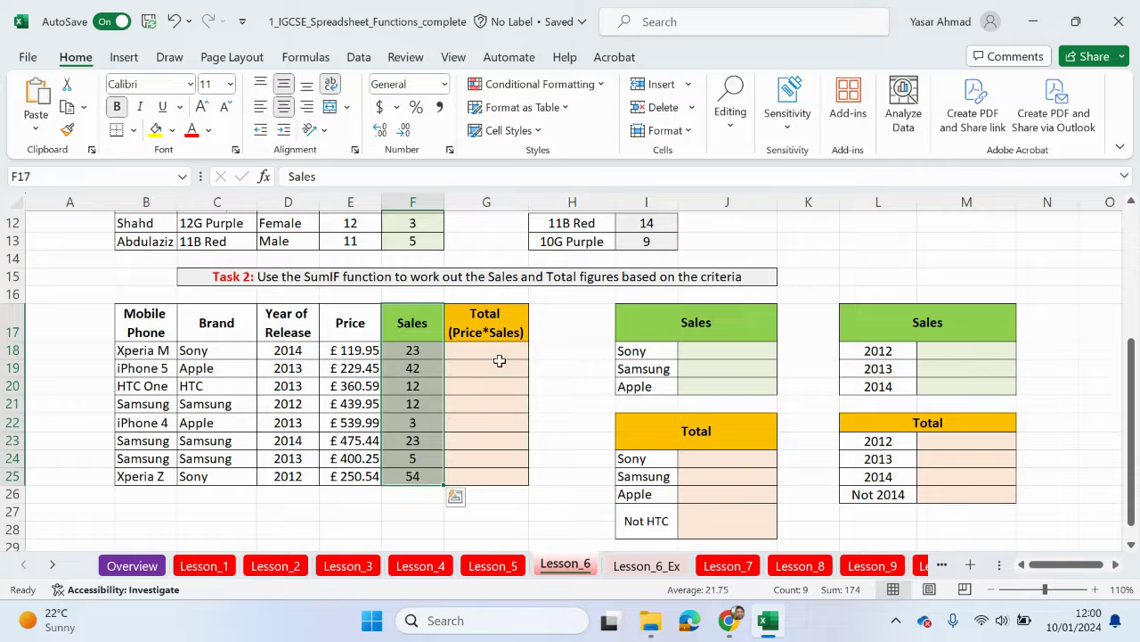
{"action": "left_click_drag", "start_coordinate": [501, 328], "coordinate": [488, 478]}
{"action": "left_click", "coordinate": [732, 430]}
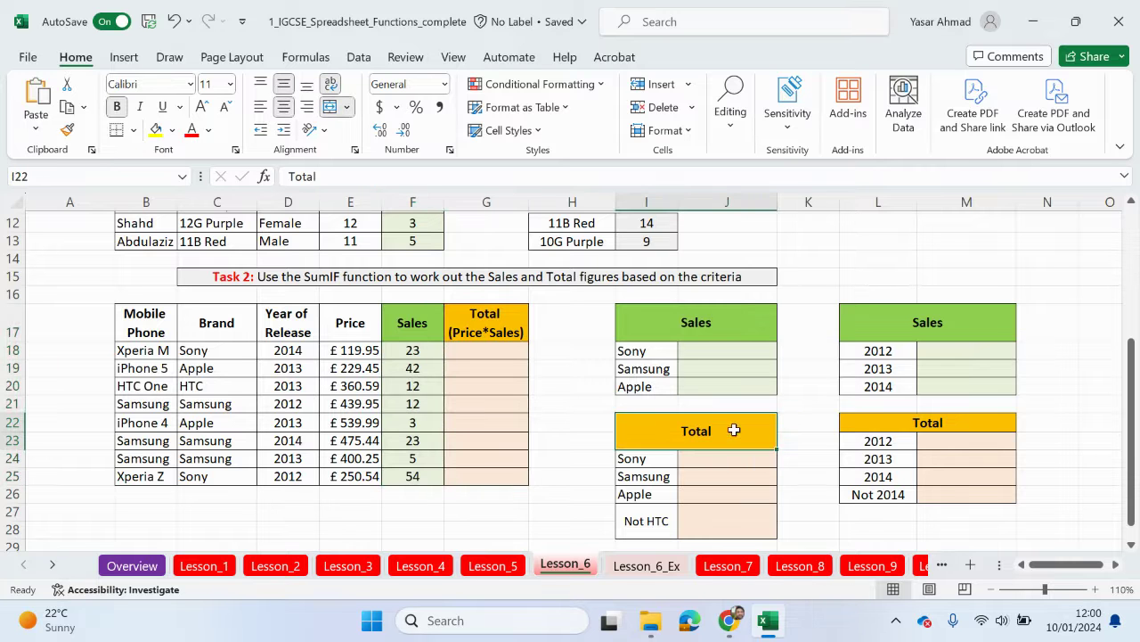
{"action": "left_click", "coordinate": [903, 420]}
{"action": "left_click_drag", "start_coordinate": [709, 432], "coordinate": [876, 437]}
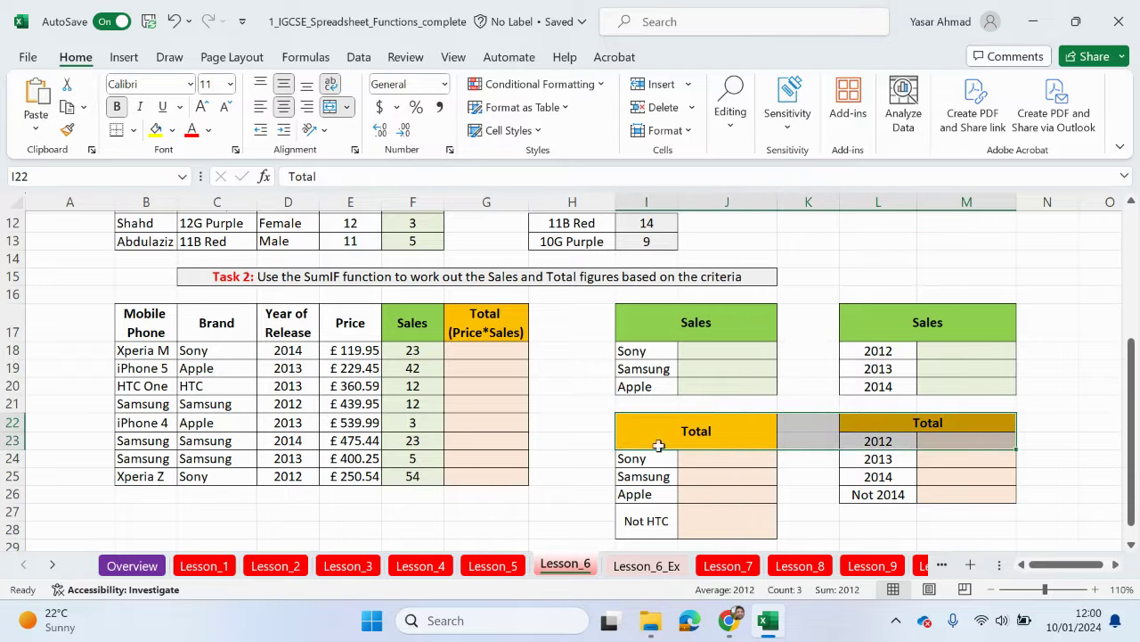
{"action": "left_click_drag", "start_coordinate": [506, 322], "coordinate": [488, 478]}
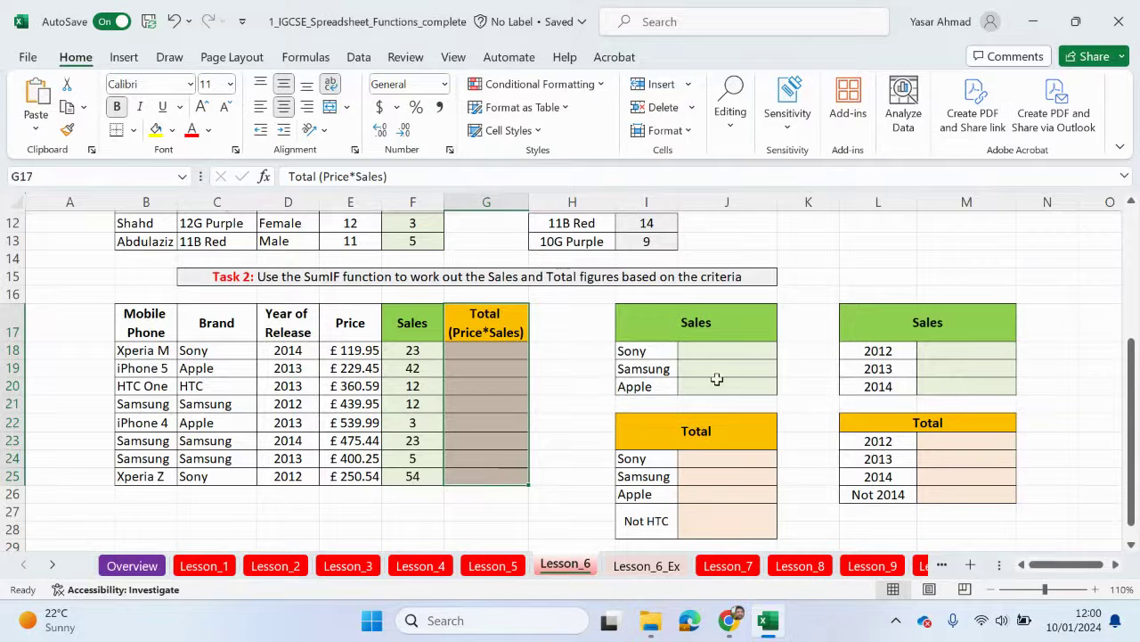
{"action": "left_click", "coordinate": [743, 332]}
{"action": "left_click", "coordinate": [898, 331]}
Highlight the phone, Brand and Year of Release columns, then select the Xperia M Total cell G18.
{"action": "left_click_drag", "start_coordinate": [410, 323], "coordinate": [394, 476]}
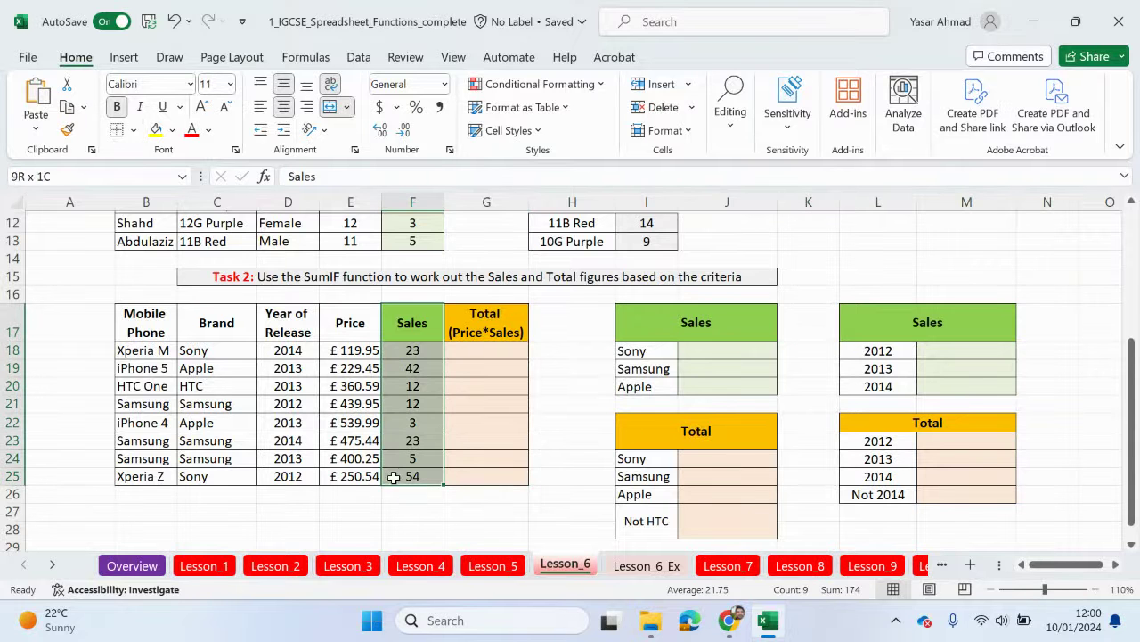
{"action": "left_click_drag", "start_coordinate": [153, 340], "coordinate": [145, 478]}
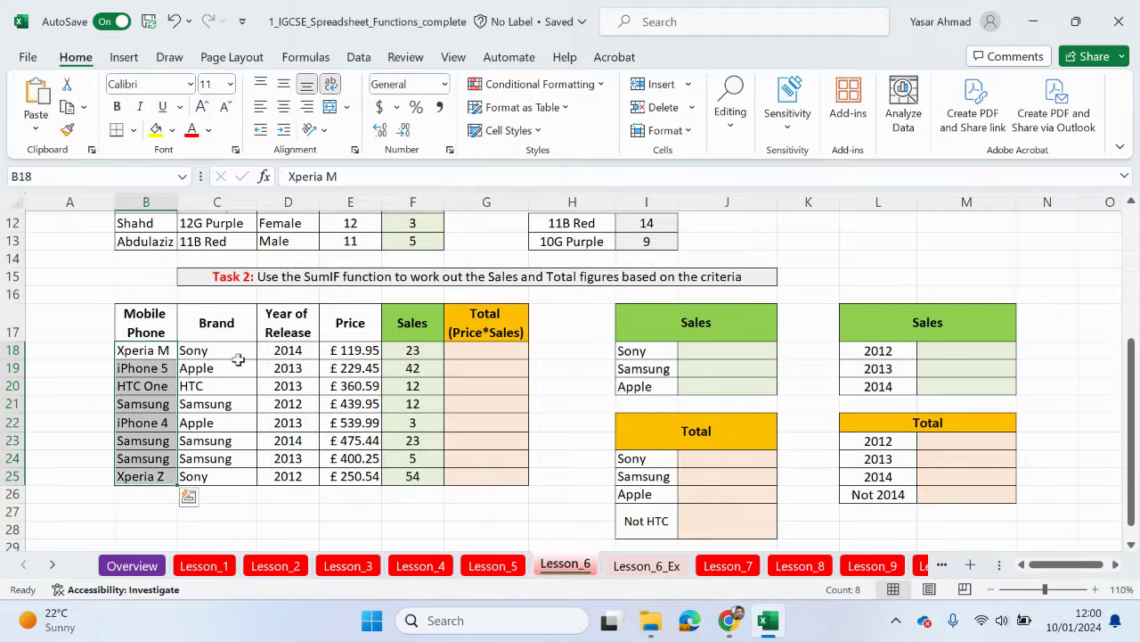
{"action": "left_click_drag", "start_coordinate": [234, 353], "coordinate": [225, 458]}
{"action": "left_click_drag", "start_coordinate": [312, 348], "coordinate": [292, 458]}
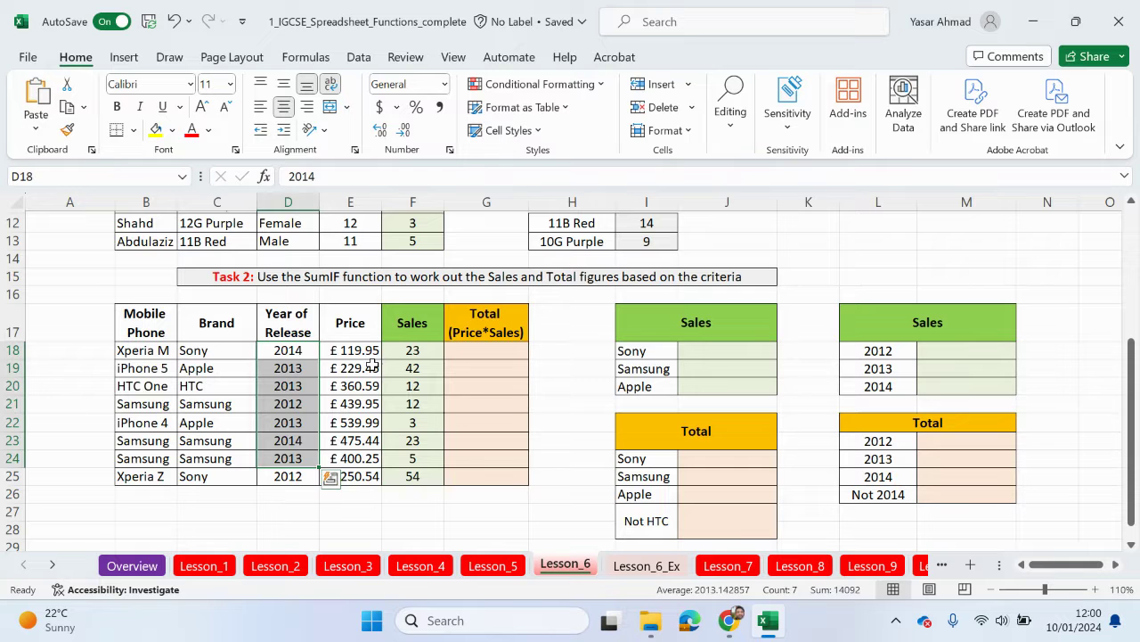
{"action": "left_click", "coordinate": [496, 328]}
{"action": "left_click", "coordinate": [476, 353]}
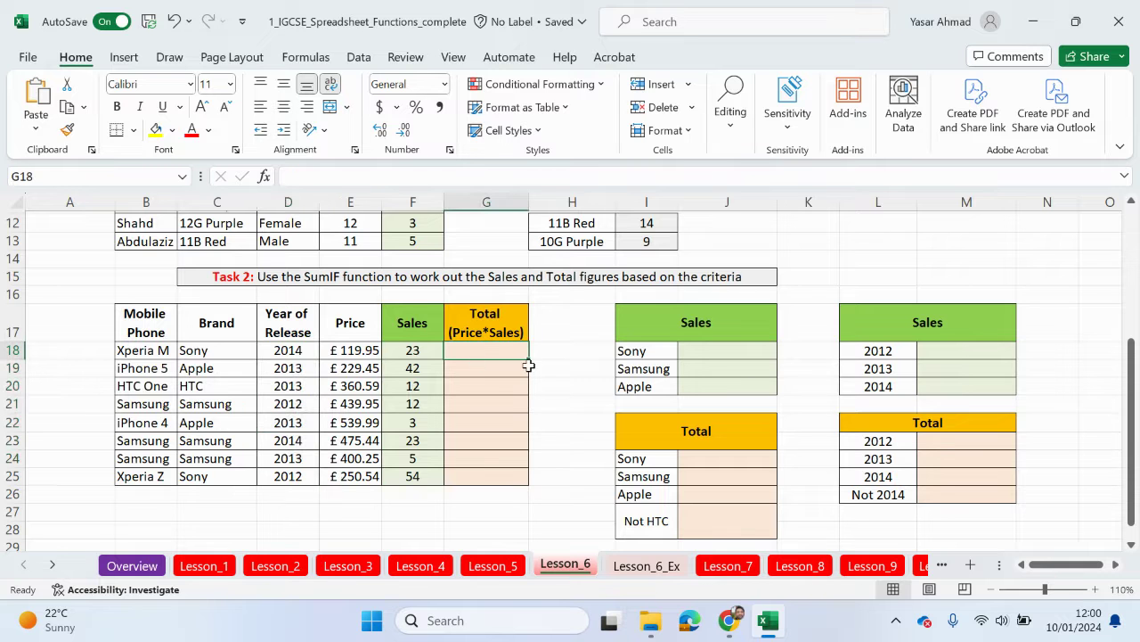
Enter =E18*F18 in G18 to multiply the Xperia M price by its sales.
{"action": "type", "text": "="}
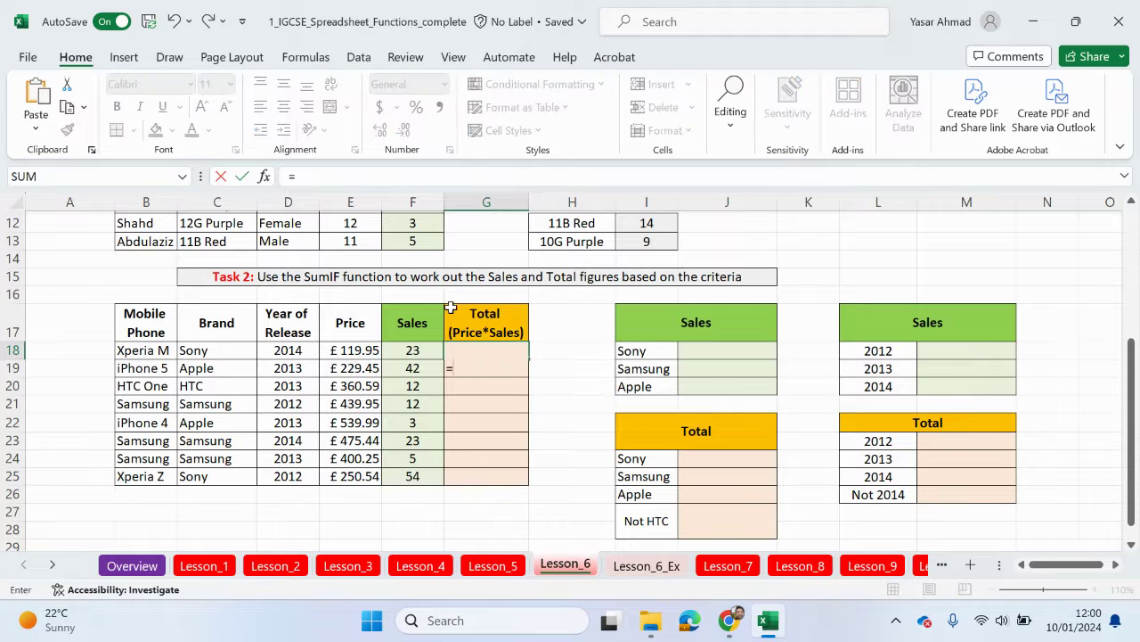
{"action": "left_click", "coordinate": [352, 351]}
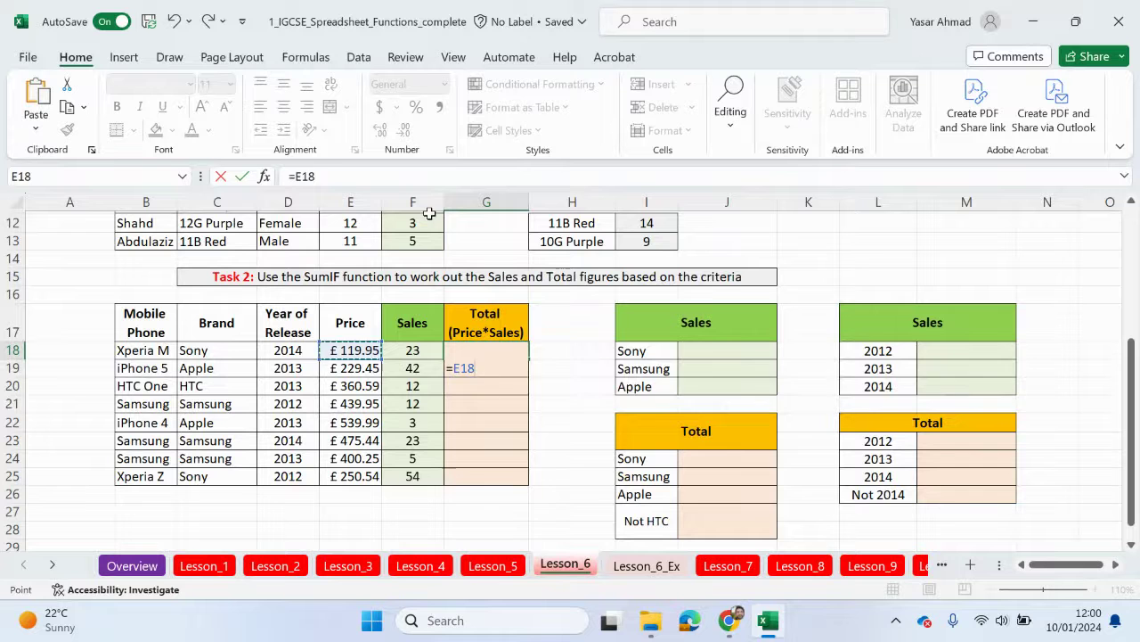
{"action": "key", "text": "BackSpace"}
{"action": "key", "text": "BackSpace"}
{"action": "key", "text": "BackSpace"}
{"action": "key", "text": "BackSpace"}
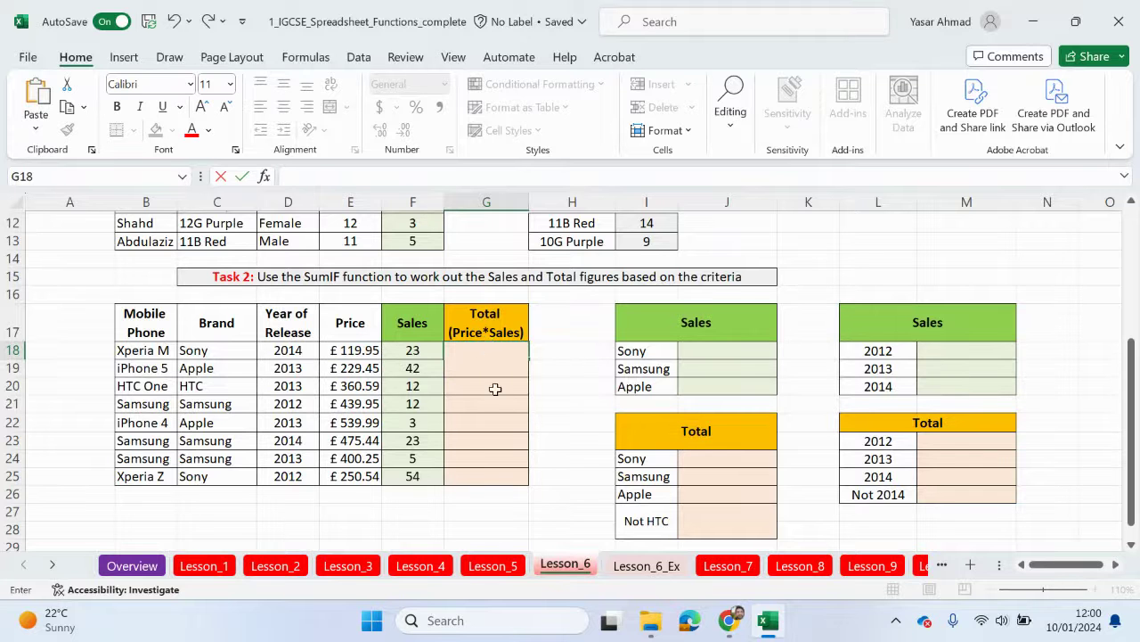
{"action": "key", "text": "Escape"}
{"action": "left_click", "coordinate": [366, 177]}
{"action": "type", "text": "="}
{"action": "left_click", "coordinate": [351, 349]}
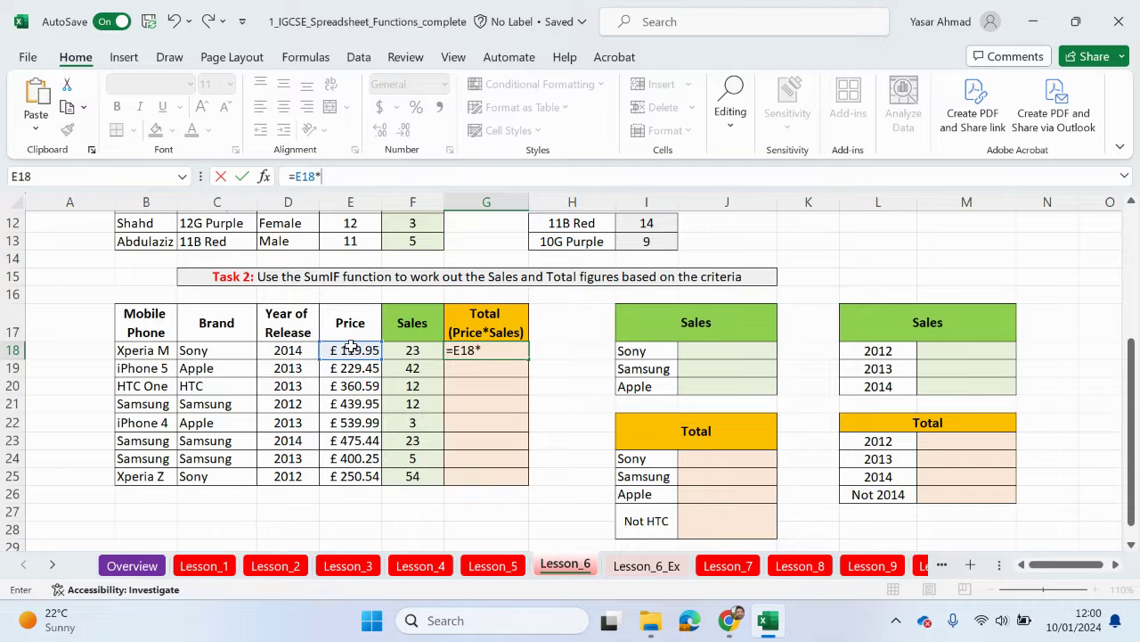
{"action": "type", "text": "*"}
{"action": "left_click", "coordinate": [401, 350]}
{"action": "key", "text": "Return"}
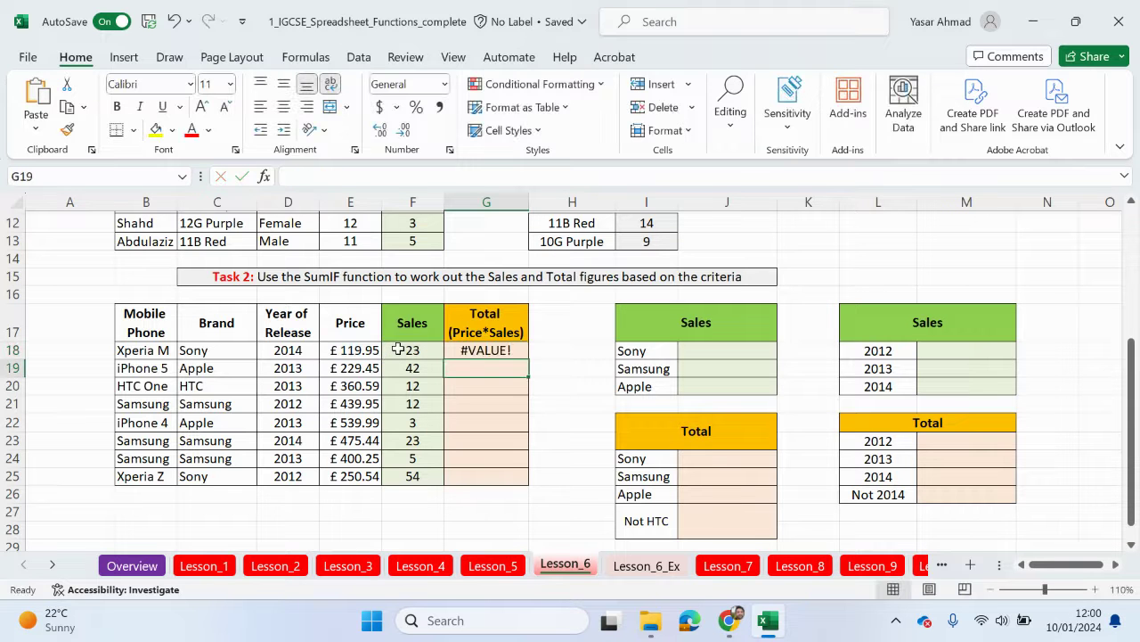
Inspect the #VALUE! result against the Xperia M sales and price cells.
{"action": "left_click", "coordinate": [507, 350]}
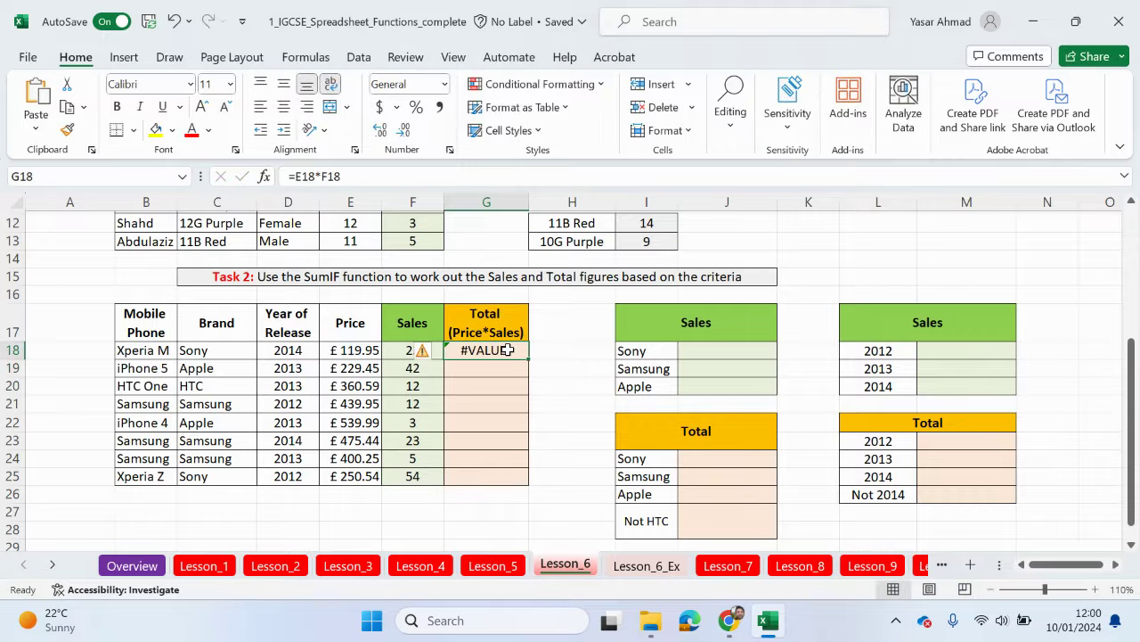
{"action": "left_click", "coordinate": [390, 351]}
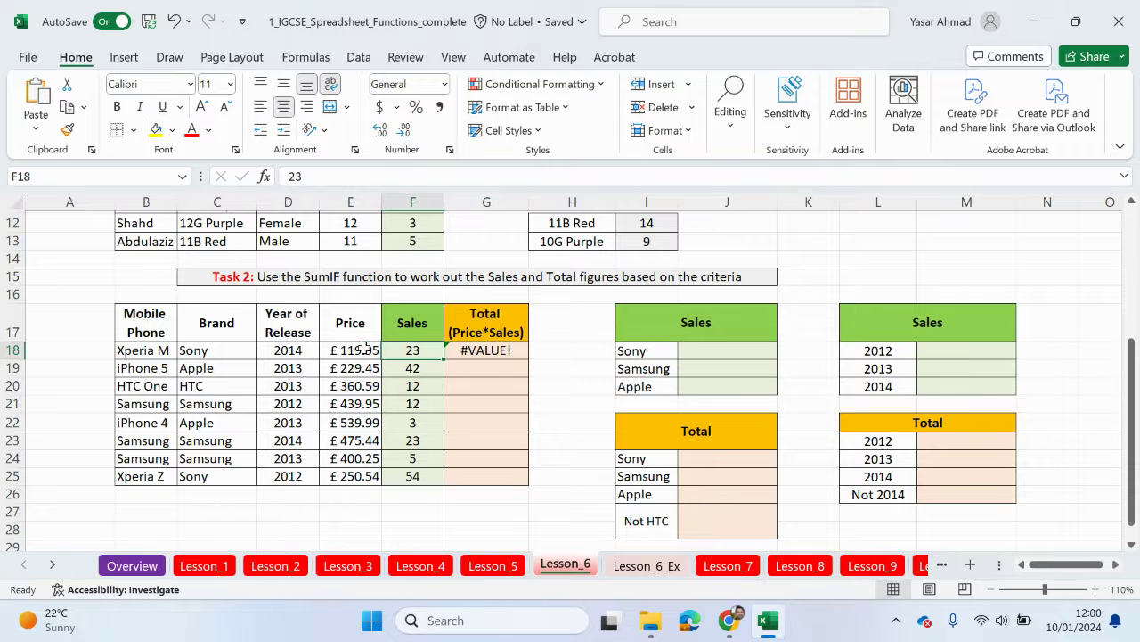
{"action": "left_click", "coordinate": [364, 347]}
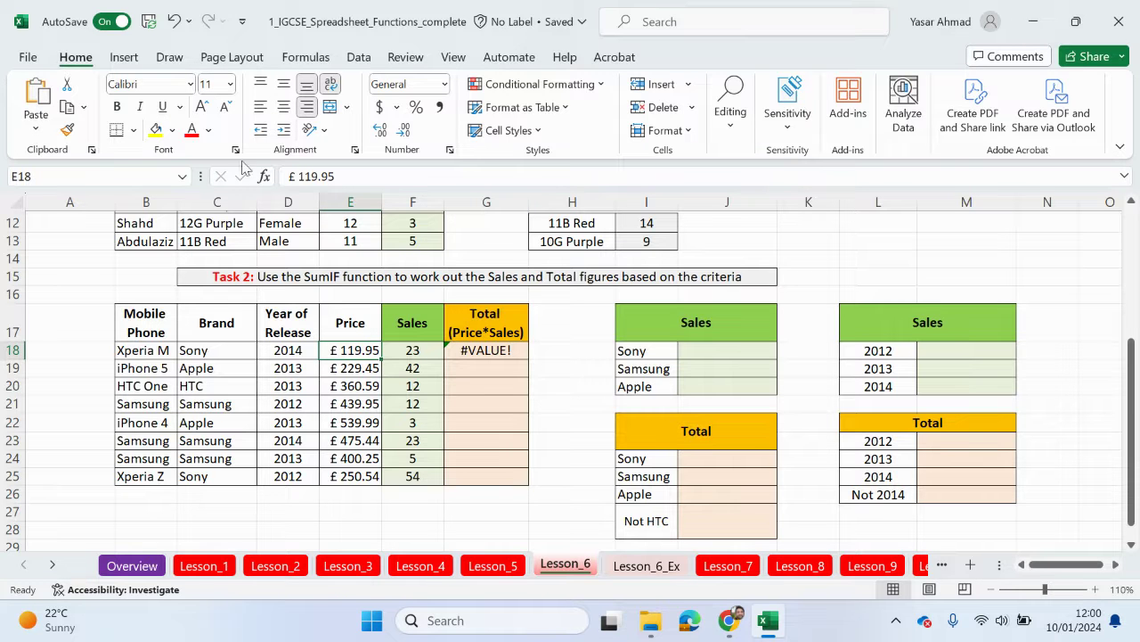
Remove the £ sign from the prices 119.95, 229.45 and 360.59.
{"action": "left_click_drag", "start_coordinate": [298, 175], "coordinate": [272, 183]}
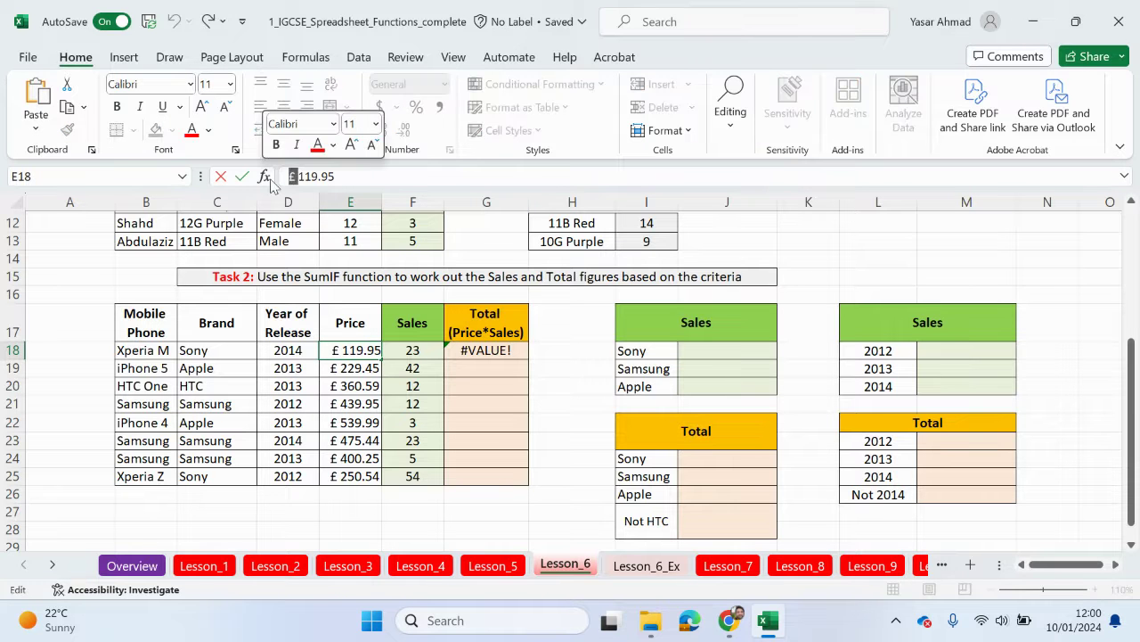
{"action": "key", "text": "BackSpace"}
{"action": "key", "text": "Return"}
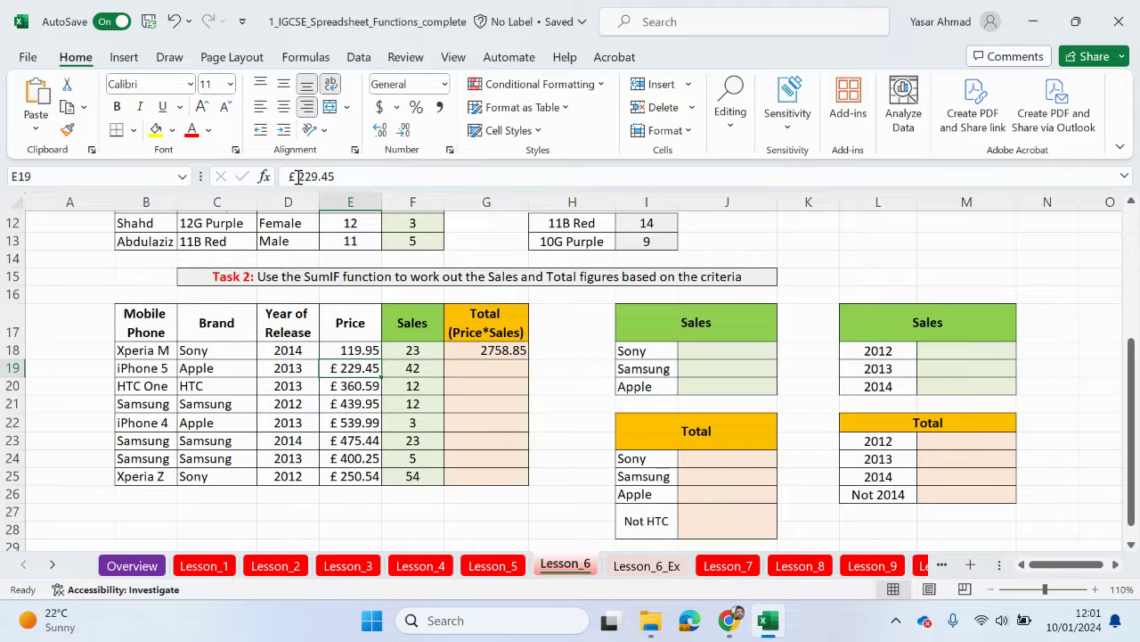
{"action": "left_click_drag", "start_coordinate": [298, 176], "coordinate": [270, 183]}
{"action": "key", "text": "BackSpace"}
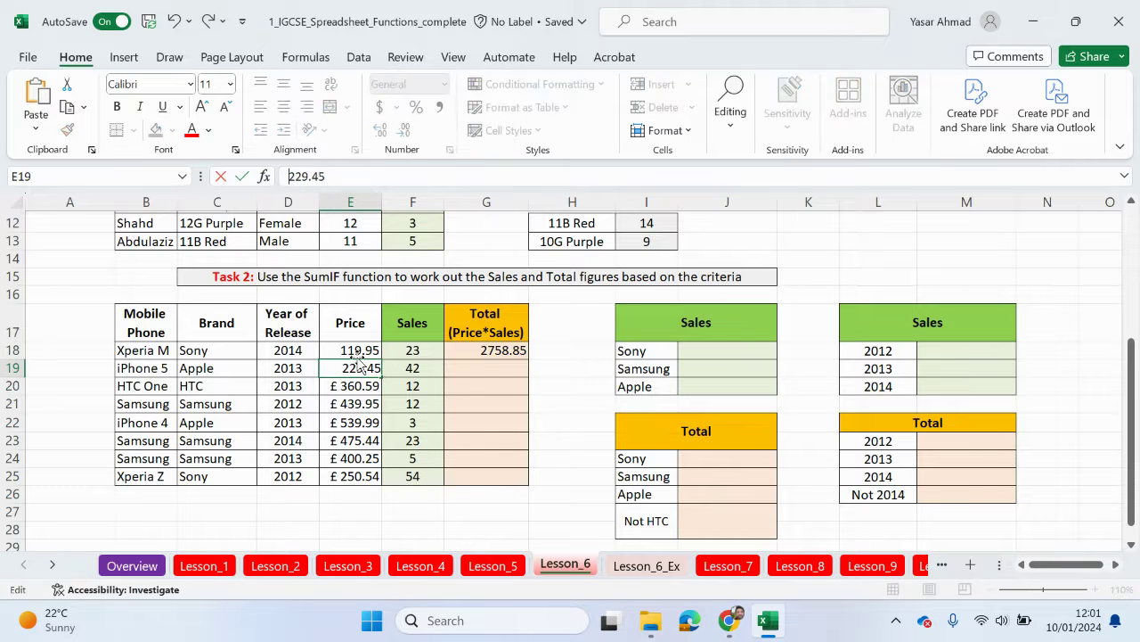
{"action": "key", "text": "Return"}
{"action": "double_click", "coordinate": [342, 386]}
{"action": "left_click_drag", "start_coordinate": [337, 403], "coordinate": [326, 404]}
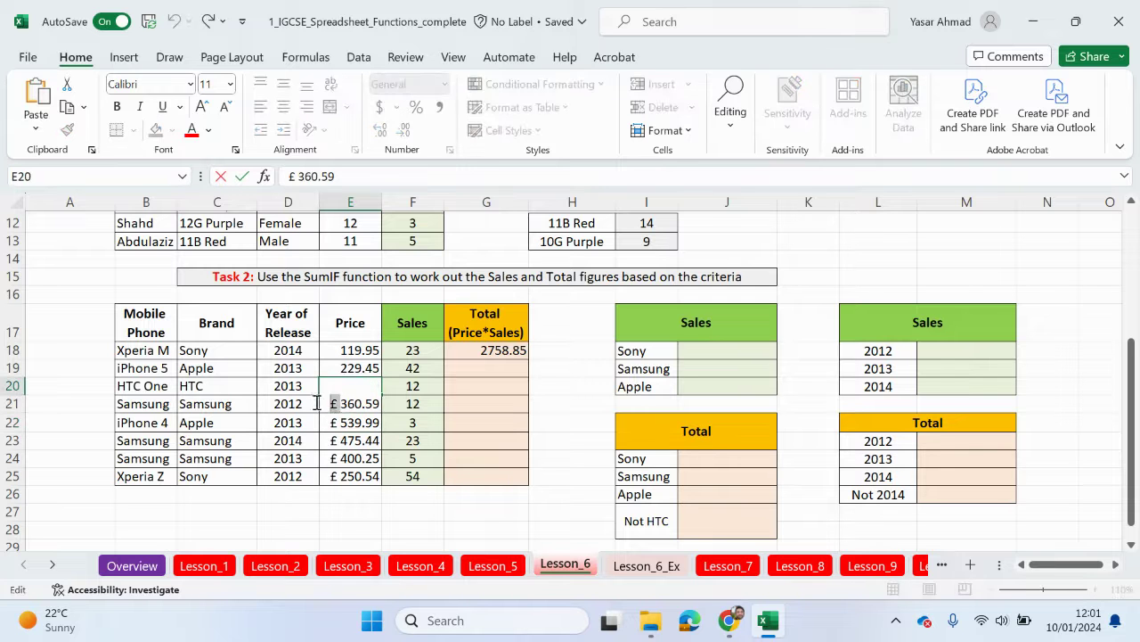
{"action": "key", "text": "BackSpace"}
{"action": "left_click", "coordinate": [344, 422]}
Remove the £ sign from the prices 439.95, 539.99, 475.44 and 250.54.
{"action": "double_click", "coordinate": [340, 404]}
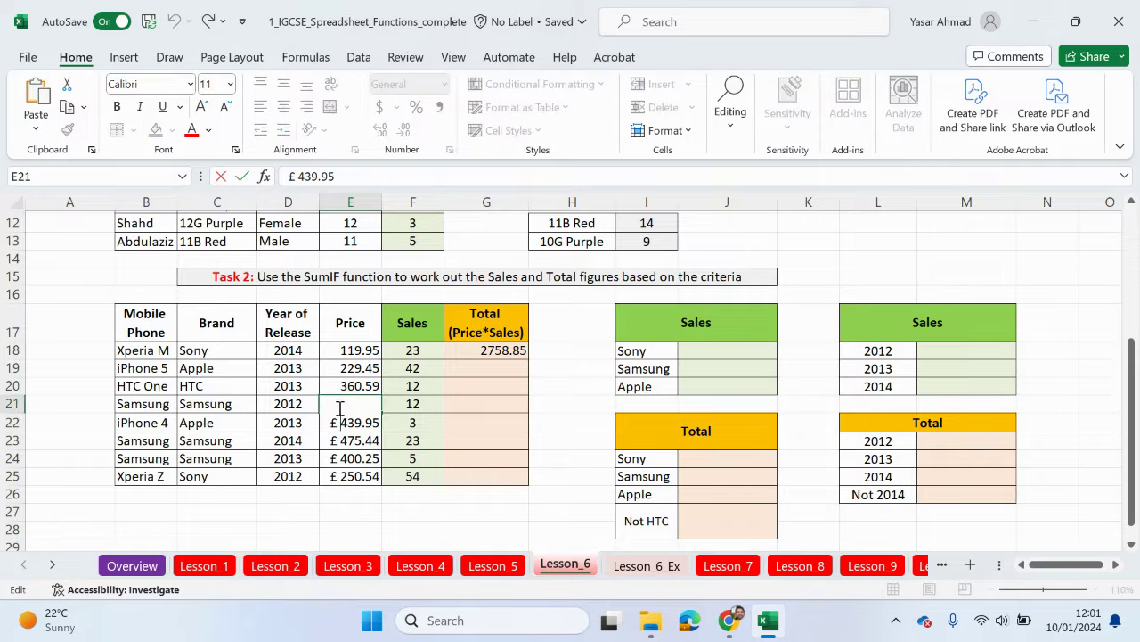
{"action": "key", "text": "BackSpace"}
{"action": "left_click_drag", "start_coordinate": [329, 424], "coordinate": [328, 493]}
{"action": "left_click", "coordinate": [350, 475]}
{"action": "left_click", "coordinate": [344, 427]}
{"action": "key", "text": "BackSpace"}
{"action": "left_click", "coordinate": [351, 443]}
{"action": "double_click", "coordinate": [344, 446]}
{"action": "key", "text": "BackSpace"}
{"action": "left_click", "coordinate": [361, 477]}
{"action": "double_click", "coordinate": [339, 478]}
{"action": "key", "text": "BackSpace"}
{"action": "left_click", "coordinate": [357, 514]}
Remove the £ sign from 400.25 and select all eight prices E18:E25.
{"action": "left_click", "coordinate": [349, 458]}
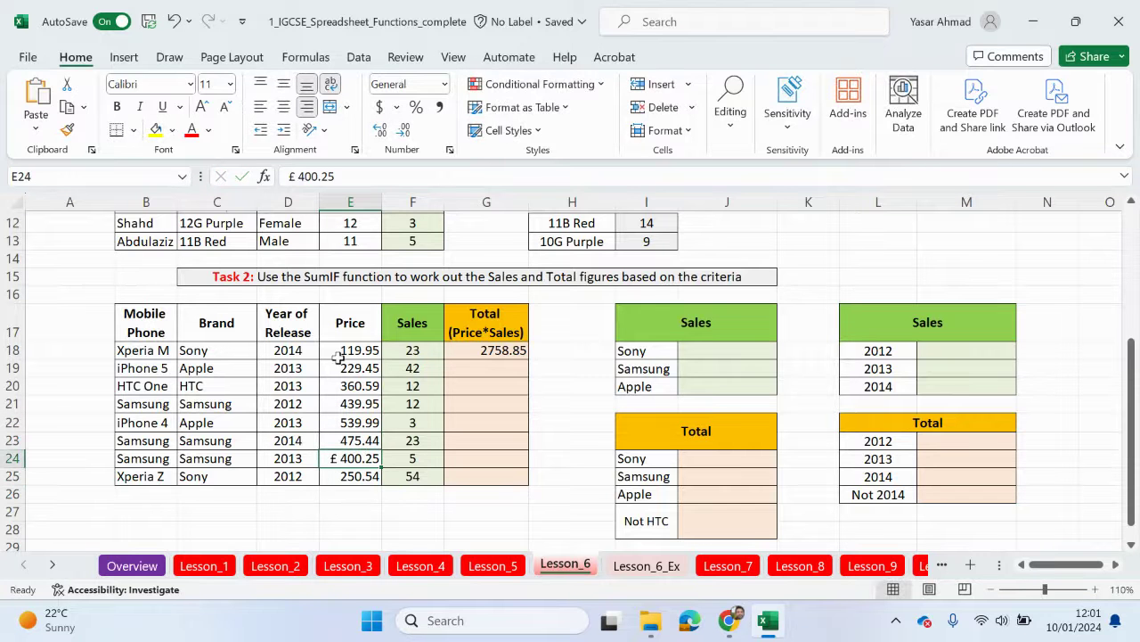
{"action": "left_click_drag", "start_coordinate": [301, 178], "coordinate": [291, 178]}
{"action": "key", "text": "BackSpace"}
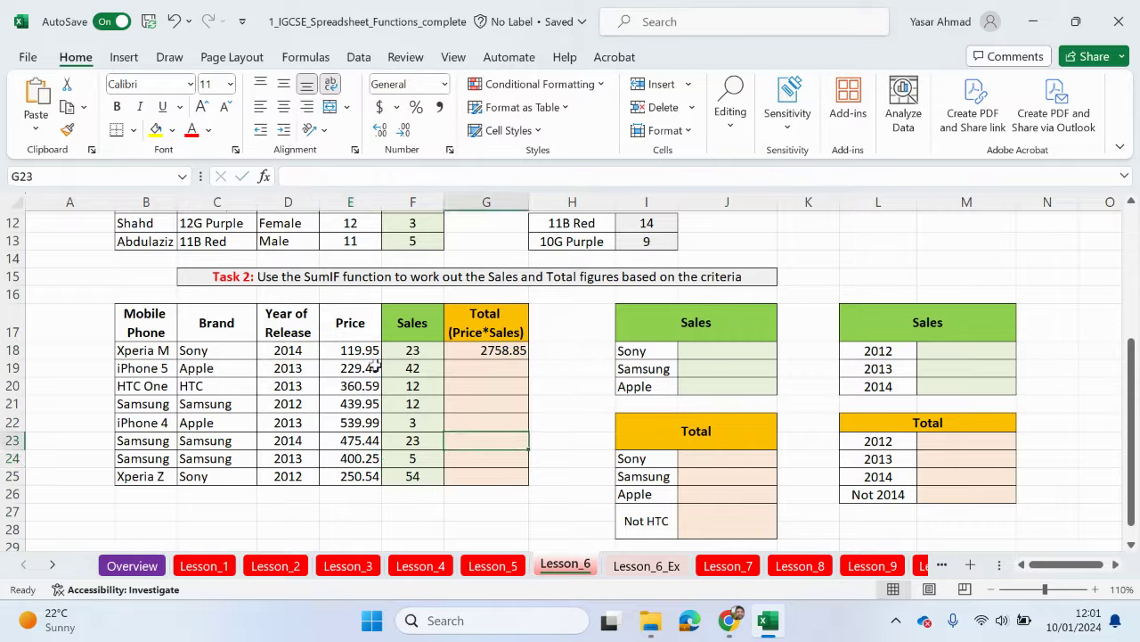
{"action": "left_click_drag", "start_coordinate": [361, 349], "coordinate": [358, 474]}
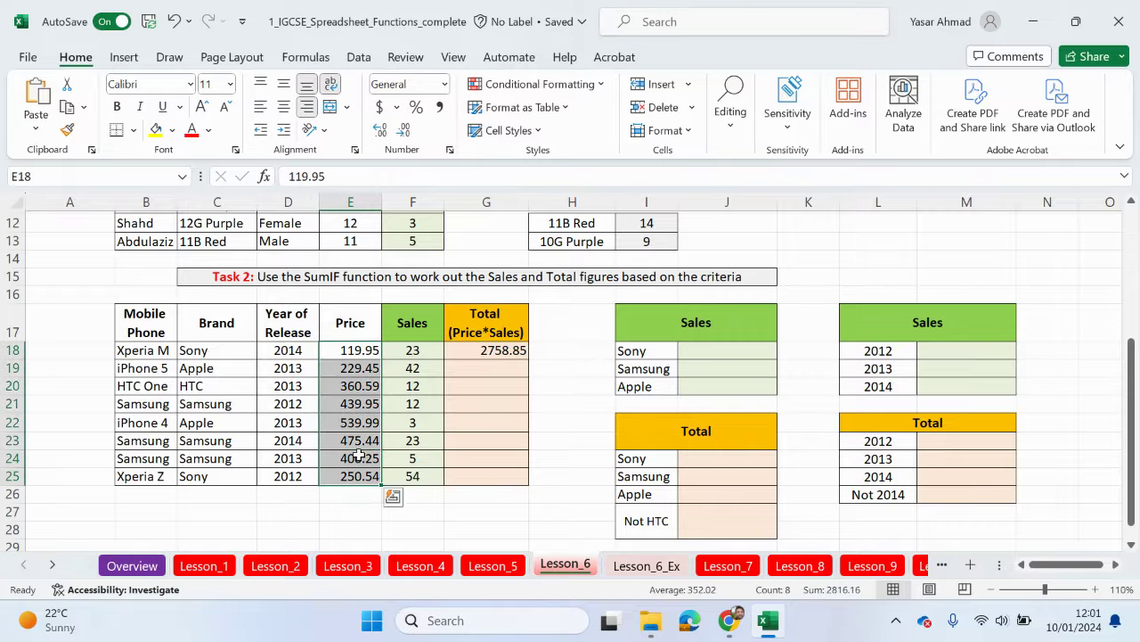
Format prices E18:E25 and total G18 as £ English (UK) Accounting, then fill G18 down to G25.
{"action": "left_click", "coordinate": [398, 108]}
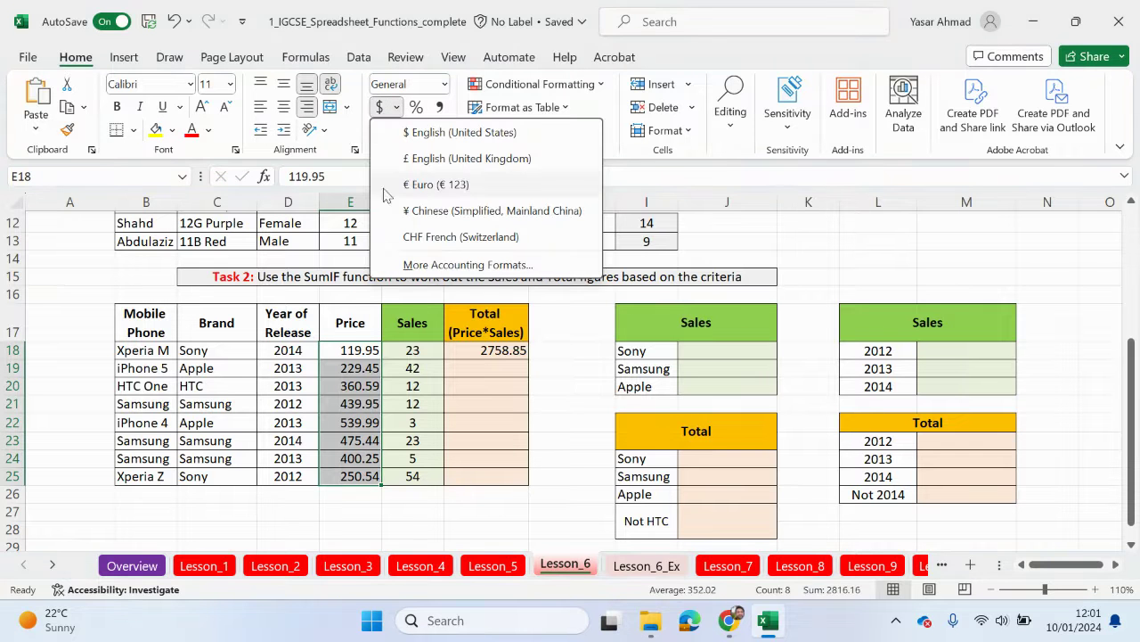
{"action": "left_click", "coordinate": [487, 159]}
{"action": "left_click", "coordinate": [511, 350]}
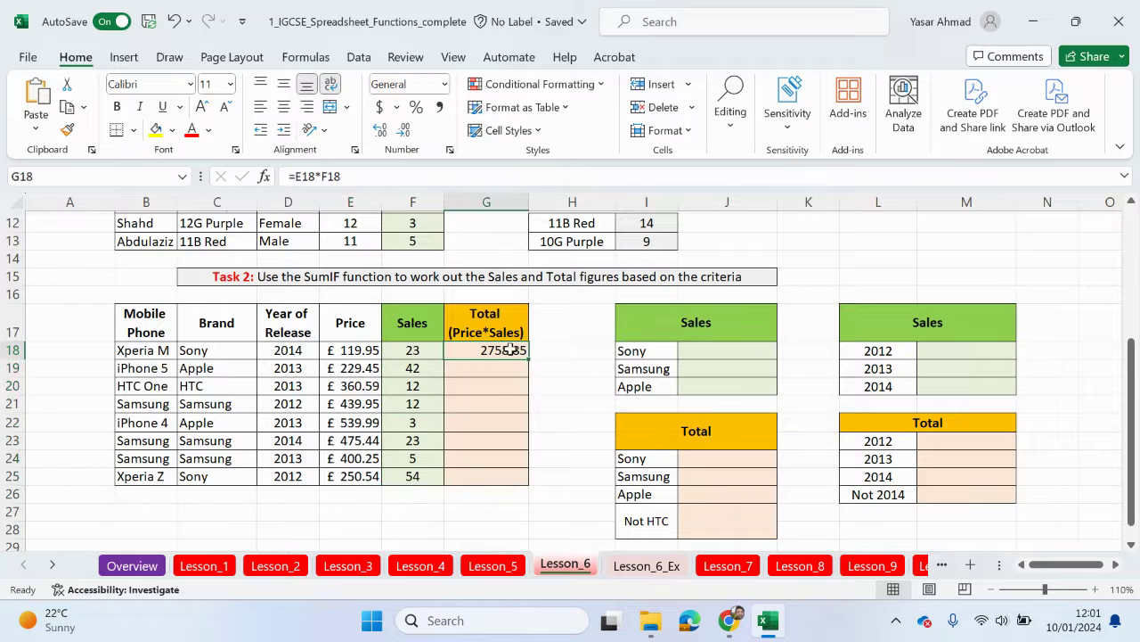
{"action": "left_click", "coordinate": [398, 107]}
{"action": "left_click", "coordinate": [443, 163]}
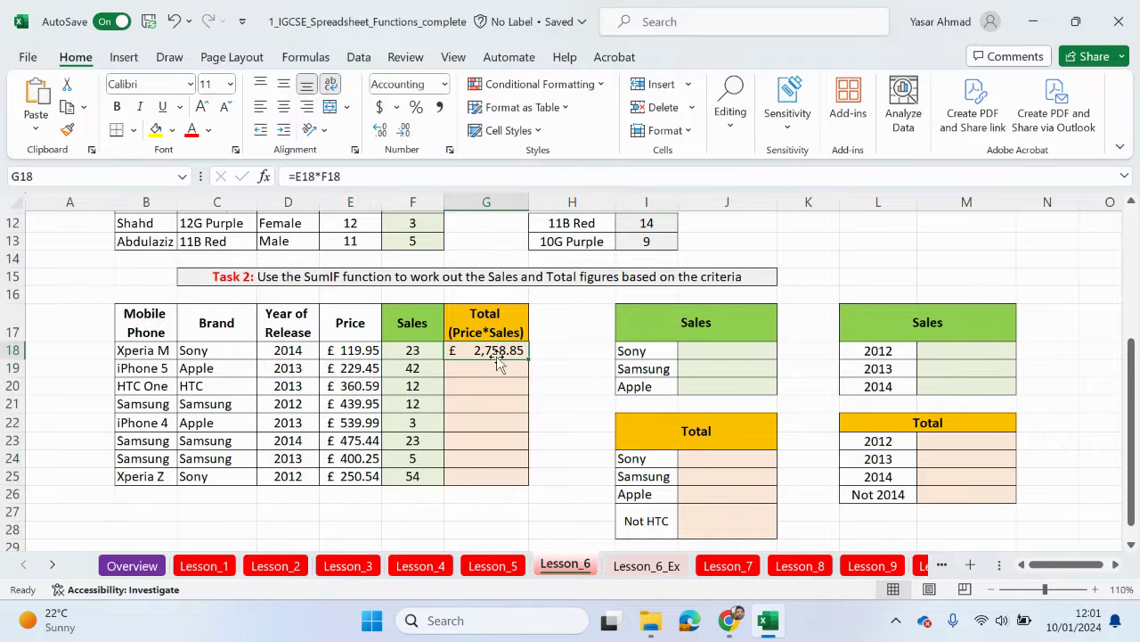
{"action": "left_click_drag", "start_coordinate": [529, 359], "coordinate": [528, 484]}
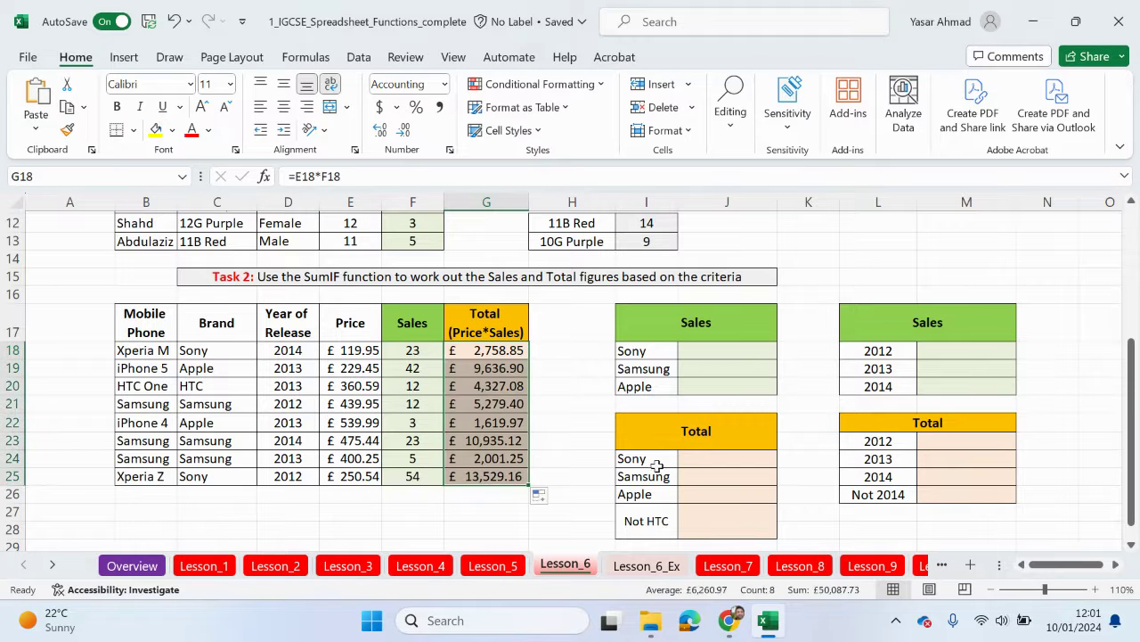
Enter =SUMIF($C$18:$C$25,I18,$F$18:$F$25) in J18, giving 77 Sony sales.
{"action": "left_click", "coordinate": [700, 353]}
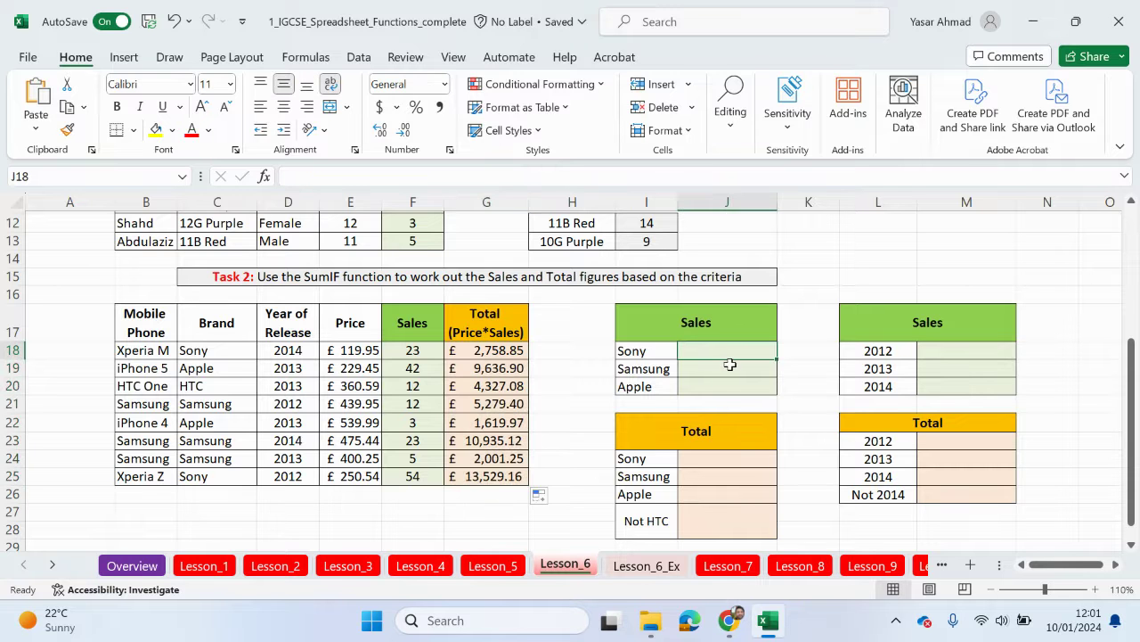
{"action": "type", "text": "=sum"}
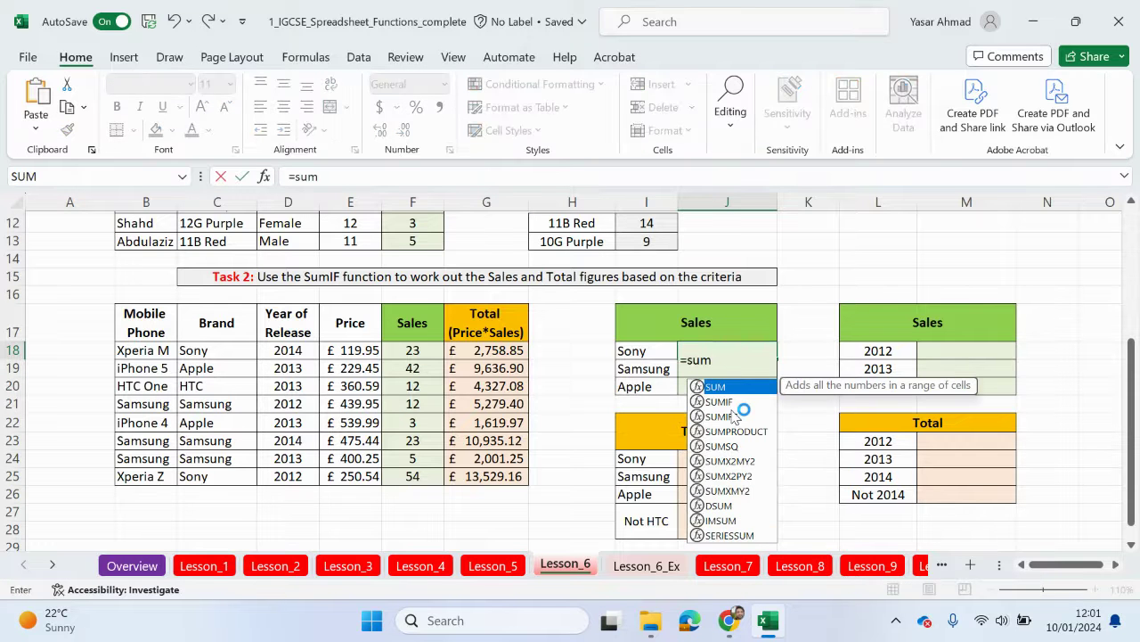
{"action": "double_click", "coordinate": [742, 401]}
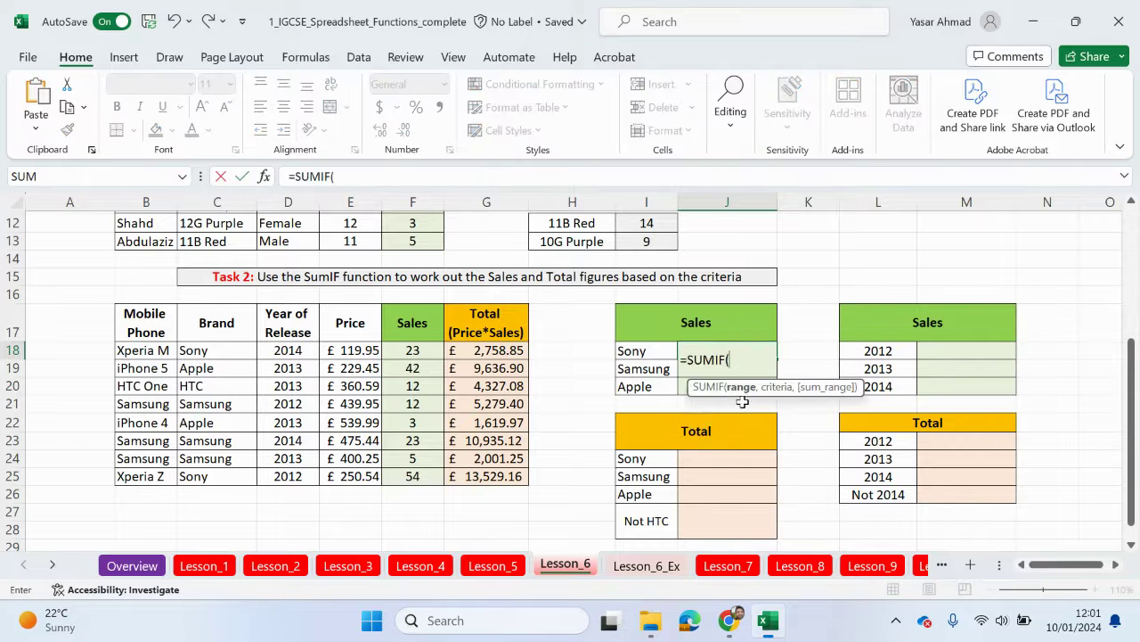
{"action": "left_click", "coordinate": [348, 176]}
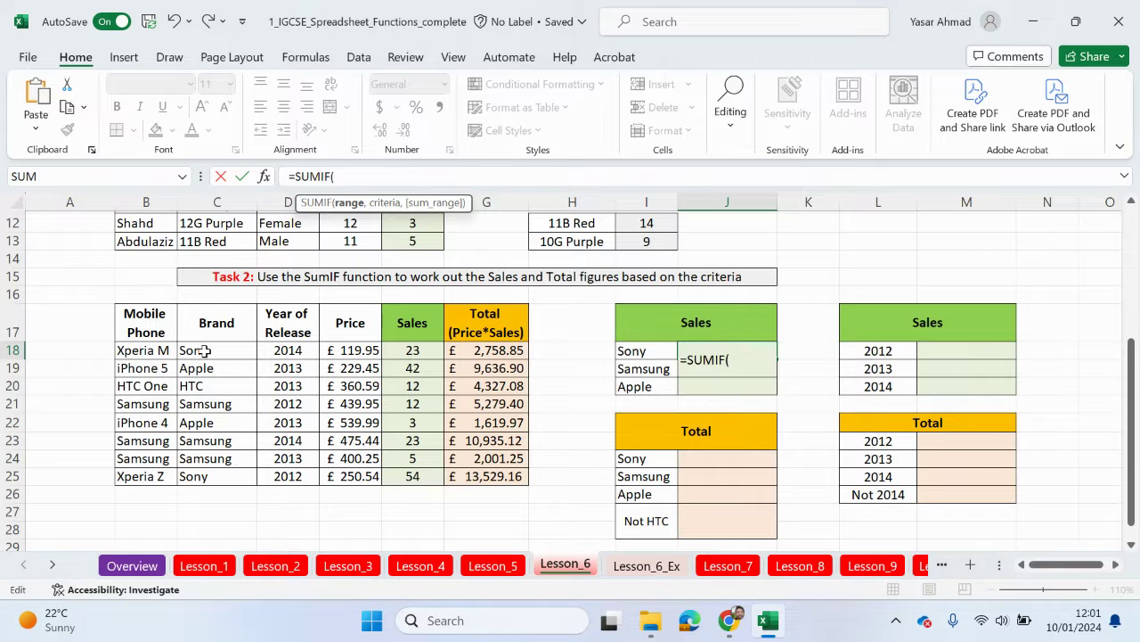
{"action": "left_click_drag", "start_coordinate": [204, 350], "coordinate": [208, 475]}
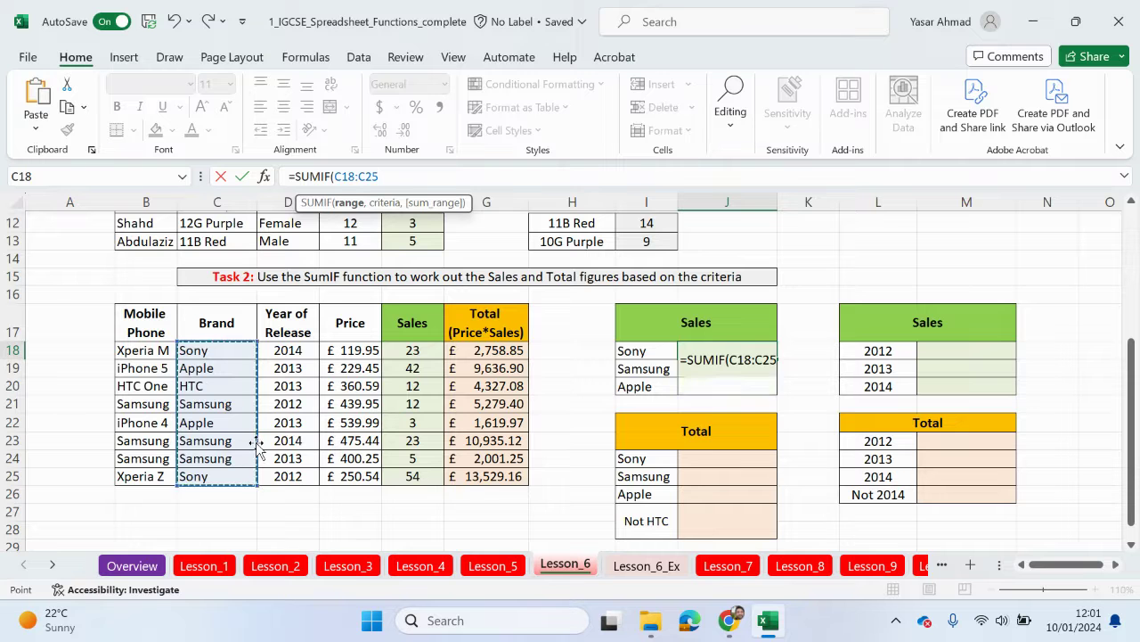
{"action": "key", "text": "F4"}
{"action": "type", "text": ","}
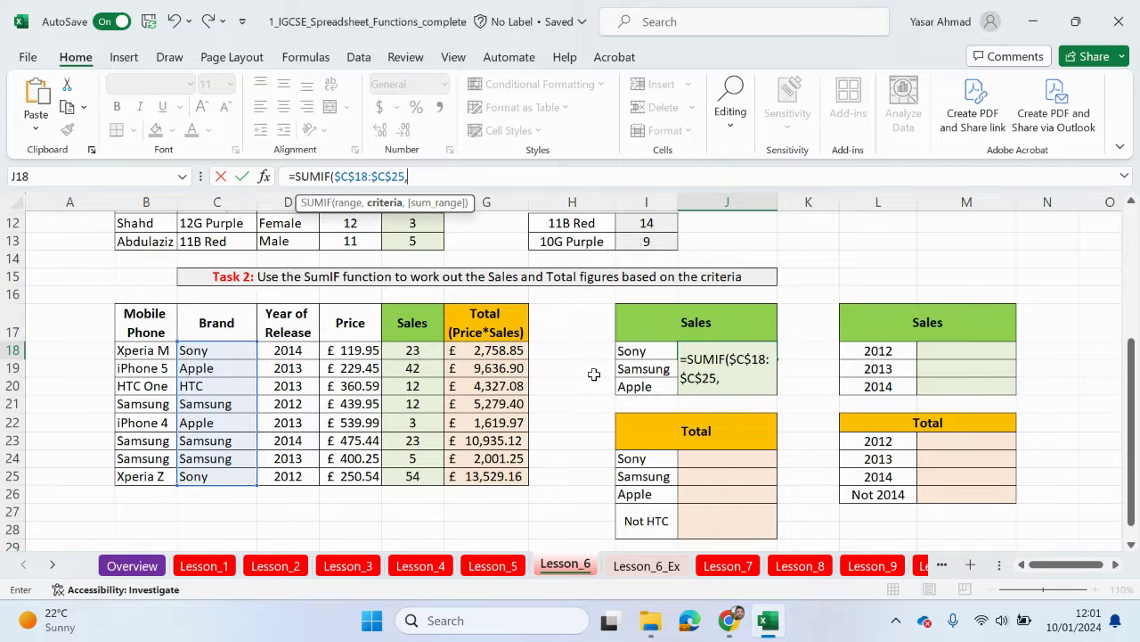
{"action": "left_click", "coordinate": [635, 350]}
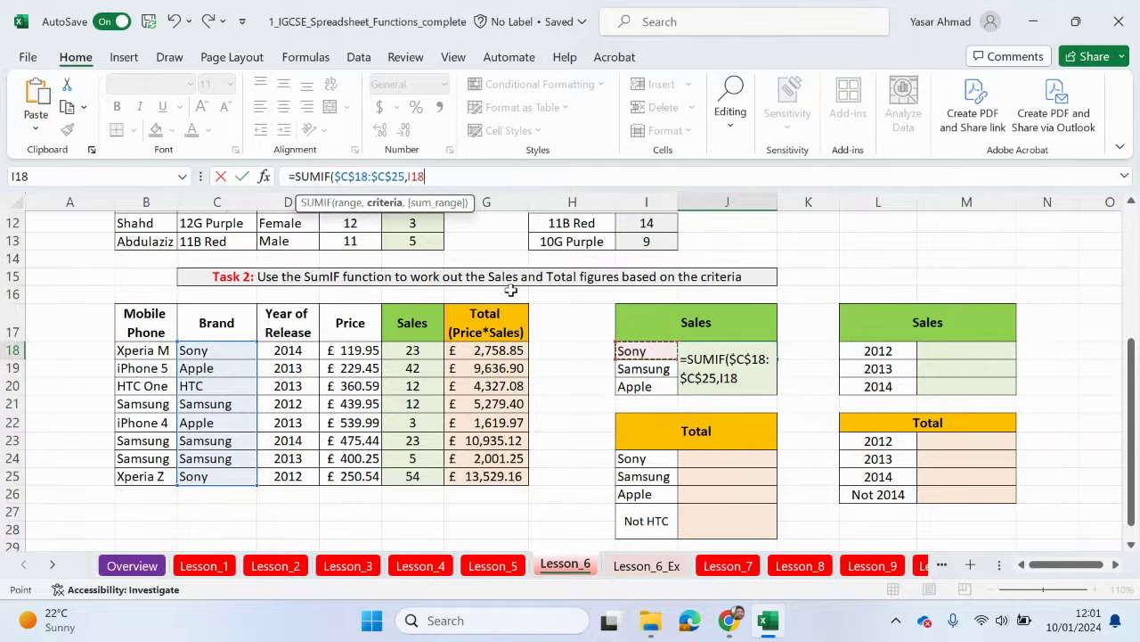
{"action": "type", "text": ","}
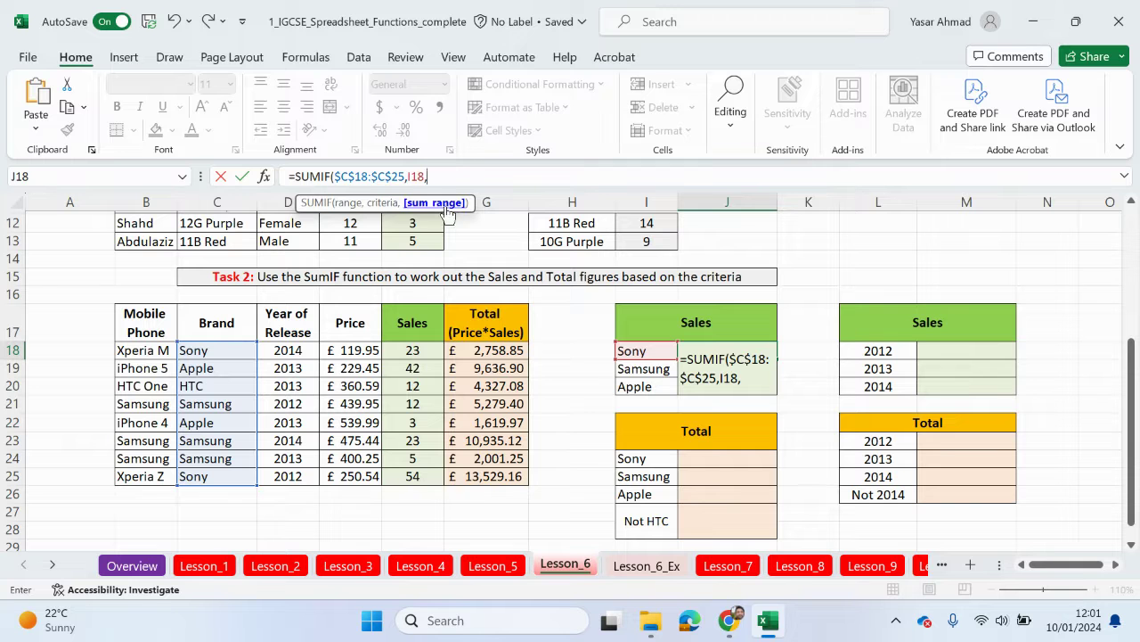
{"action": "left_click_drag", "start_coordinate": [412, 350], "coordinate": [409, 476]}
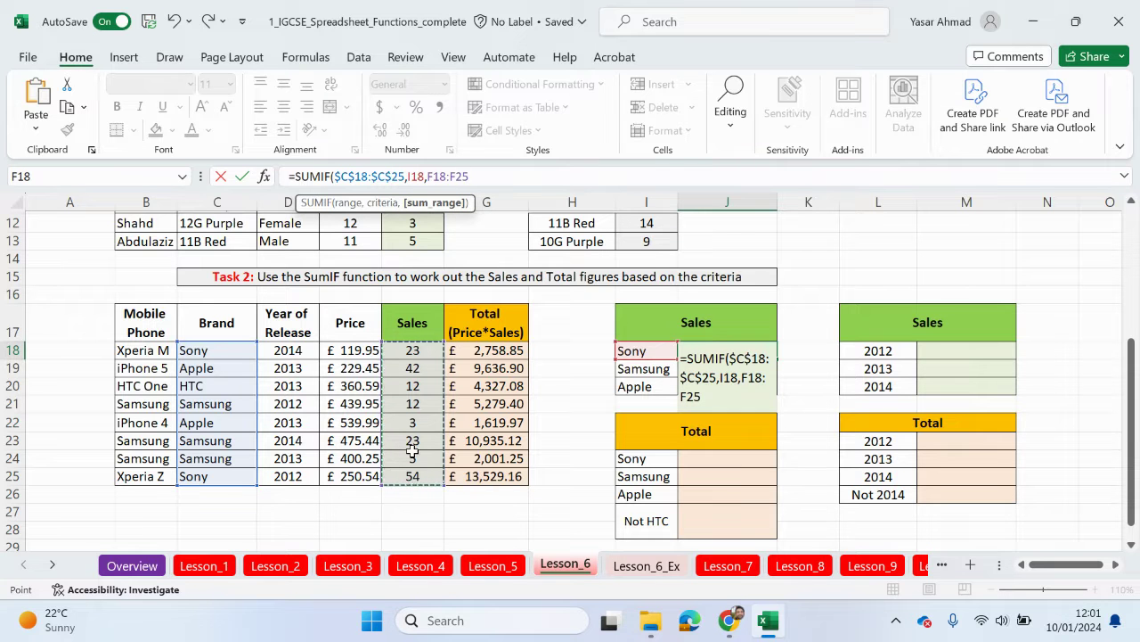
{"action": "key", "text": "F4"}
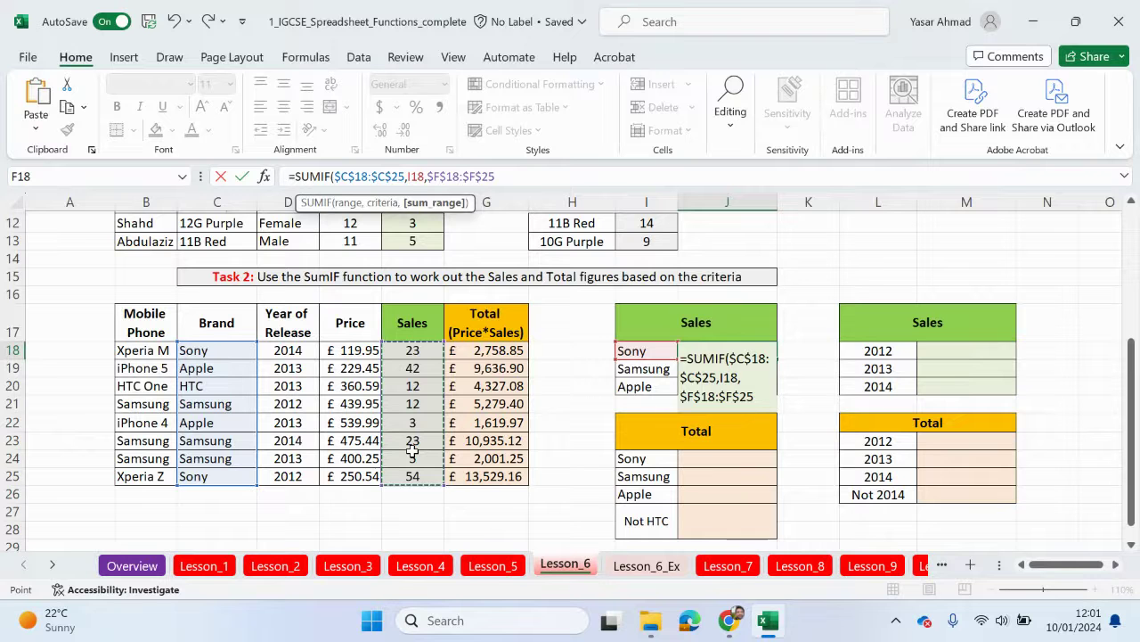
{"action": "type", "text": ")"}
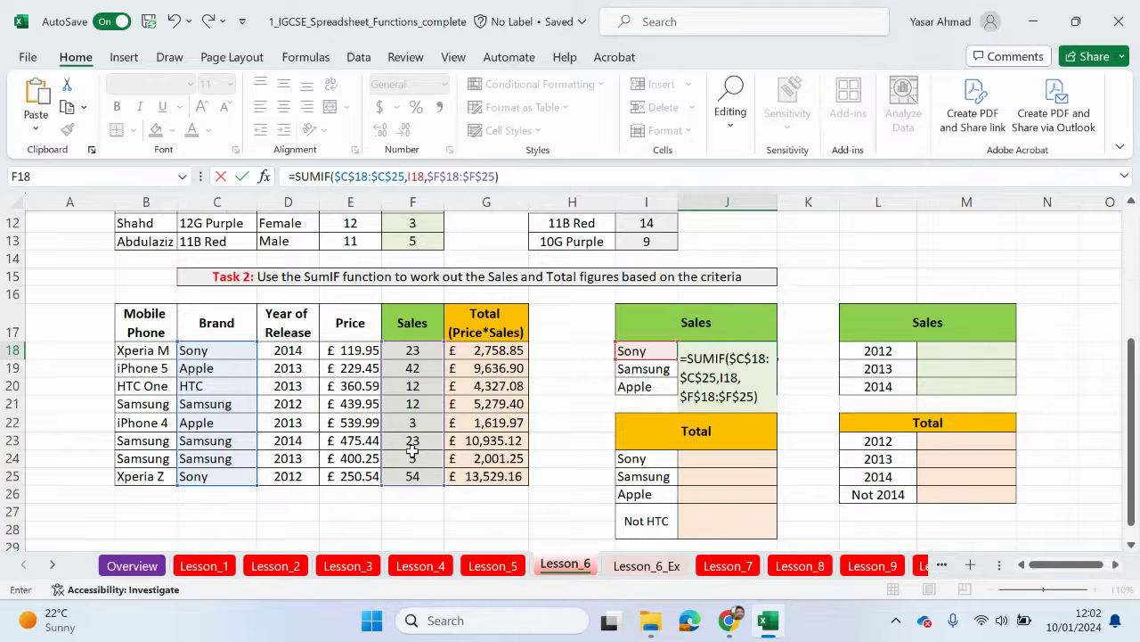
{"action": "key", "text": "Return"}
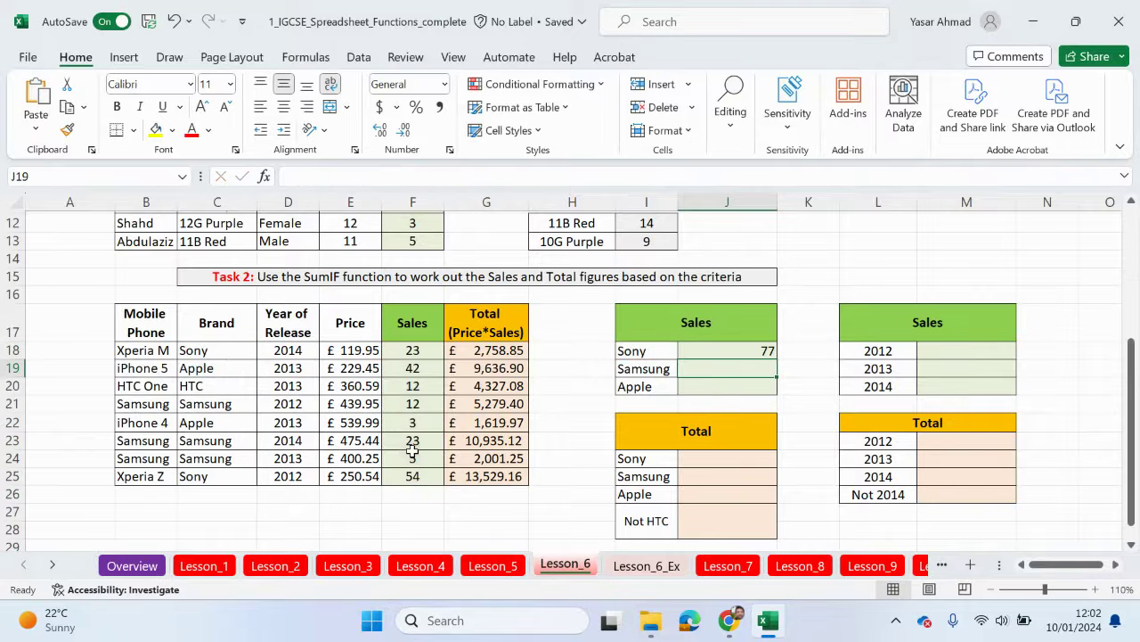
Point out the Sony Brand entries and their matching Sales values 23 and 54.
{"action": "left_click", "coordinate": [241, 352]}
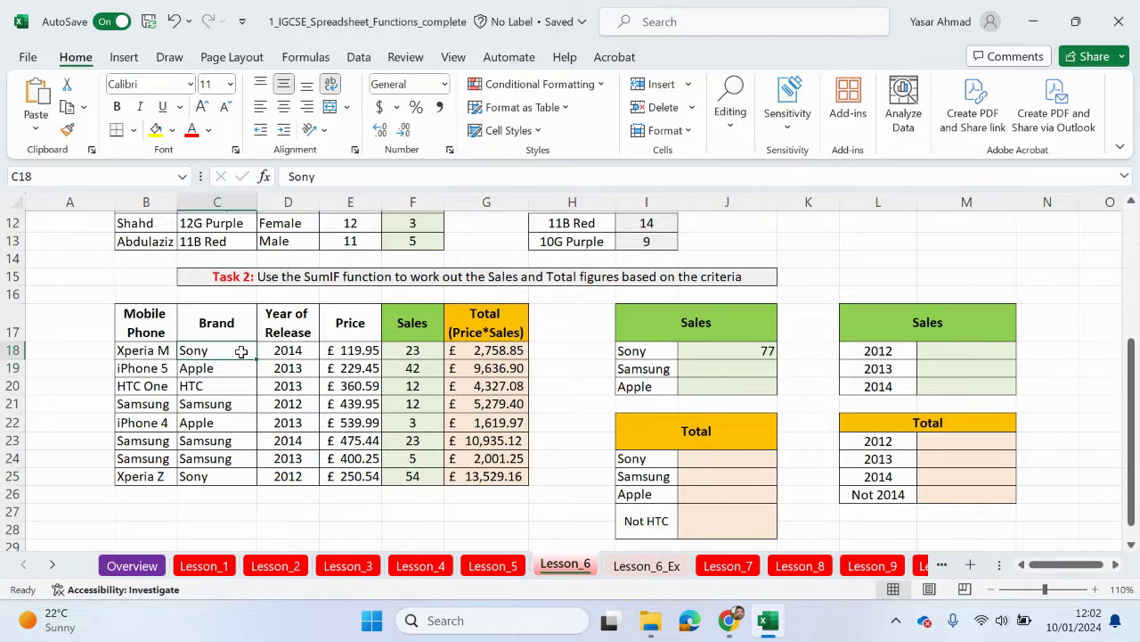
{"action": "left_click", "coordinate": [430, 356]}
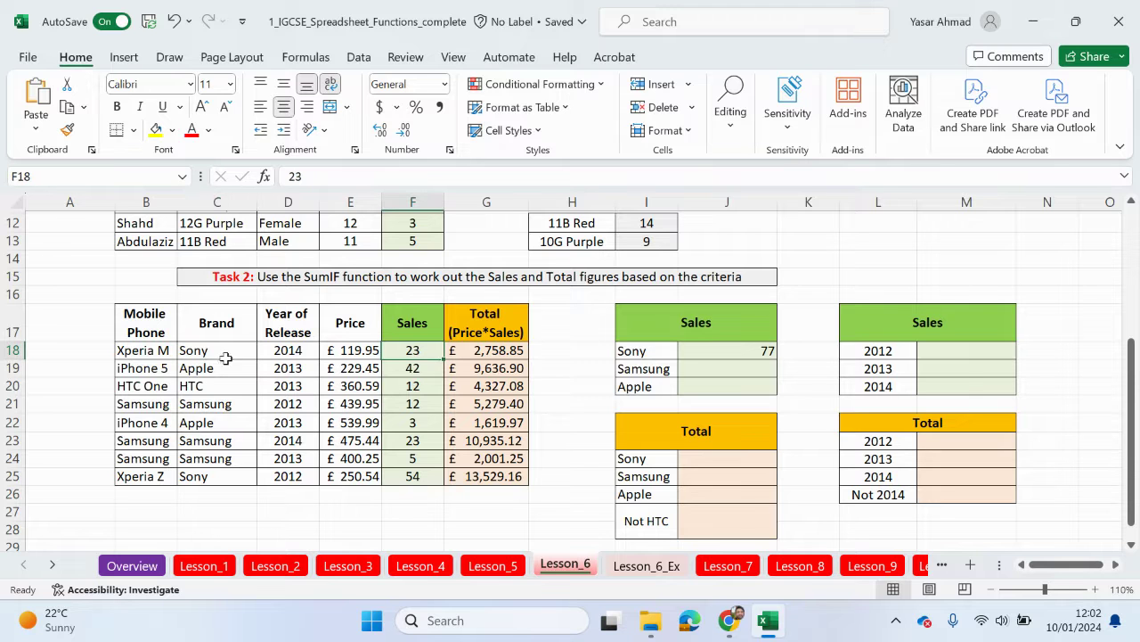
{"action": "left_click", "coordinate": [194, 480]}
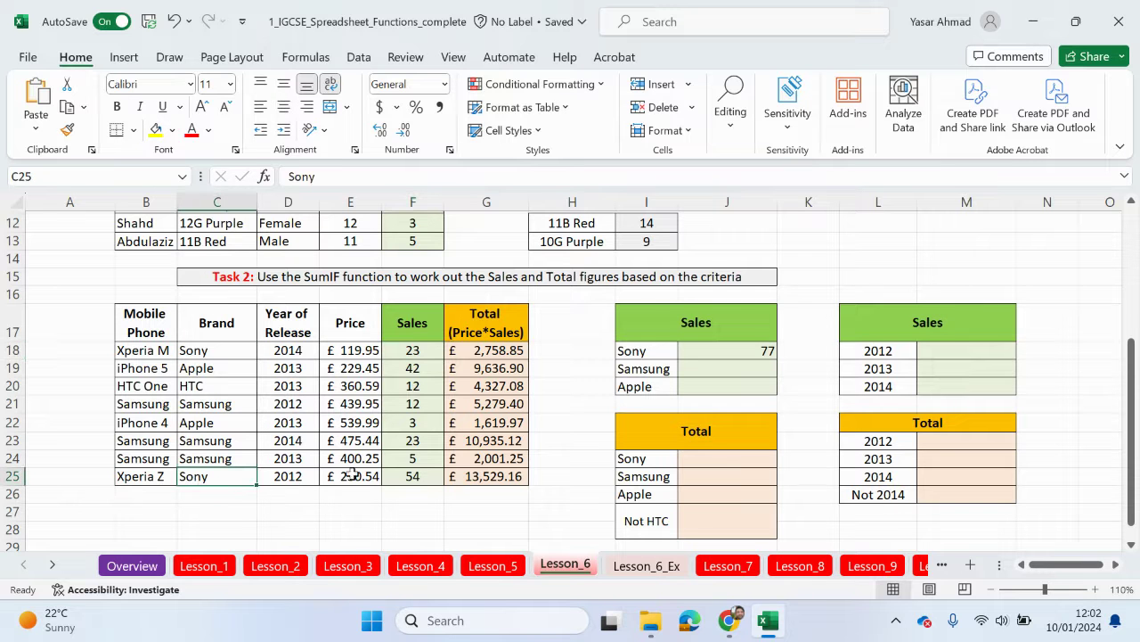
{"action": "left_click", "coordinate": [414, 478]}
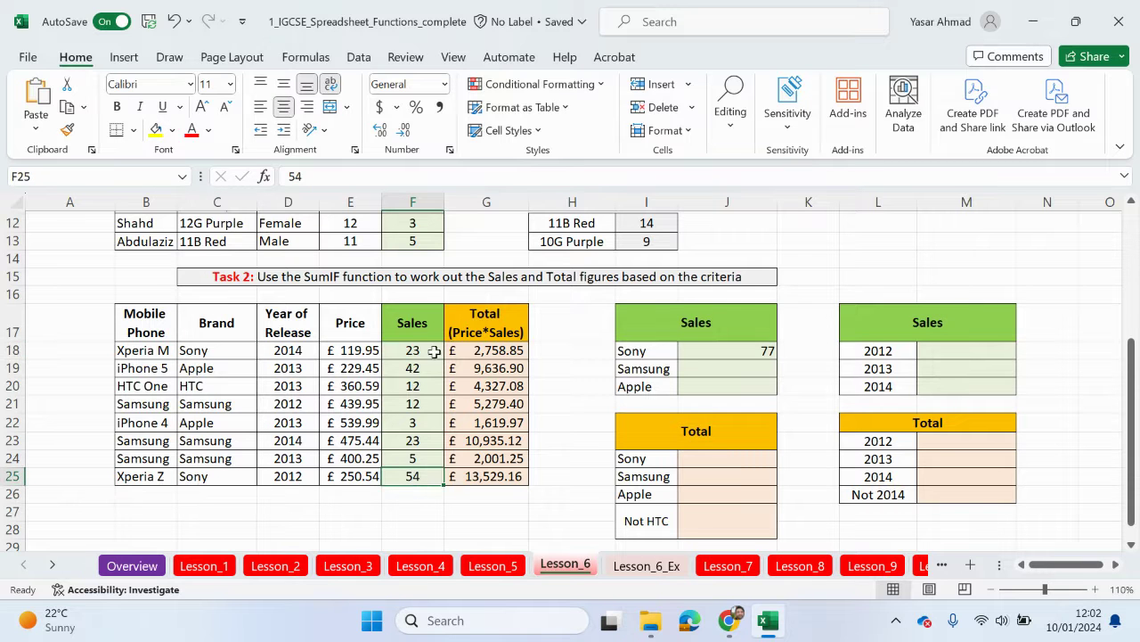
Fill the Sony SUMIF down through J20, giving Samsung 40 and Apple 45.
{"action": "left_click", "coordinate": [767, 352]}
{"action": "key", "text": "ctrl+v"}
{"action": "left_click_drag", "start_coordinate": [776, 359], "coordinate": [758, 395]}
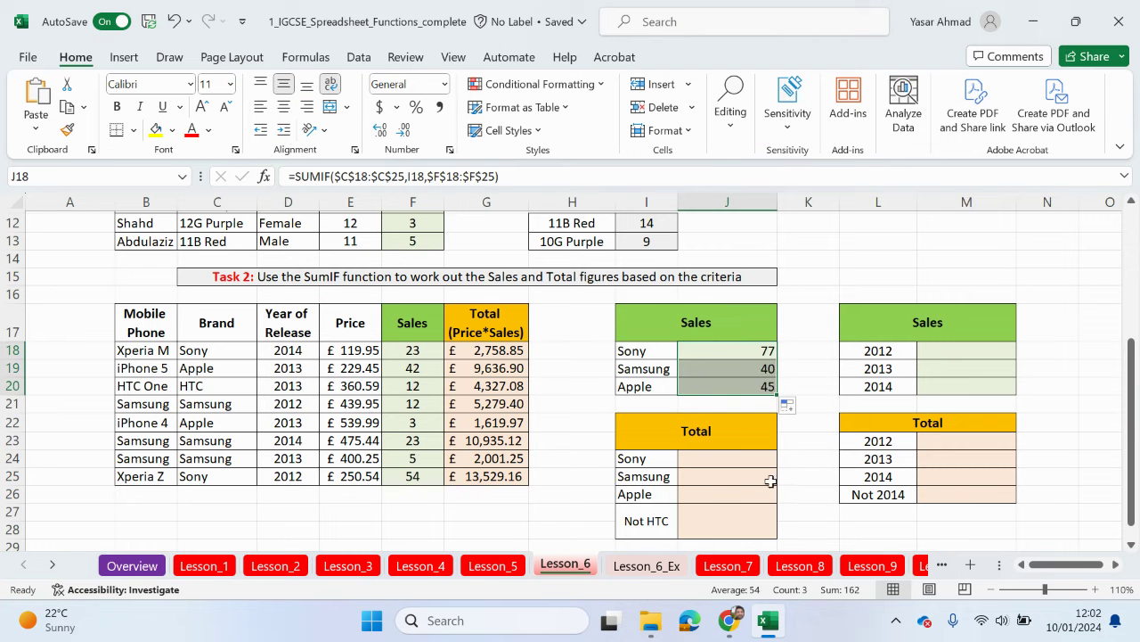
{"action": "left_click", "coordinate": [726, 460]}
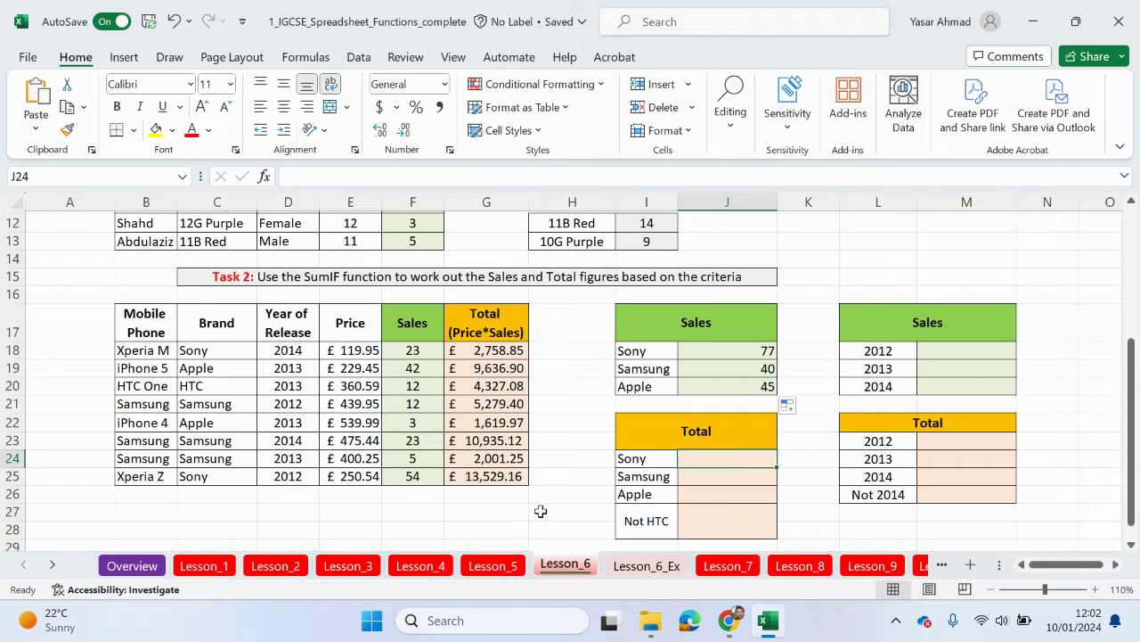
Start a SUMIF in the wrong cell of the year Total table, then cancel it.
{"action": "left_click", "coordinate": [949, 437]}
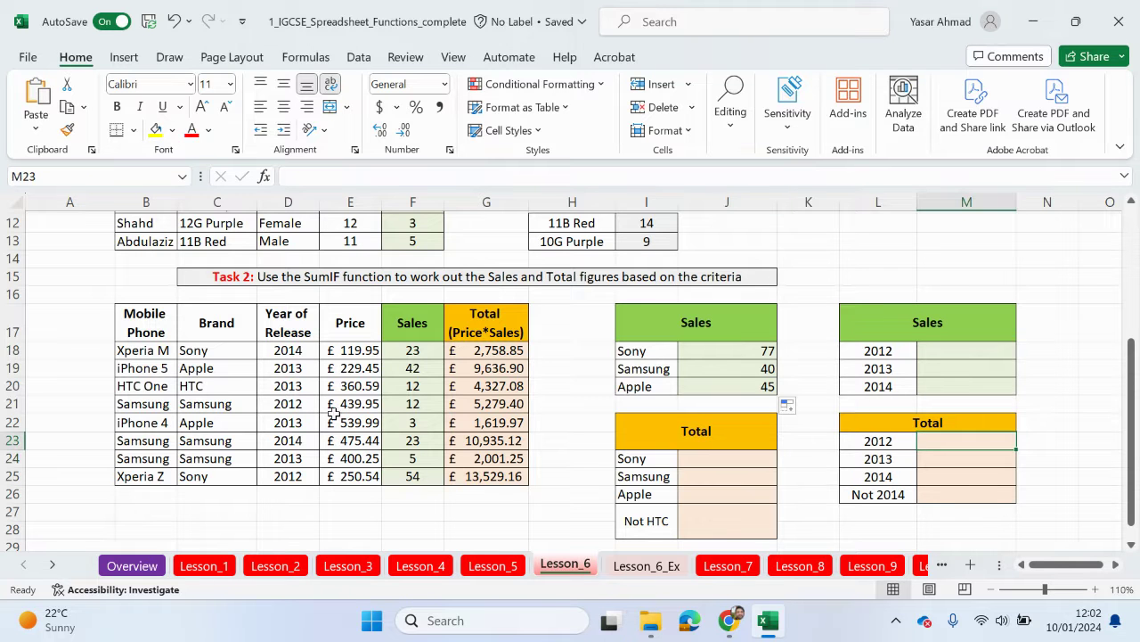
{"action": "left_click", "coordinate": [966, 458]}
{"action": "type", "text": "=sumif"}
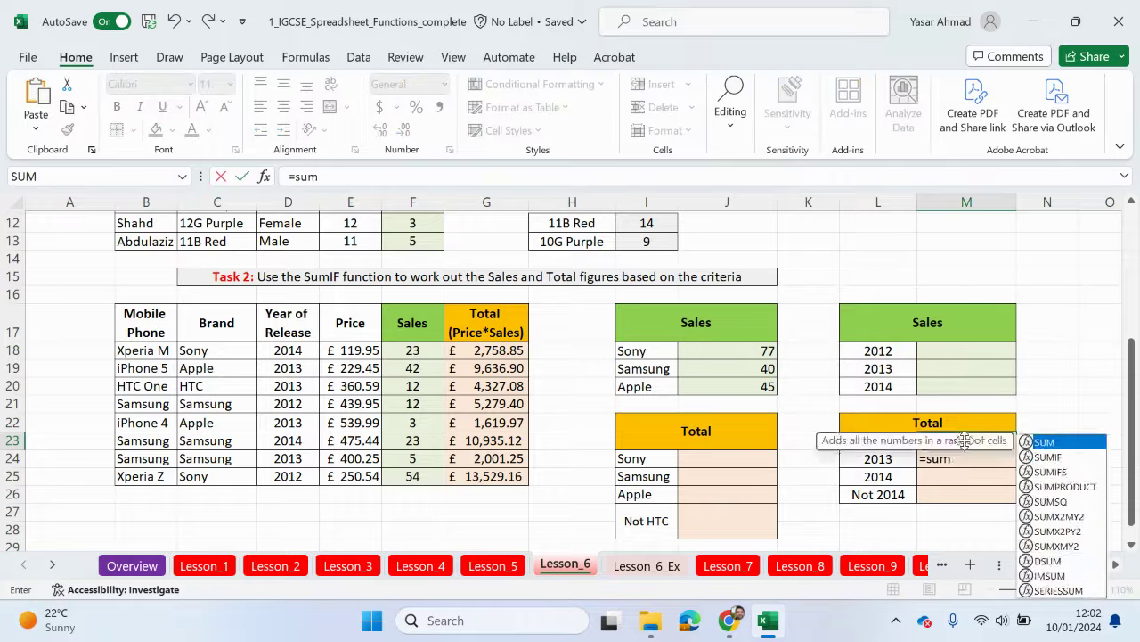
{"action": "double_click", "coordinate": [952, 479]}
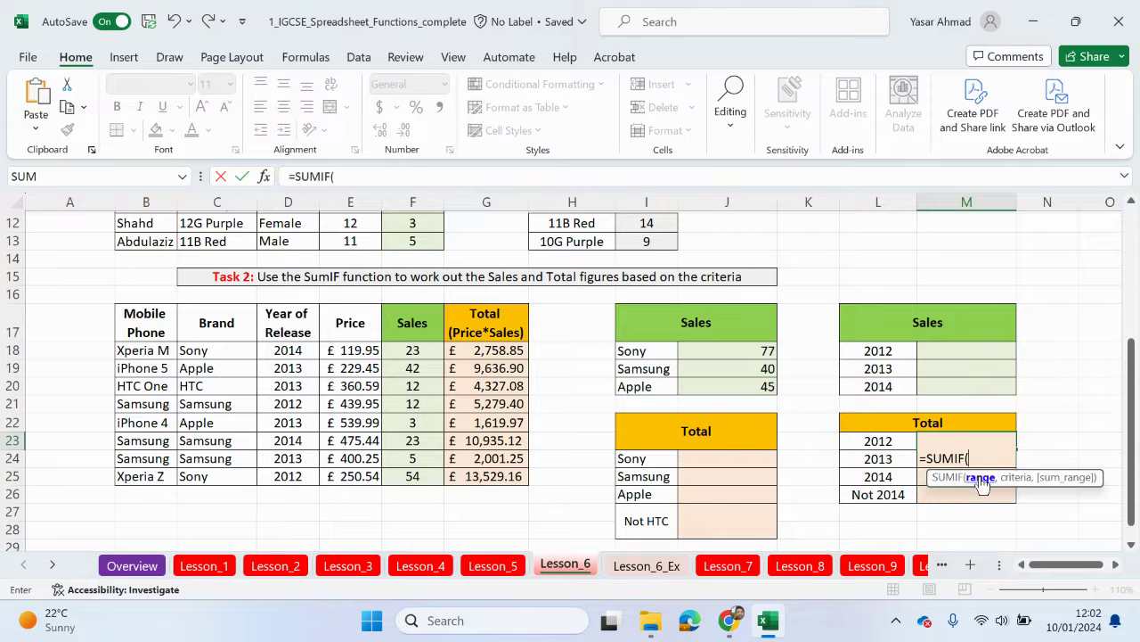
{"action": "left_click", "coordinate": [375, 168]}
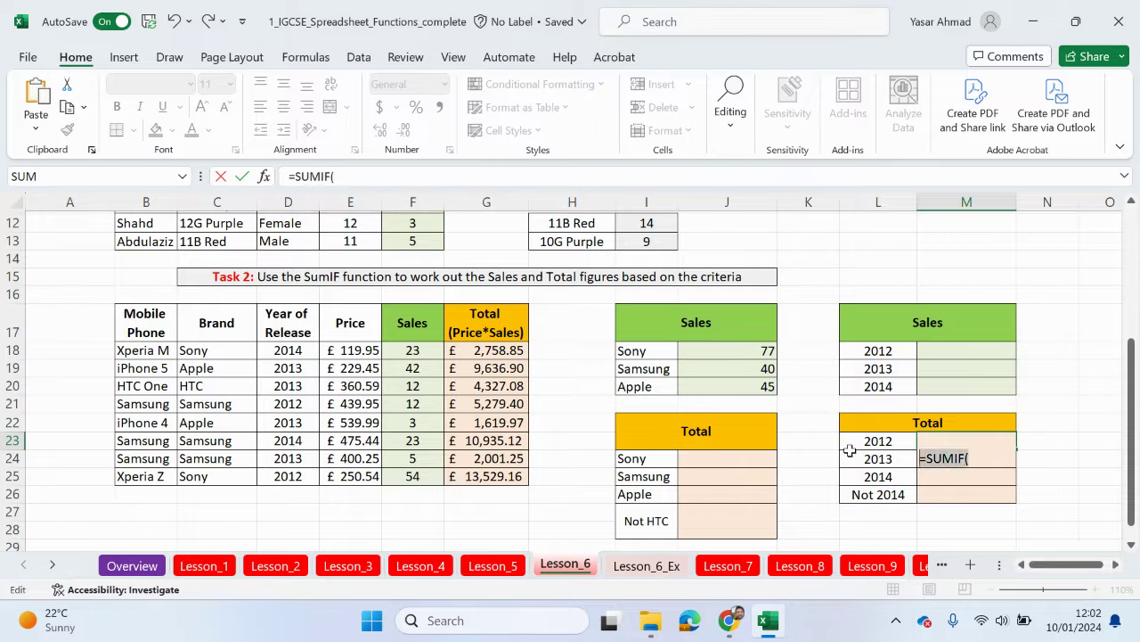
{"action": "key", "text": "Escape"}
{"action": "key", "text": "Escape"}
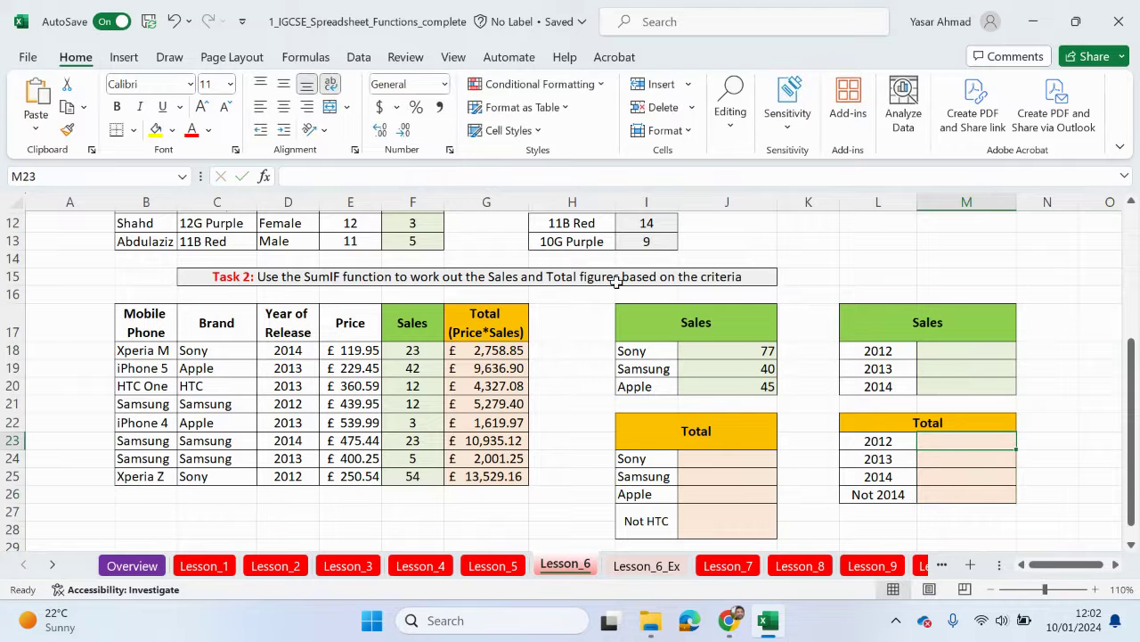
Enter =SUMIF($D$18:$D$25,L23,$G$18:$G$25) in M23, giving 18808.56 for 2012.
{"action": "left_click", "coordinate": [387, 169]}
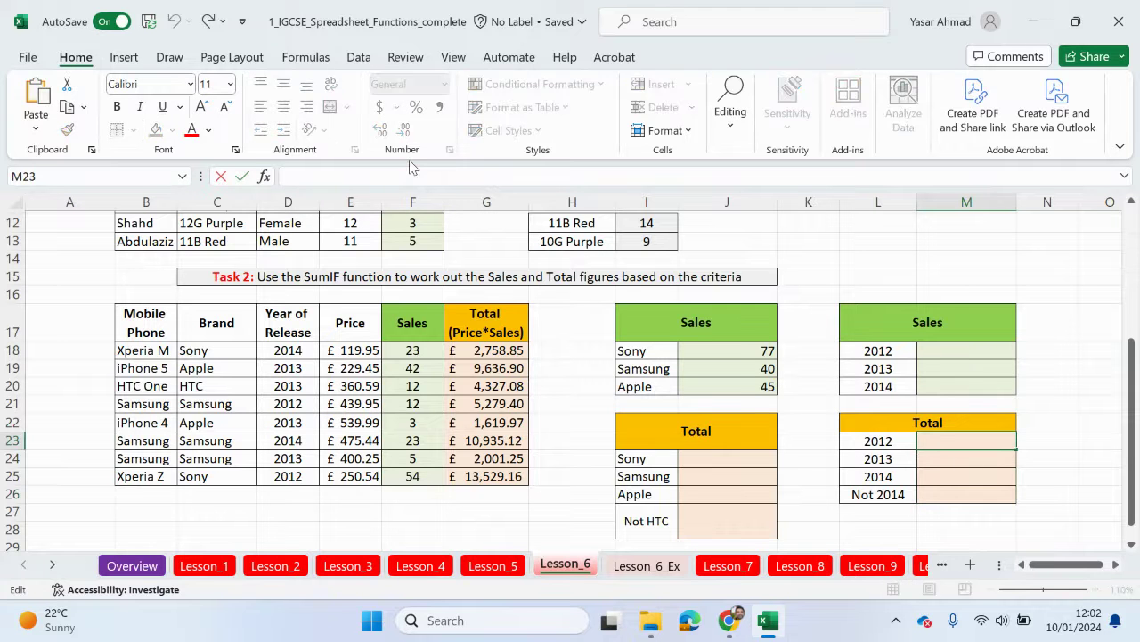
{"action": "type", "text": "=sum"}
{"action": "double_click", "coordinate": [355, 218]}
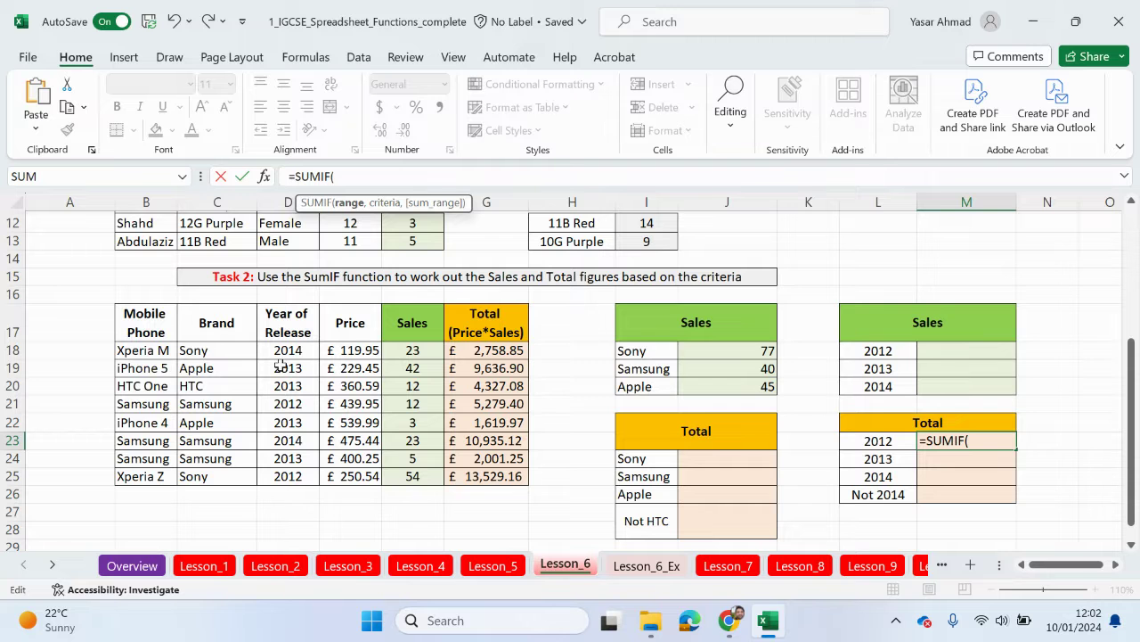
{"action": "left_click_drag", "start_coordinate": [285, 355], "coordinate": [287, 476]}
{"action": "key", "text": "F4"}
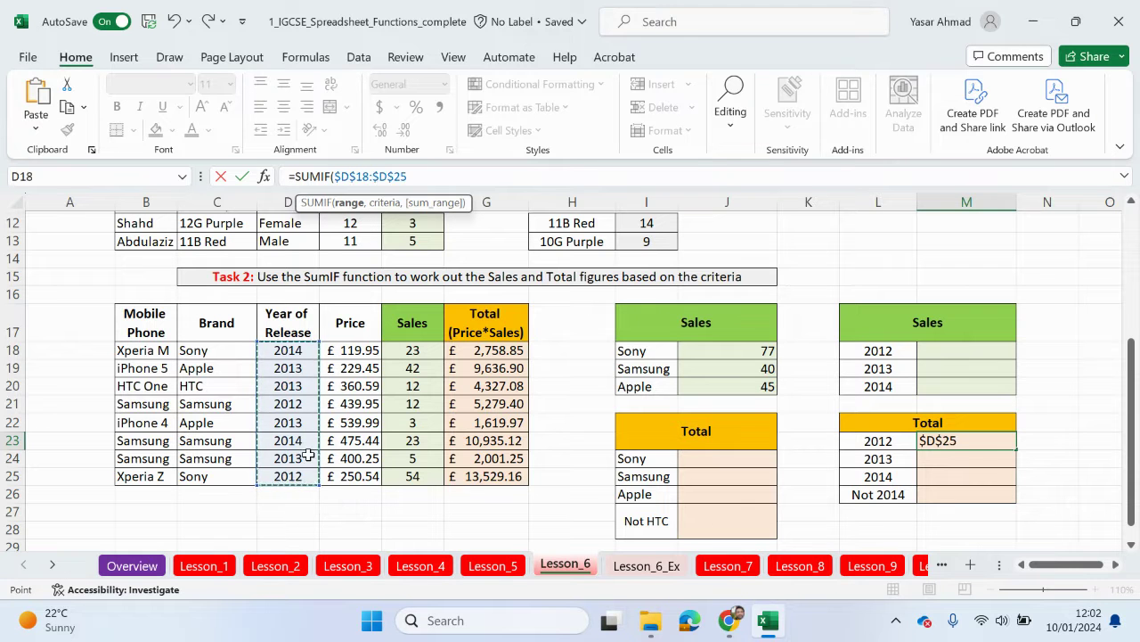
{"action": "type", "text": ","}
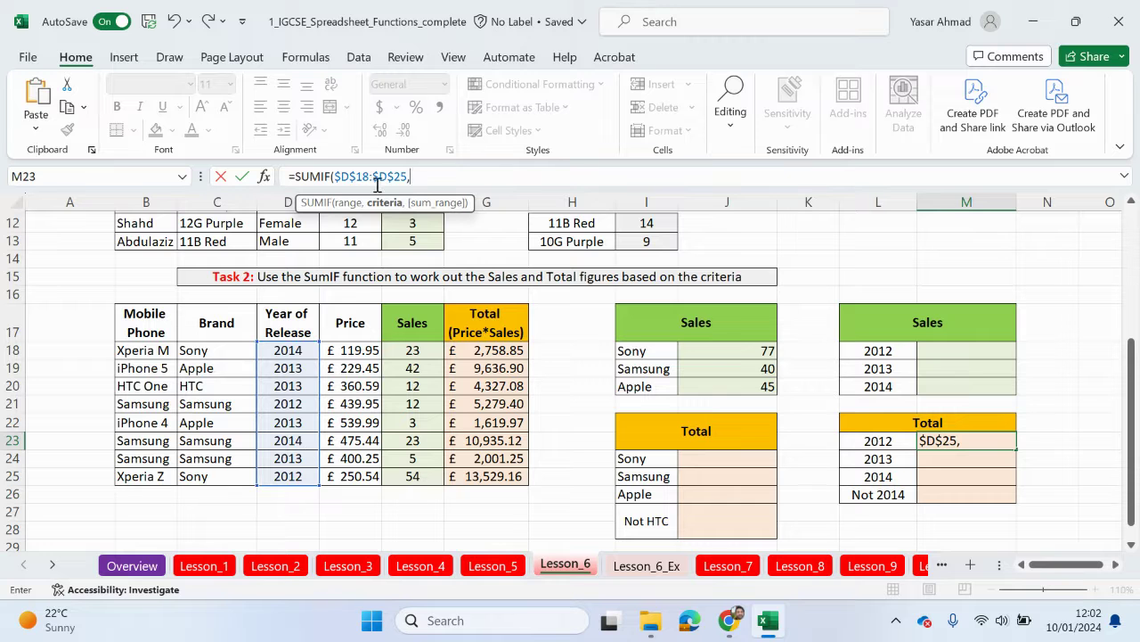
{"action": "left_click", "coordinate": [862, 443]}
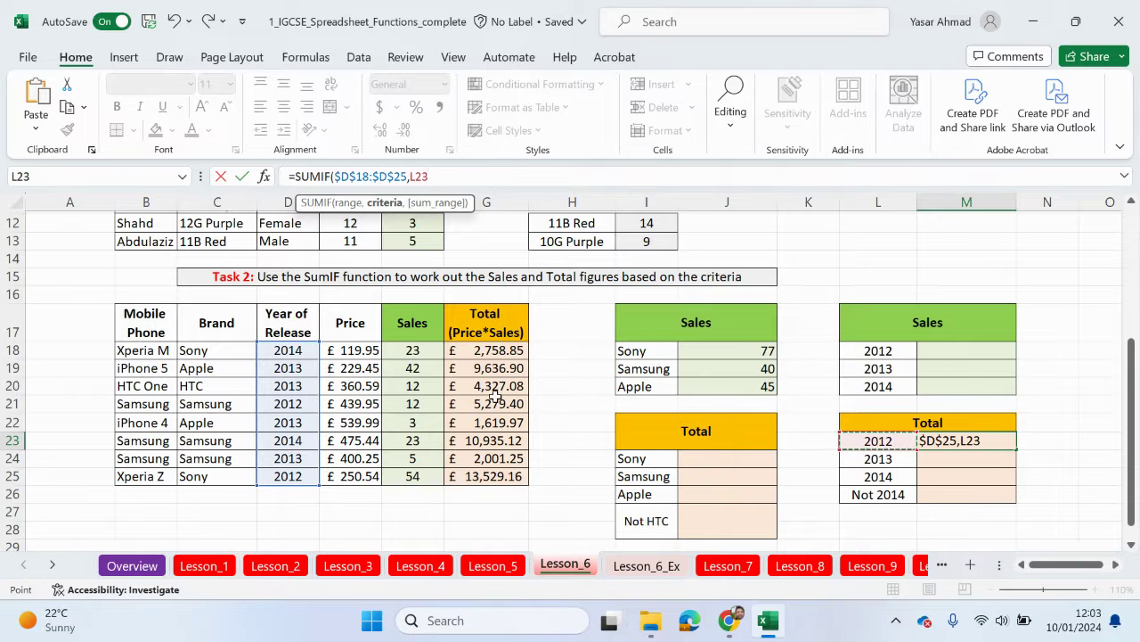
{"action": "type", "text": ","}
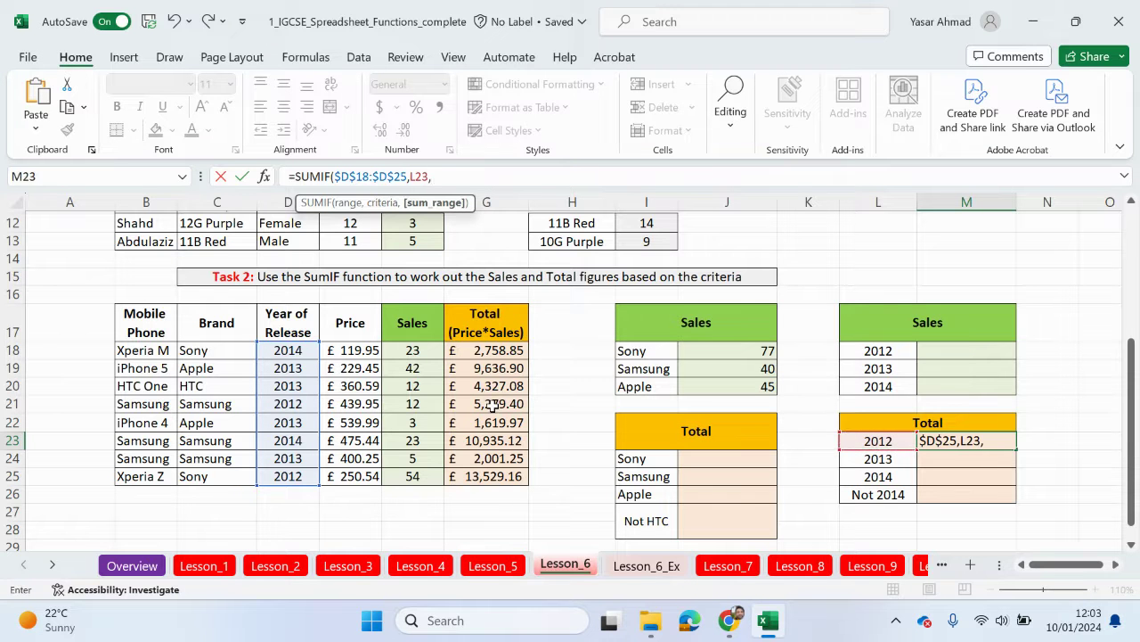
{"action": "left_click_drag", "start_coordinate": [513, 350], "coordinate": [502, 472]}
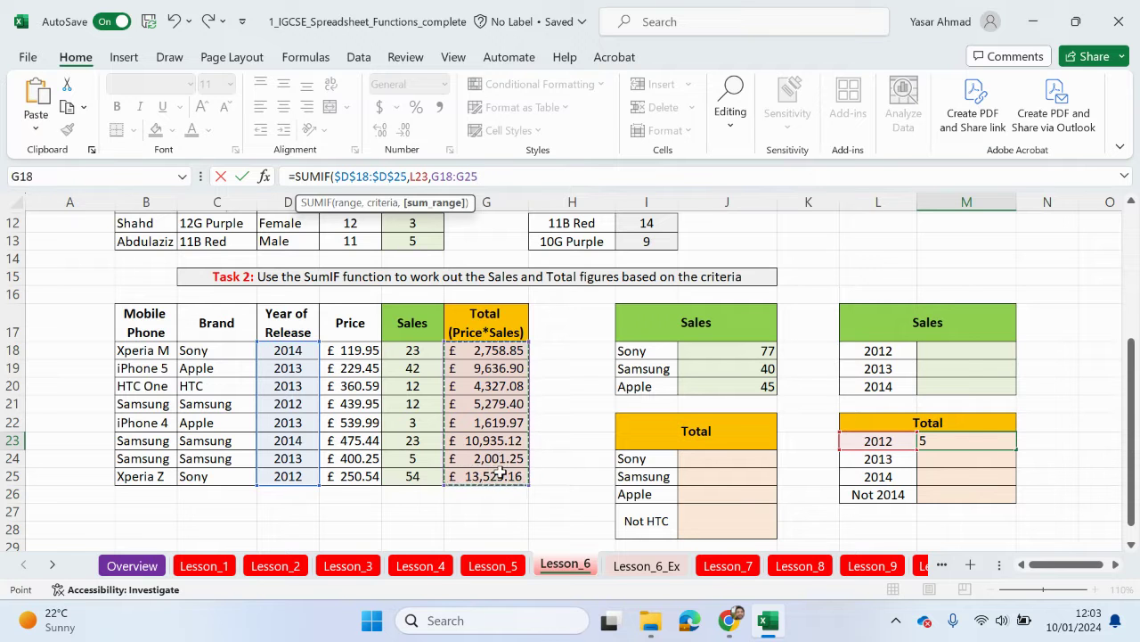
{"action": "key", "text": "F4"}
{"action": "type", "text": ")"}
{"action": "key", "text": "Return"}
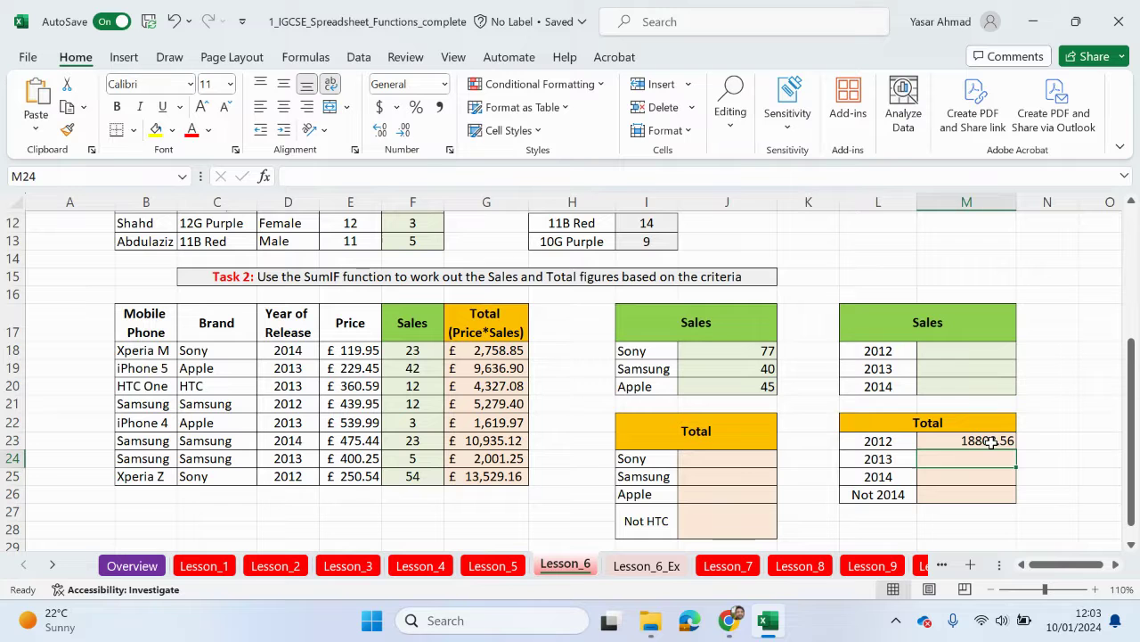
Format the 2012 total in £ Accounting and fill down: £17,585.20 (2013), £13,693.97 (2014).
{"action": "mouse_move", "coordinate": [992, 443]}
{"action": "left_mouse_down"}
{"action": "mouse_move", "coordinate": [988, 473]}
{"action": "mouse_move", "coordinate": [993, 442]}
{"action": "left_mouse_up"}
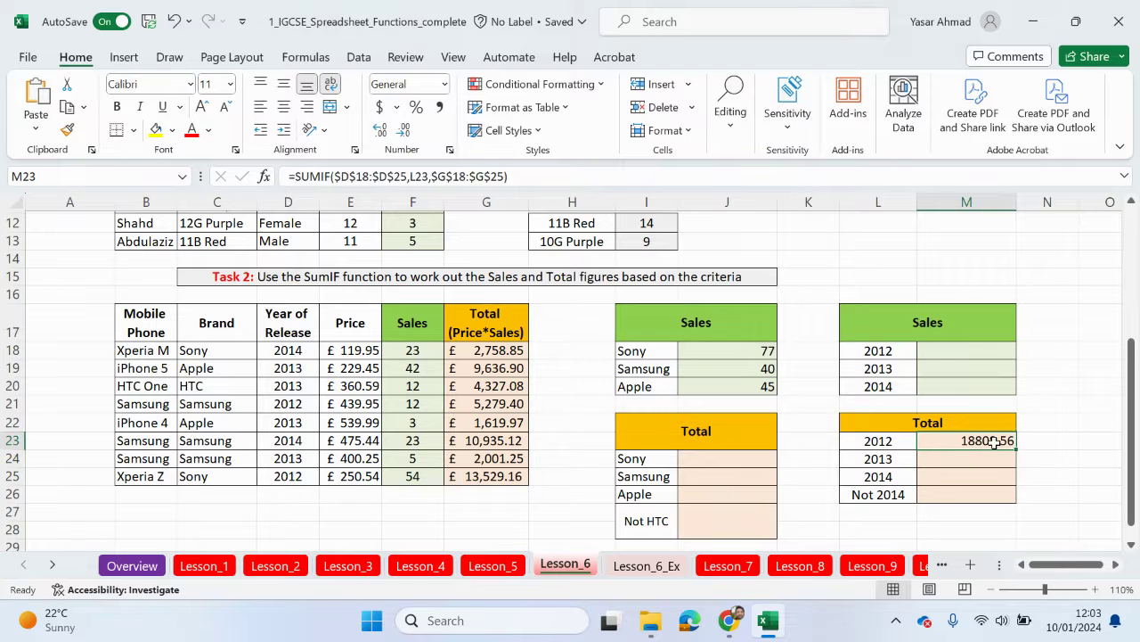
{"action": "left_click", "coordinate": [397, 107]}
{"action": "left_click", "coordinate": [472, 161]}
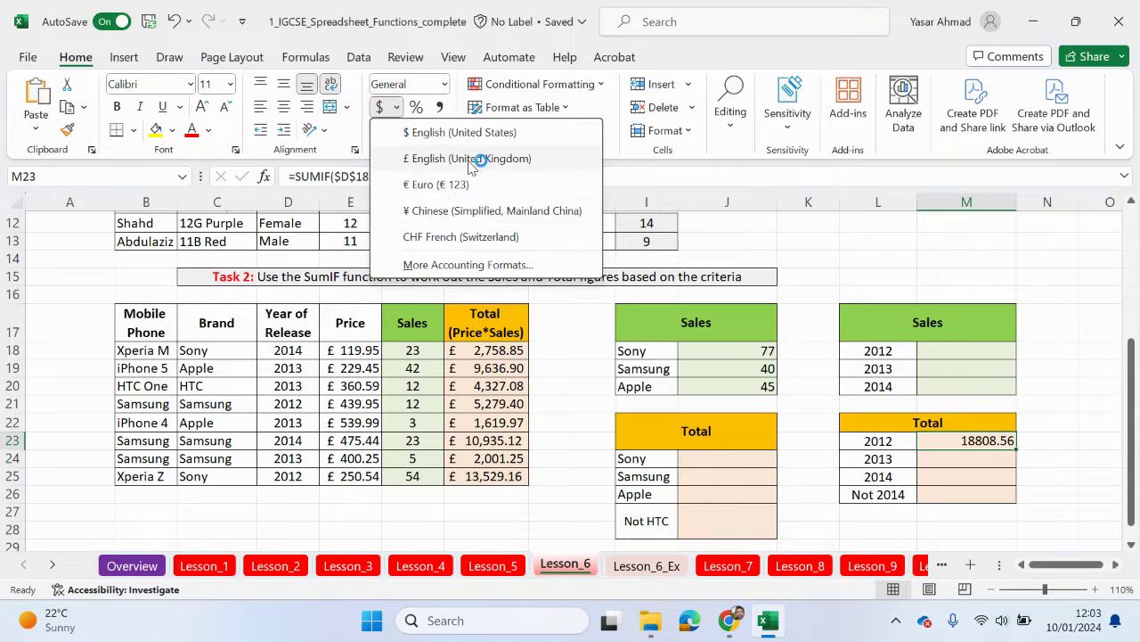
{"action": "left_click_drag", "start_coordinate": [1020, 449], "coordinate": [1008, 480]}
{"action": "left_click", "coordinate": [986, 499]}
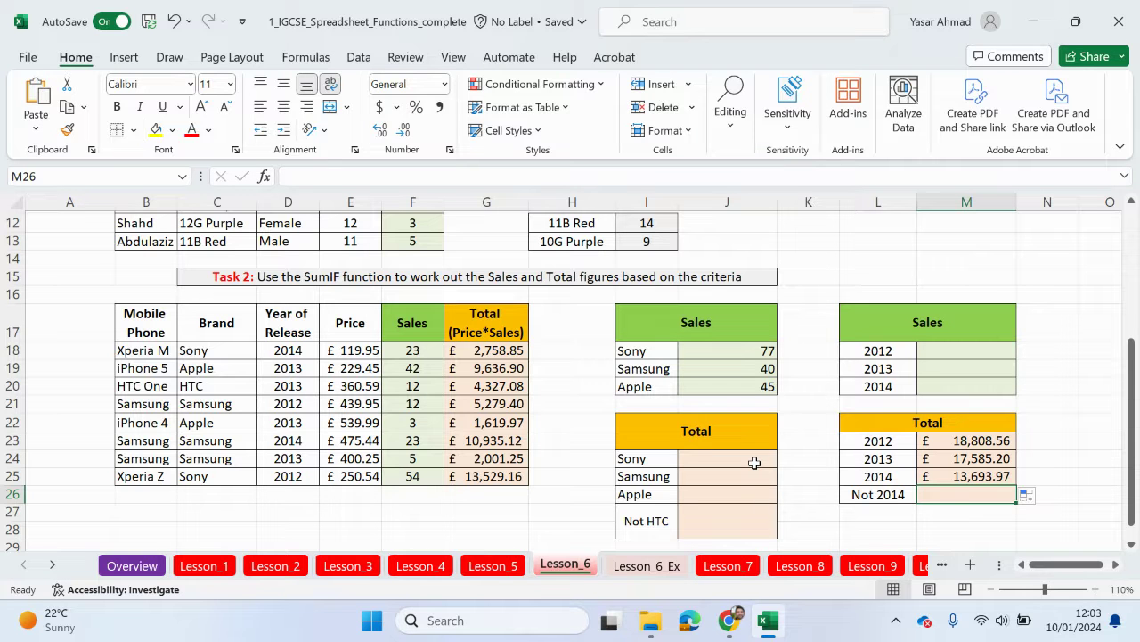
Enter =SUMIF(D18:D25,"<>2014",G18:G25) as the Not 2014 total in M26.
{"action": "type", "text": "=sumif"}
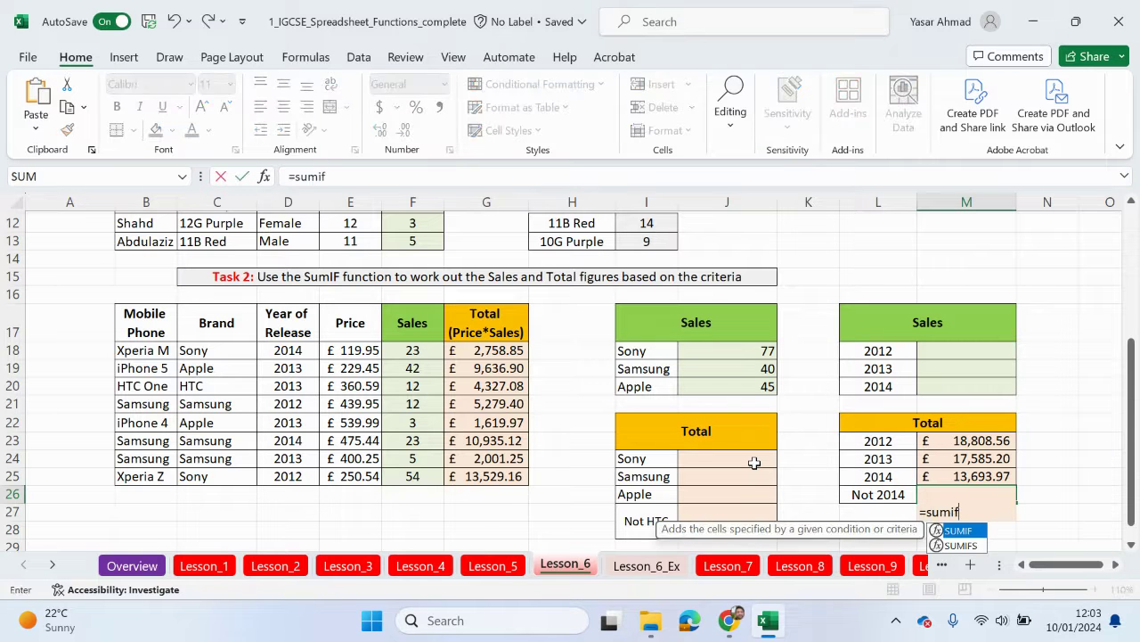
{"action": "double_click", "coordinate": [960, 531]}
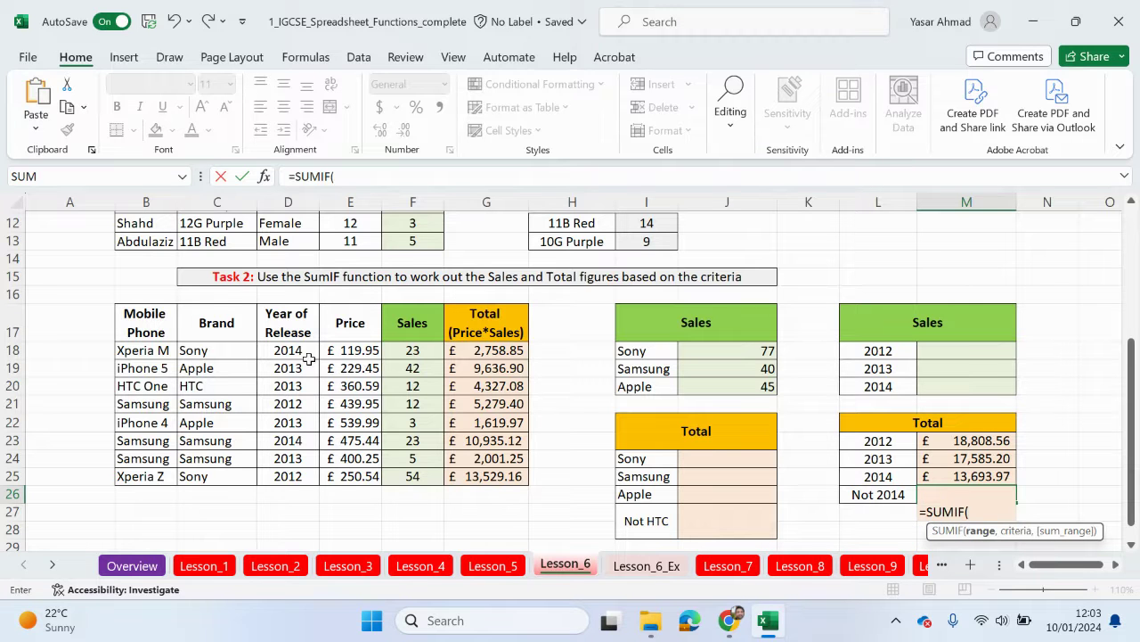
{"action": "left_click_drag", "start_coordinate": [303, 353], "coordinate": [294, 474]}
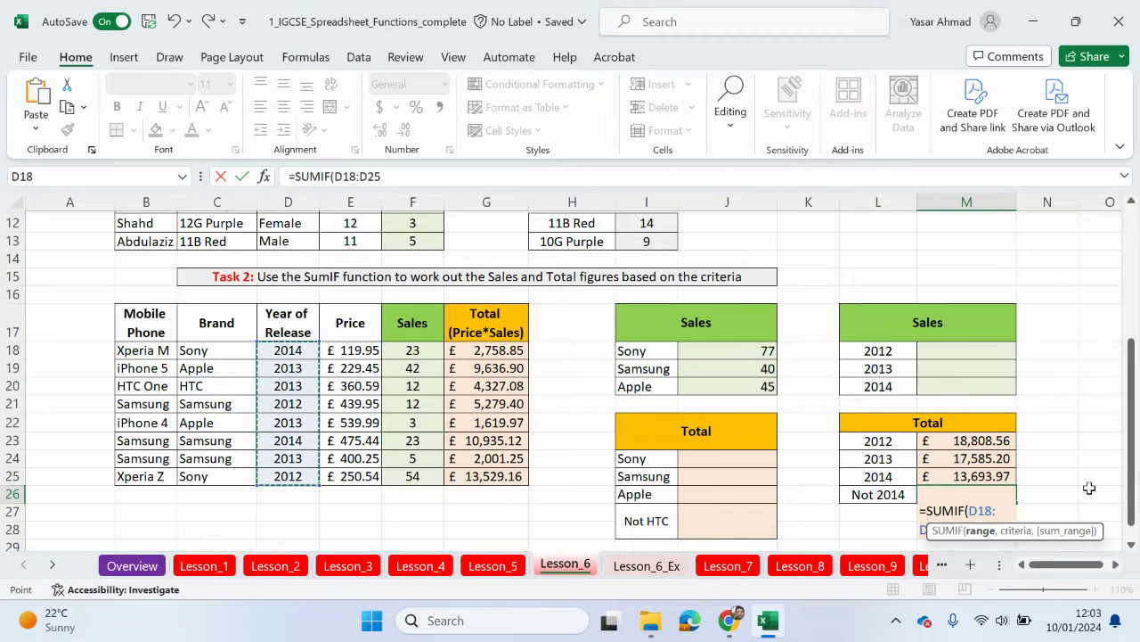
{"action": "type", "text": ","}
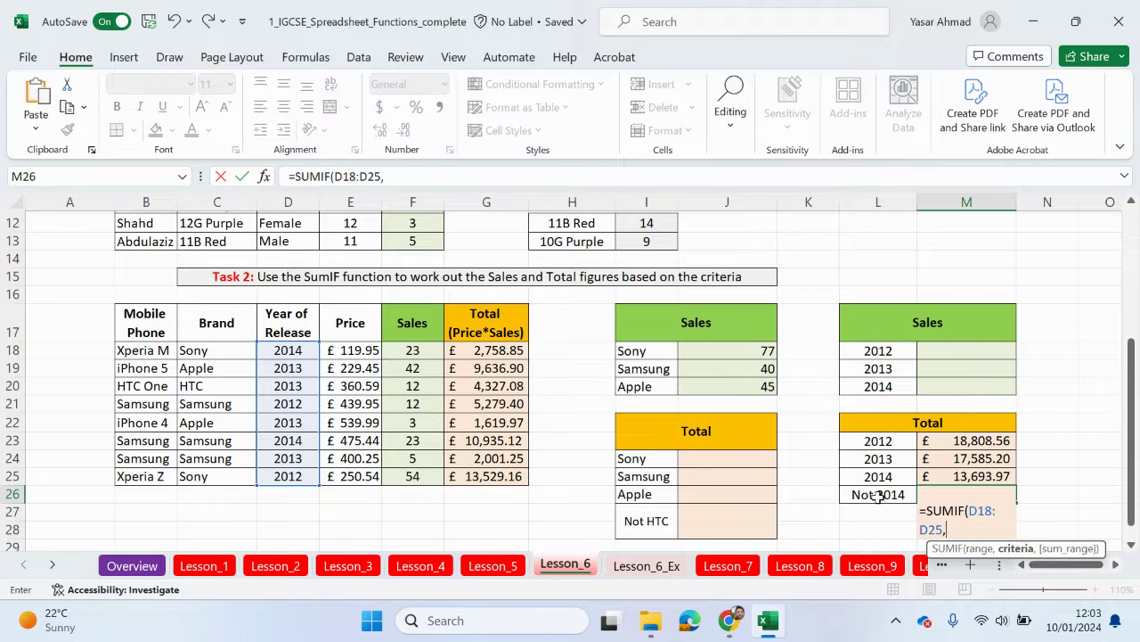
{"action": "left_click", "coordinate": [420, 175]}
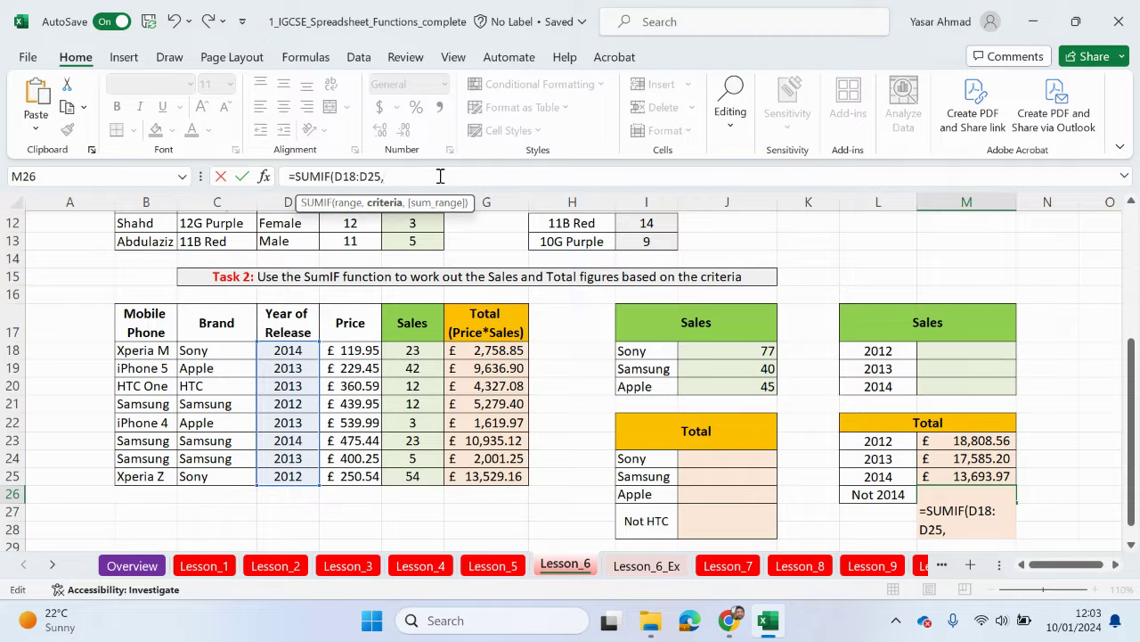
{"action": "type", "text": "\"<>2014,"}
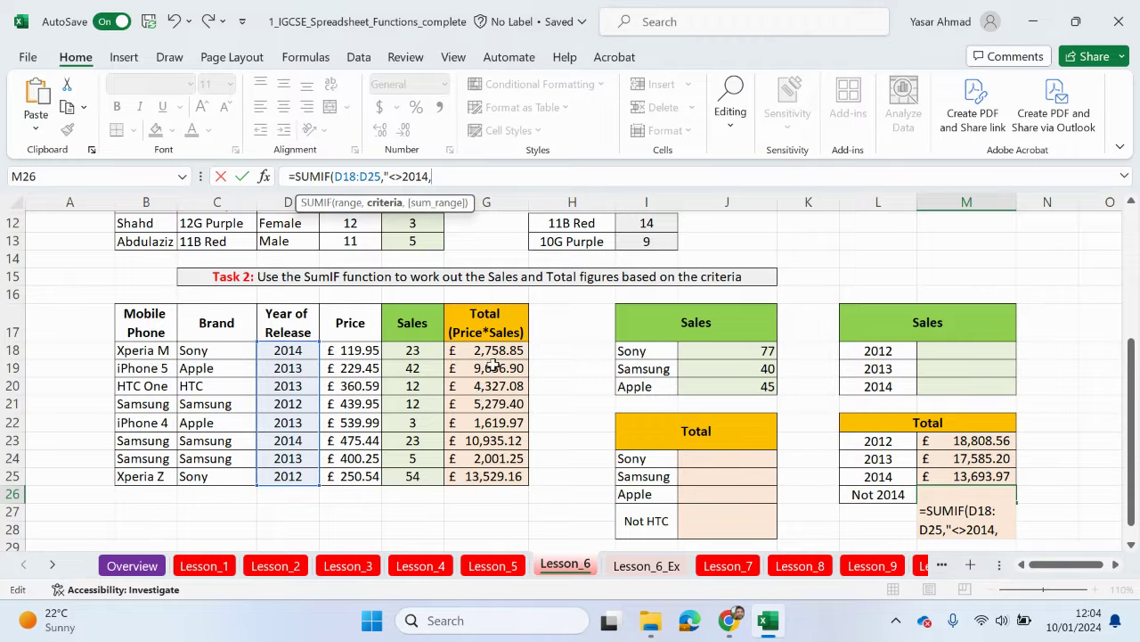
{"action": "left_click_drag", "start_coordinate": [488, 349], "coordinate": [486, 477]}
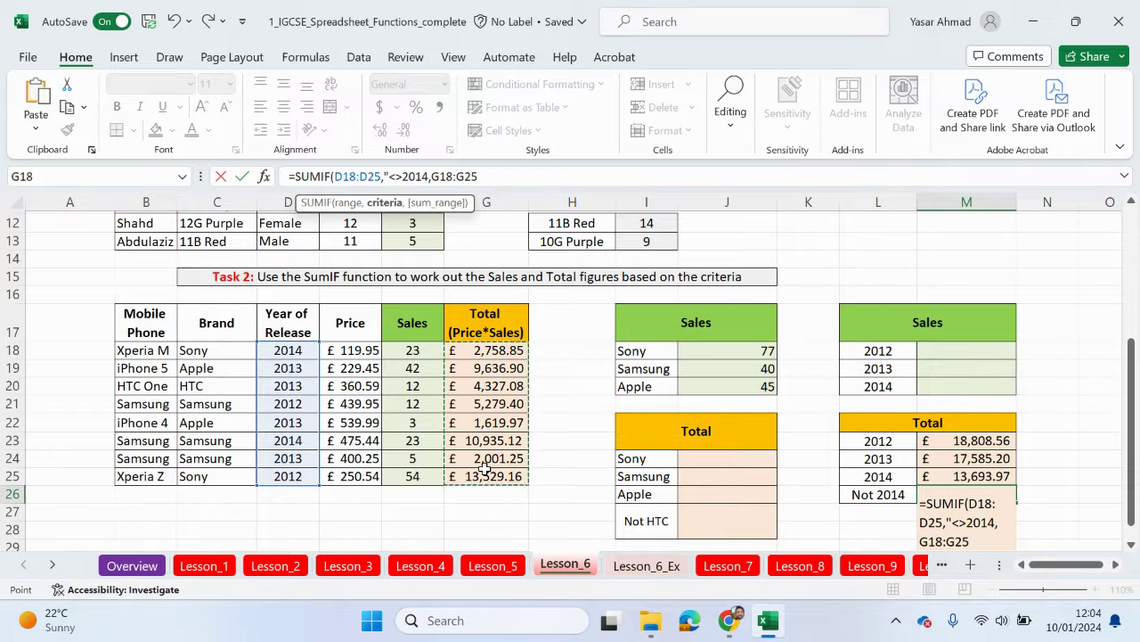
{"action": "left_click", "coordinate": [423, 176]}
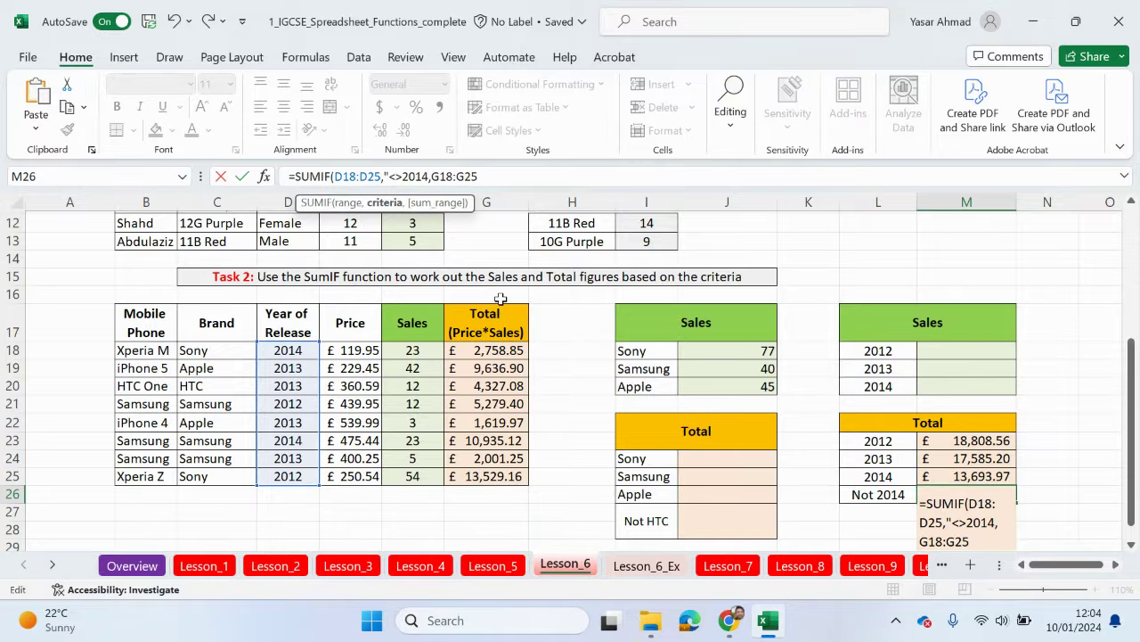
{"action": "type", "text": "\""}
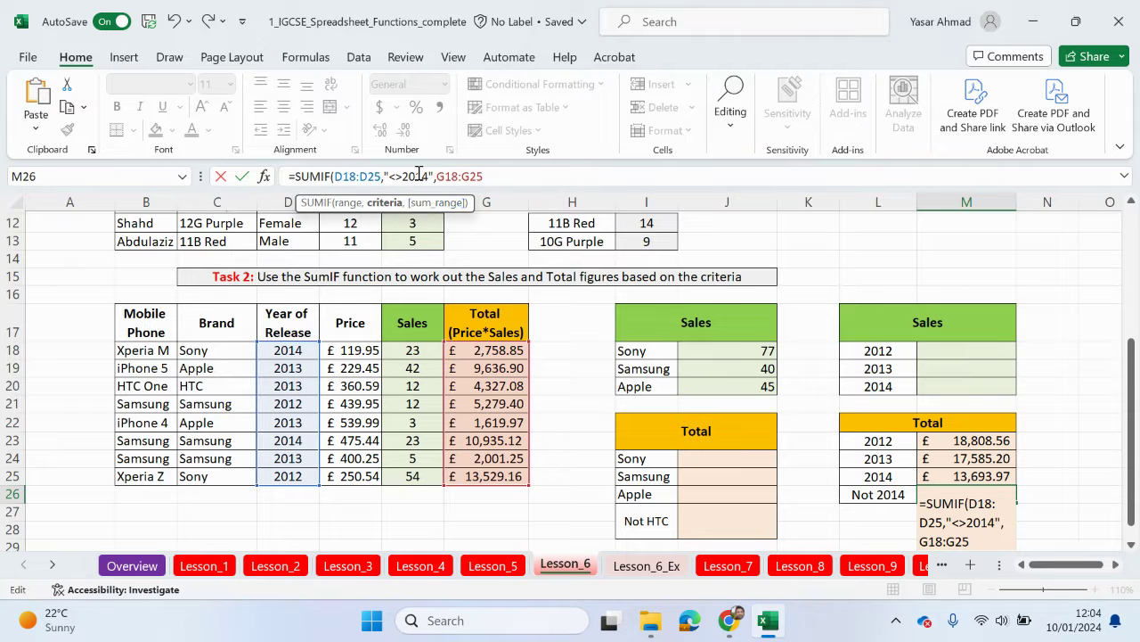
{"action": "left_click", "coordinate": [356, 176]}
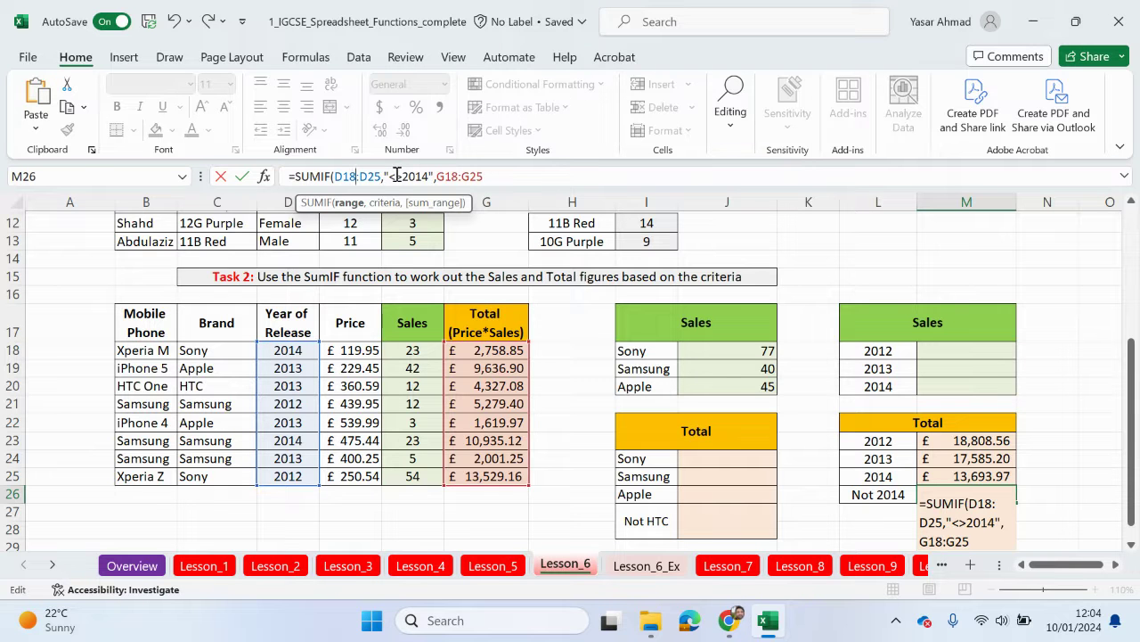
{"action": "left_click", "coordinate": [455, 177]}
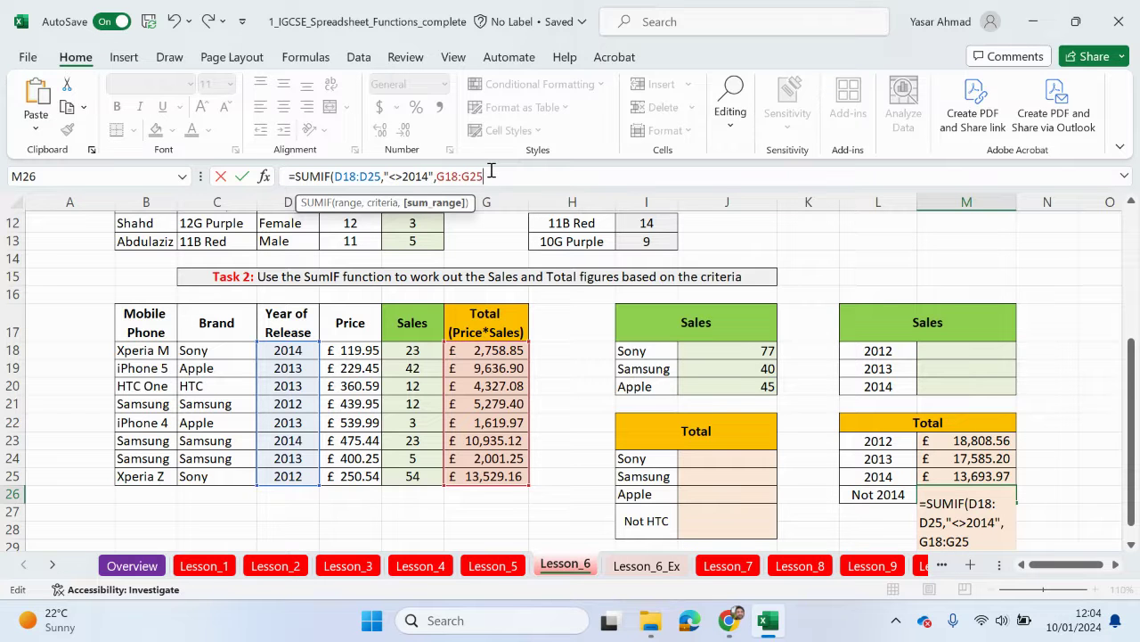
{"action": "type", "text": ")"}
{"action": "key", "text": "Return"}
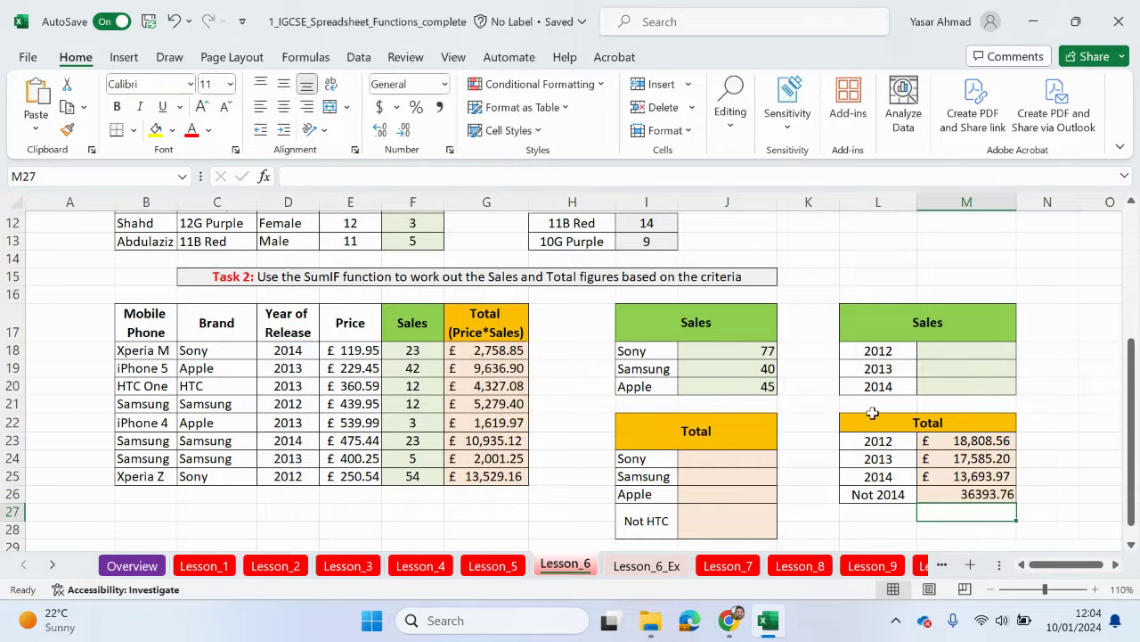
Format the Not 2014 total as £ English (United Kingdom) Accounting, showing £36,393.76.
{"action": "left_click", "coordinate": [998, 497]}
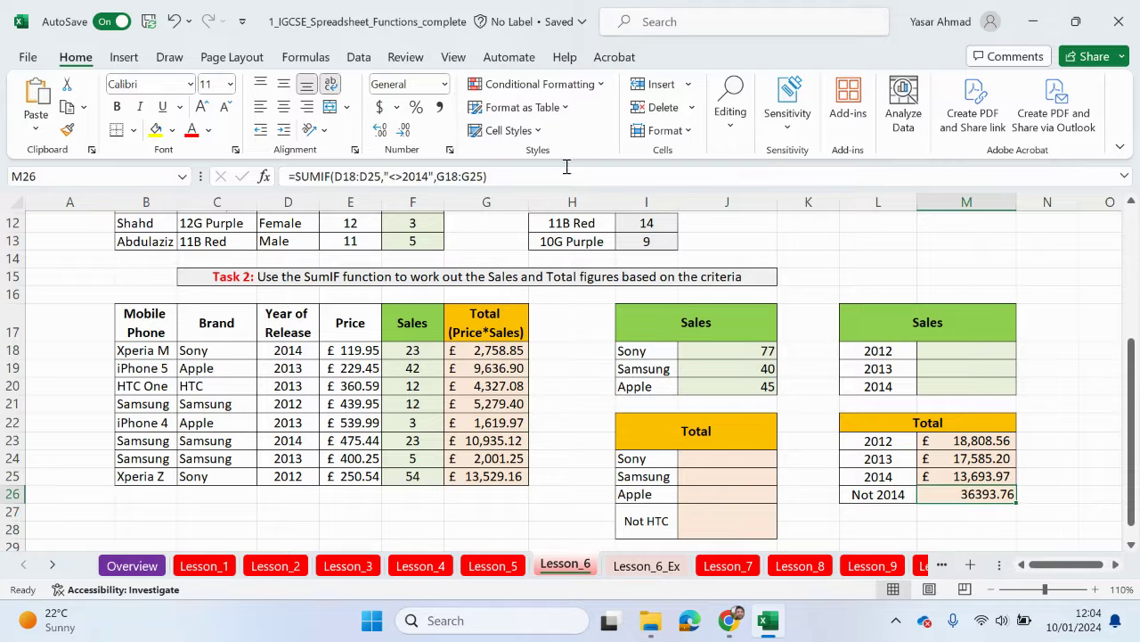
{"action": "left_click", "coordinate": [396, 107]}
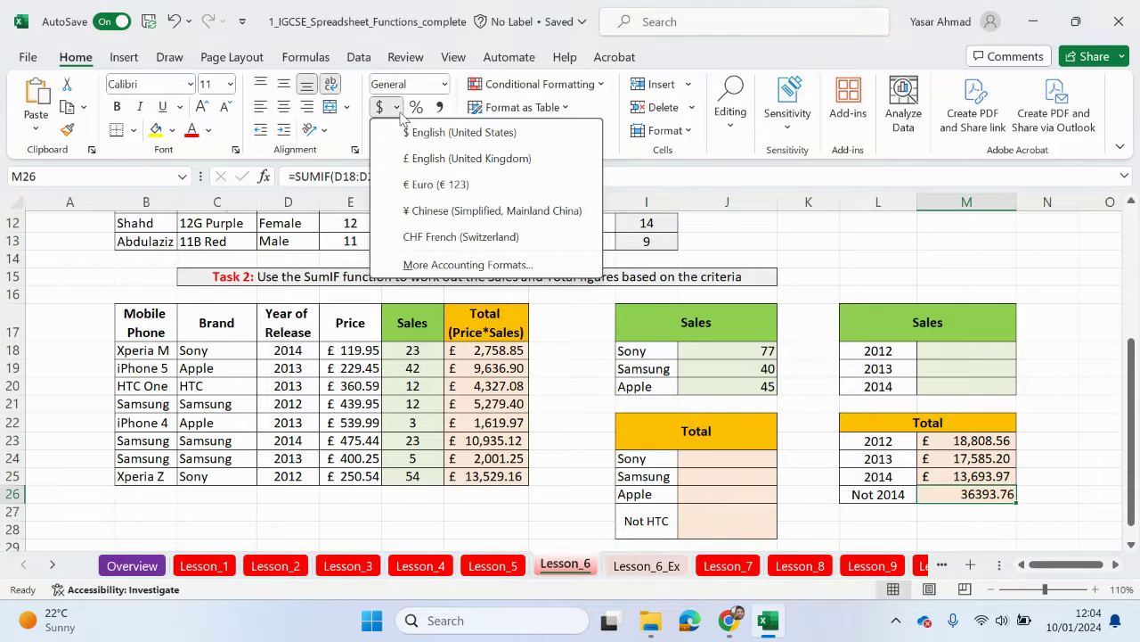
{"action": "left_click", "coordinate": [410, 158]}
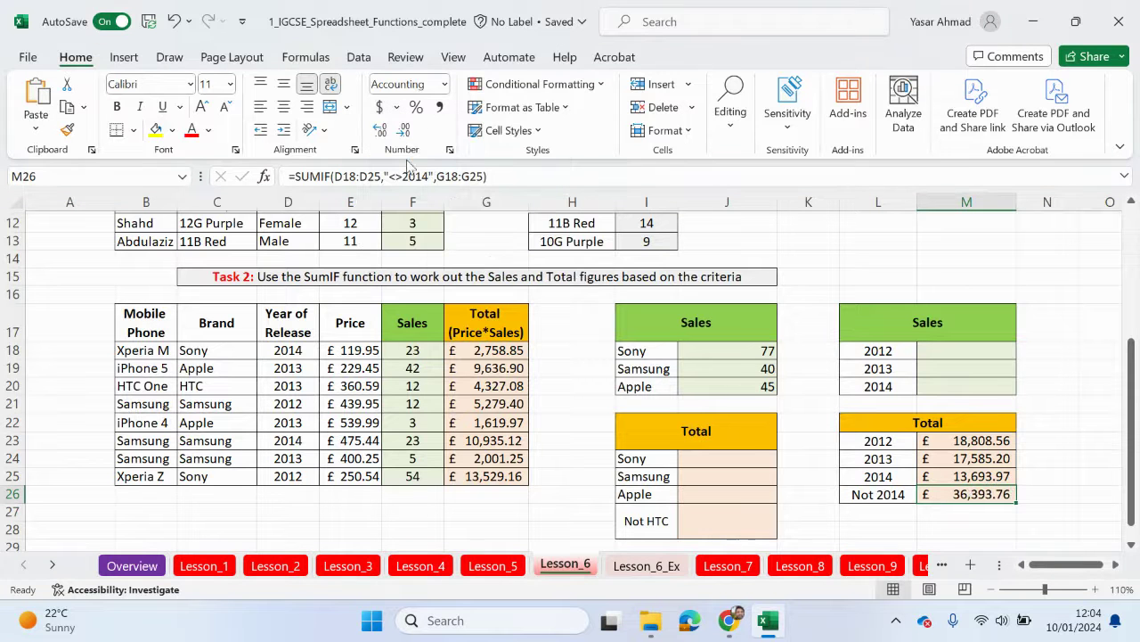
Enter =SUMIF(C18:C25,"<>HTC",G18:G25) in J27 to total non-HTC brand sales.
{"action": "left_click", "coordinate": [728, 519]}
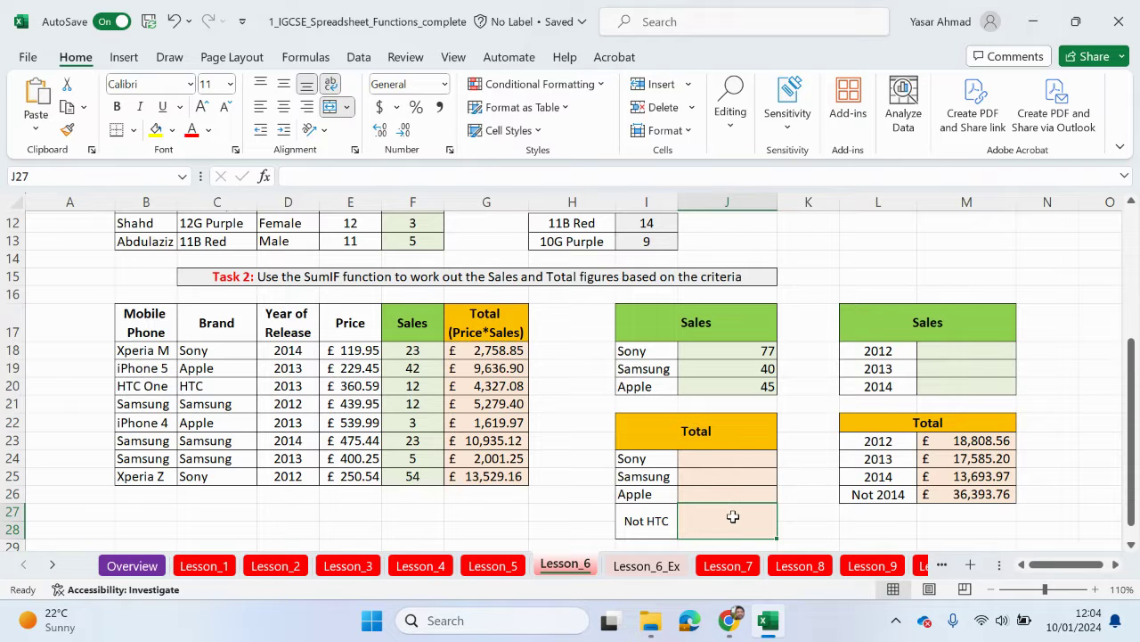
{"action": "type", "text": "=sumi"}
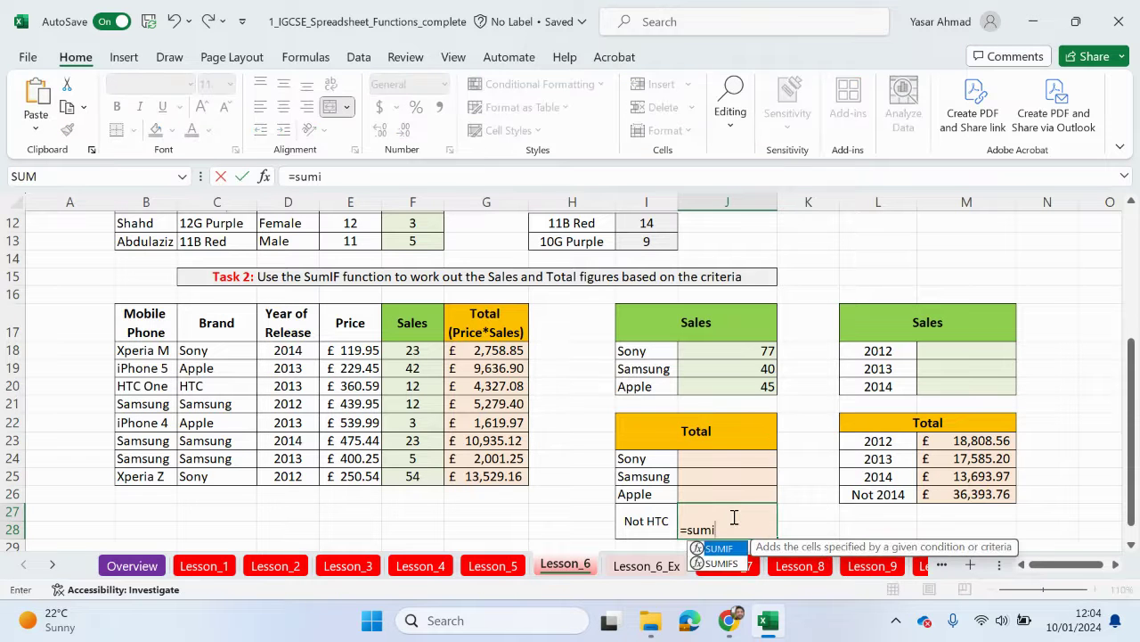
{"action": "double_click", "coordinate": [720, 549]}
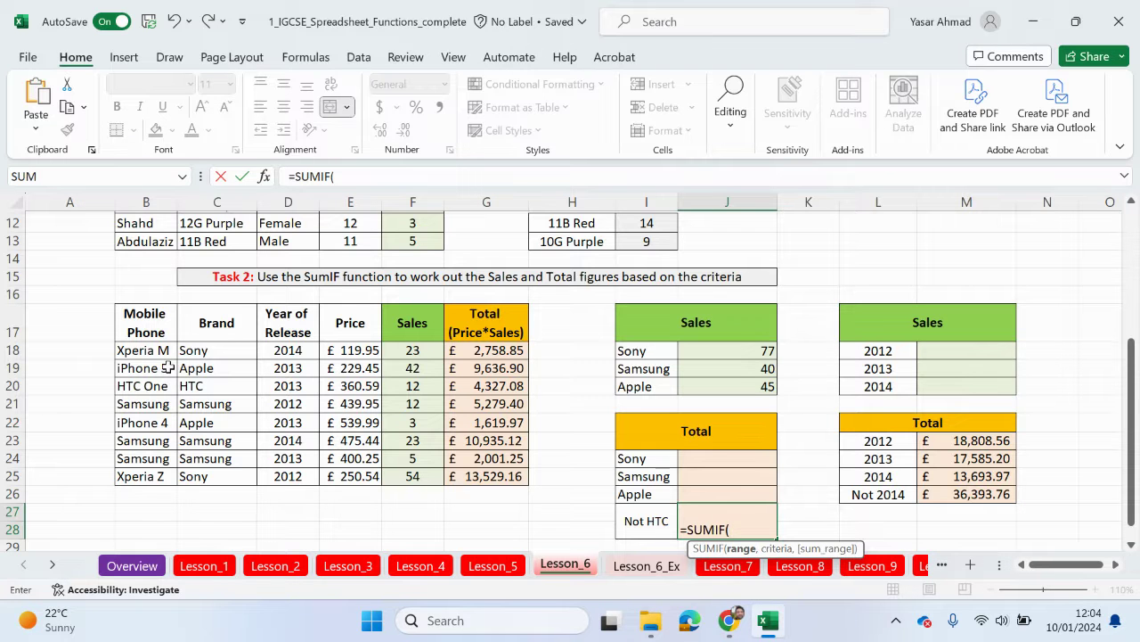
{"action": "left_click_drag", "start_coordinate": [195, 353], "coordinate": [225, 474]}
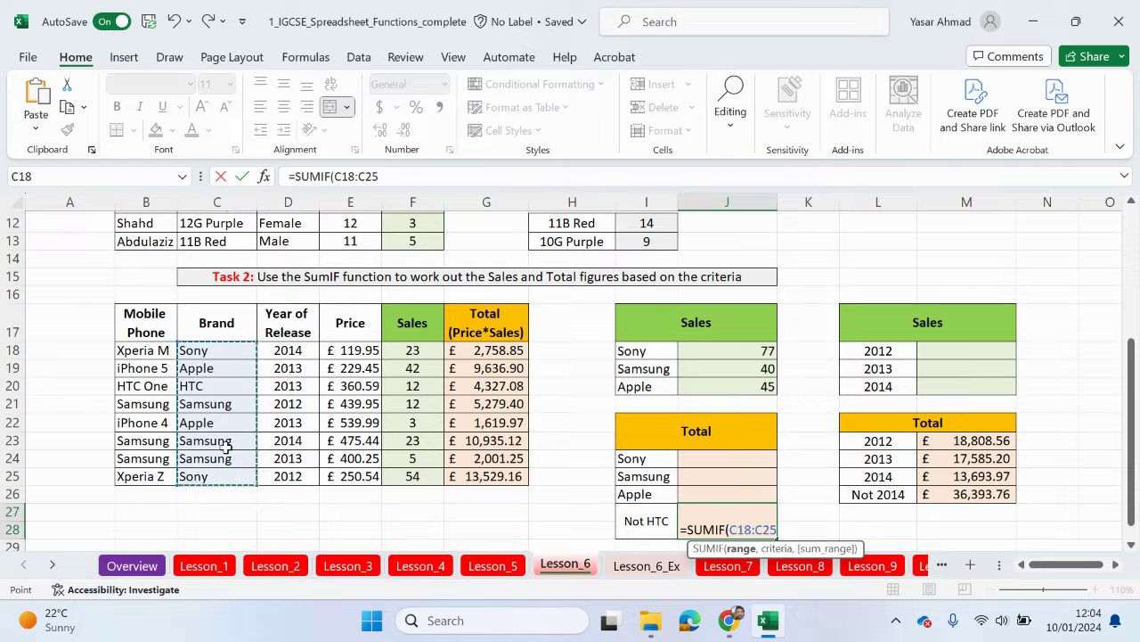
{"action": "type", "text": ","}
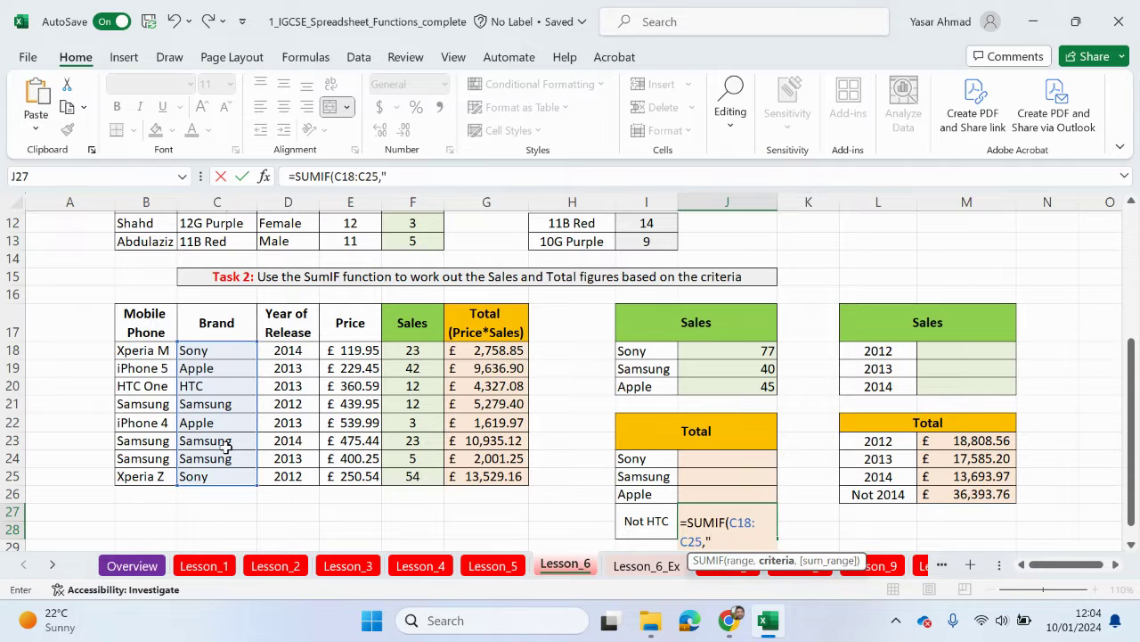
{"action": "type", "text": "\""}
{"action": "left_click", "coordinate": [422, 179]}
{"action": "type", "text": "<>"}
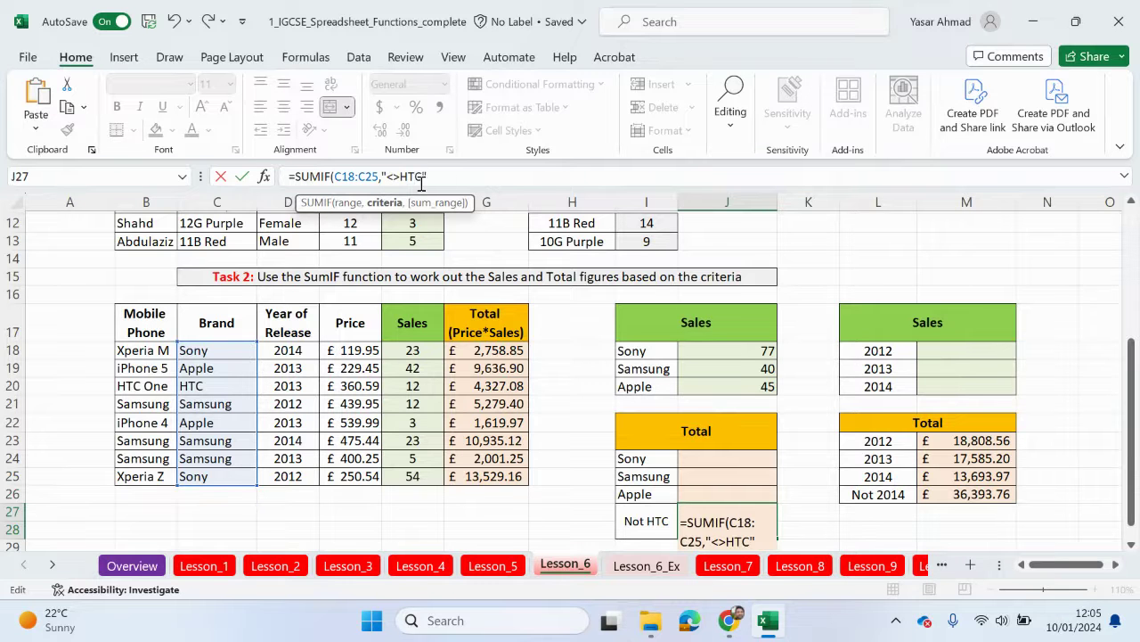
{"action": "type", "text": "HTC\","}
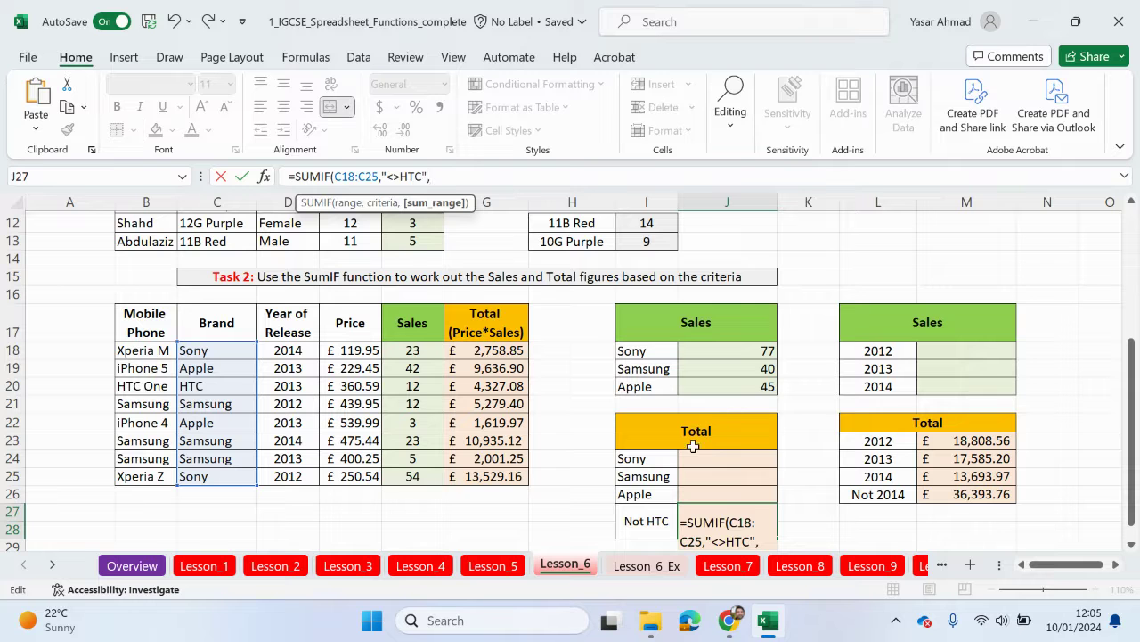
{"action": "left_click_drag", "start_coordinate": [513, 350], "coordinate": [515, 477]}
{"action": "type", "text": ")"}
{"action": "key", "text": "Return"}
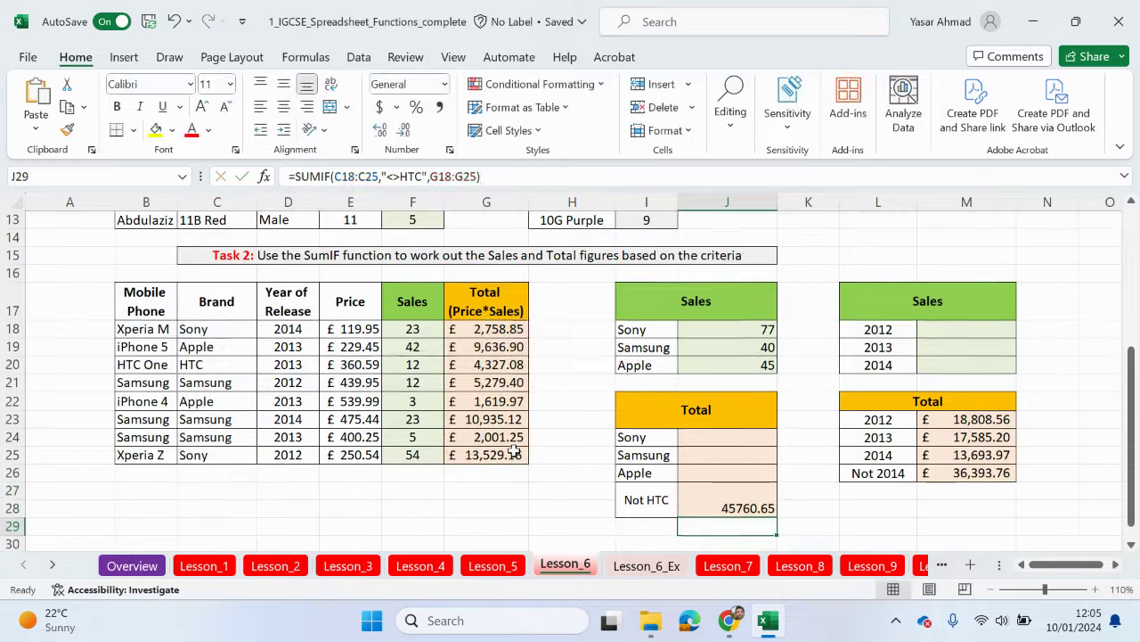
Format the Not HTC total as £ English (United Kingdom) Accounting, showing £45,760.65.
{"action": "left_click", "coordinate": [731, 497]}
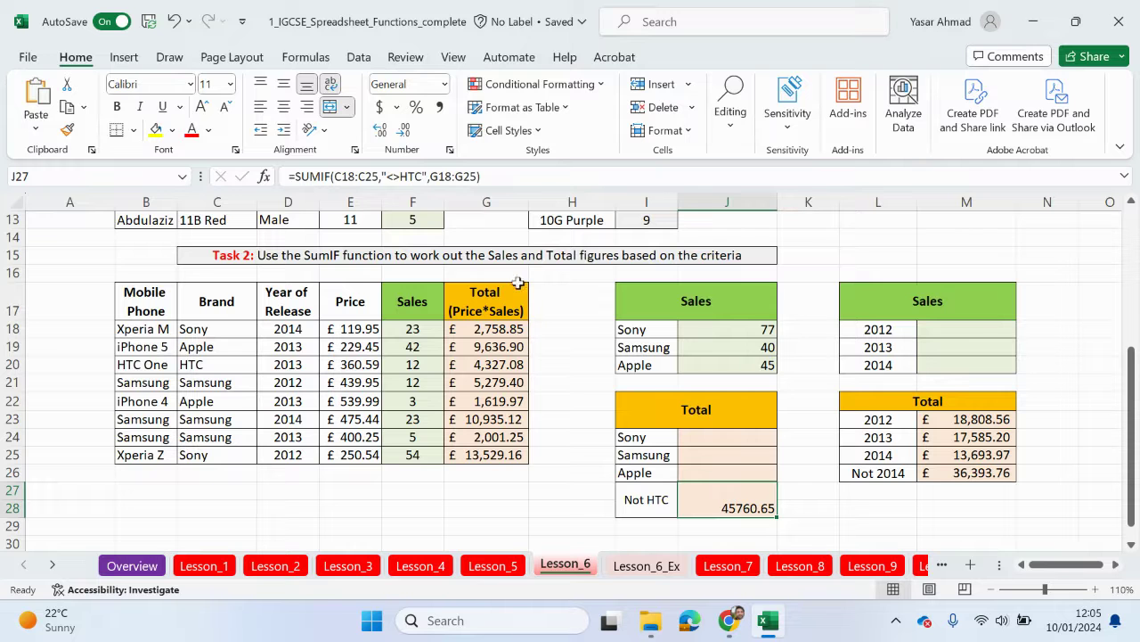
{"action": "left_click", "coordinate": [397, 107]}
{"action": "left_click", "coordinate": [419, 148]}
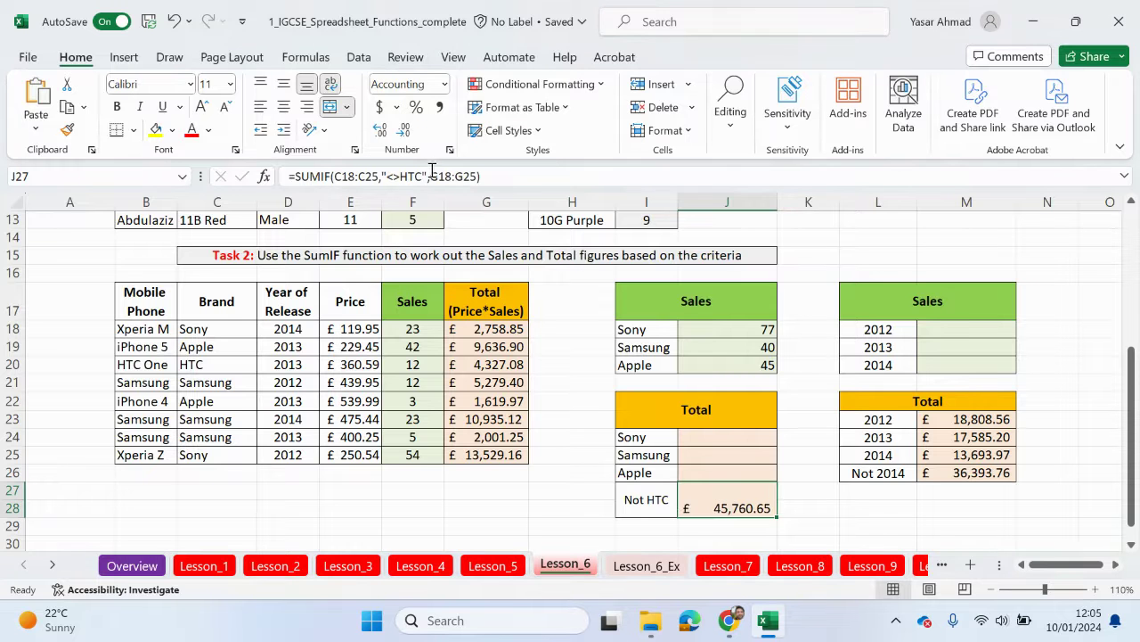
{"action": "scroll", "coordinate": [727, 350], "scroll_direction": "up", "scroll_amount": 4}
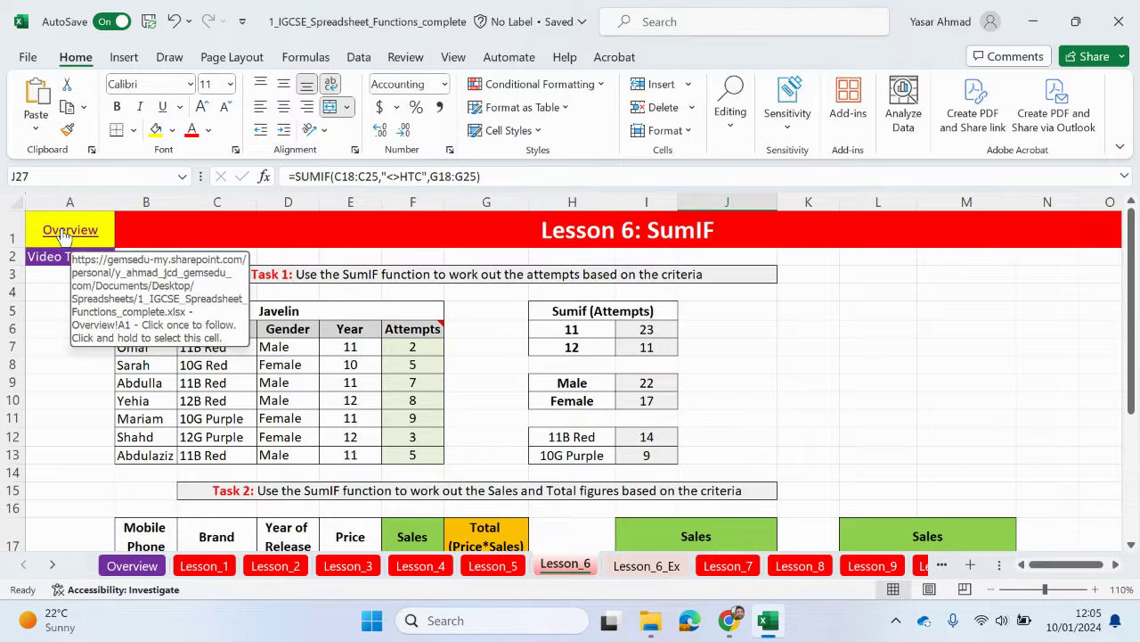
Follow the Overview hyperlink in A1 to the lesson list sheet.
{"action": "left_click", "coordinate": [62, 233]}
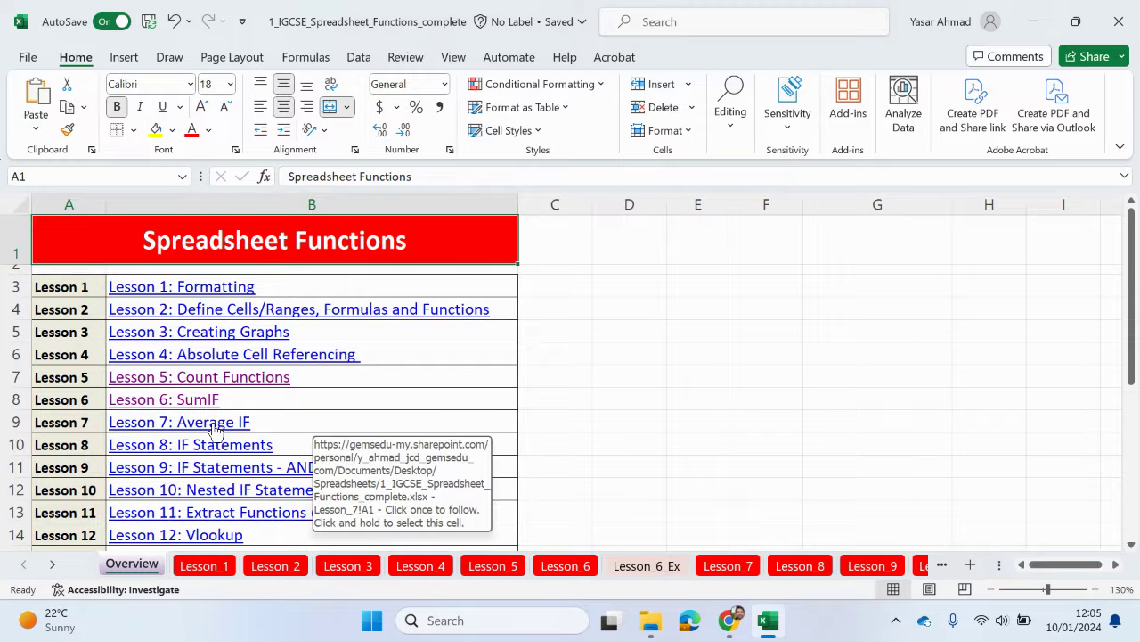